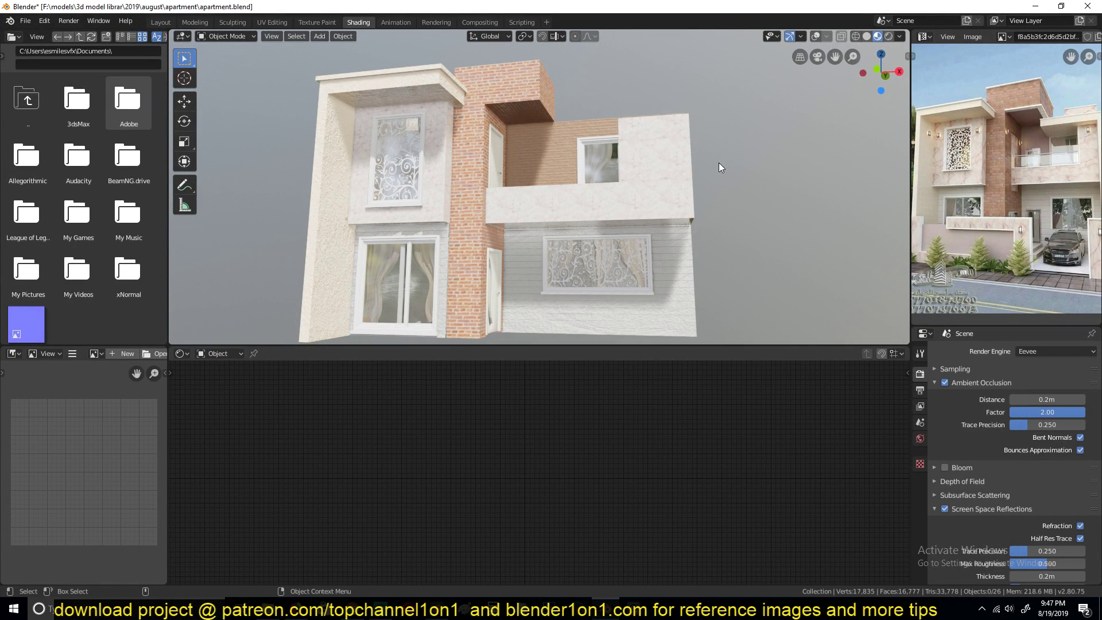
# Check the facade against the reference photo and view the BlenderMoney channel's uploads in the browser before returning to Blender.
pyautogui.scroll(5, 717, 163)
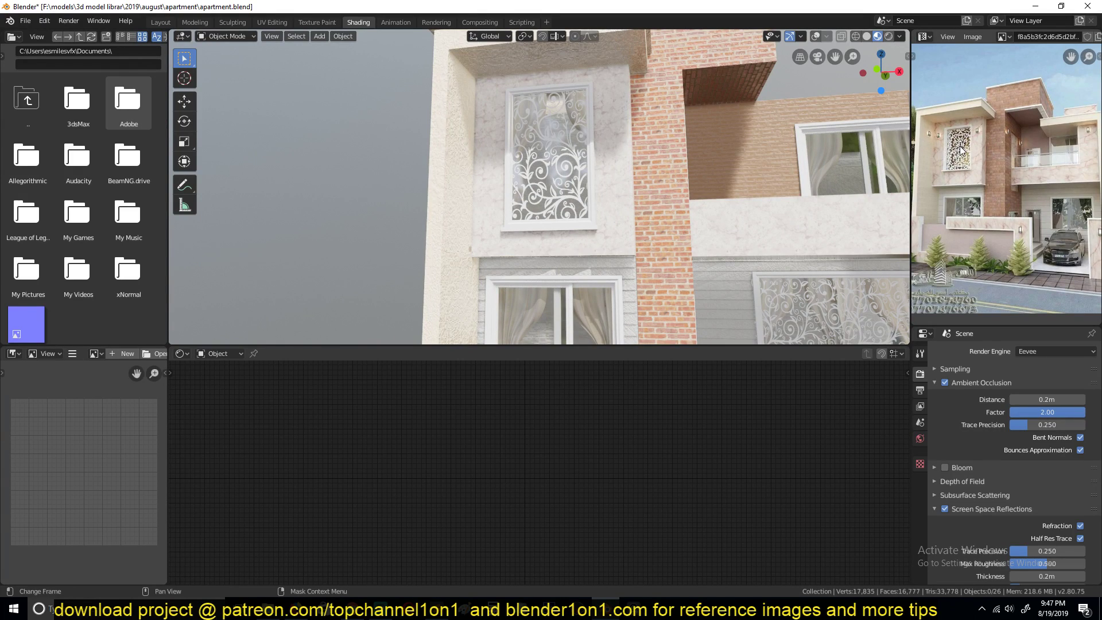
pyautogui.scroll(-6, 460, 176)
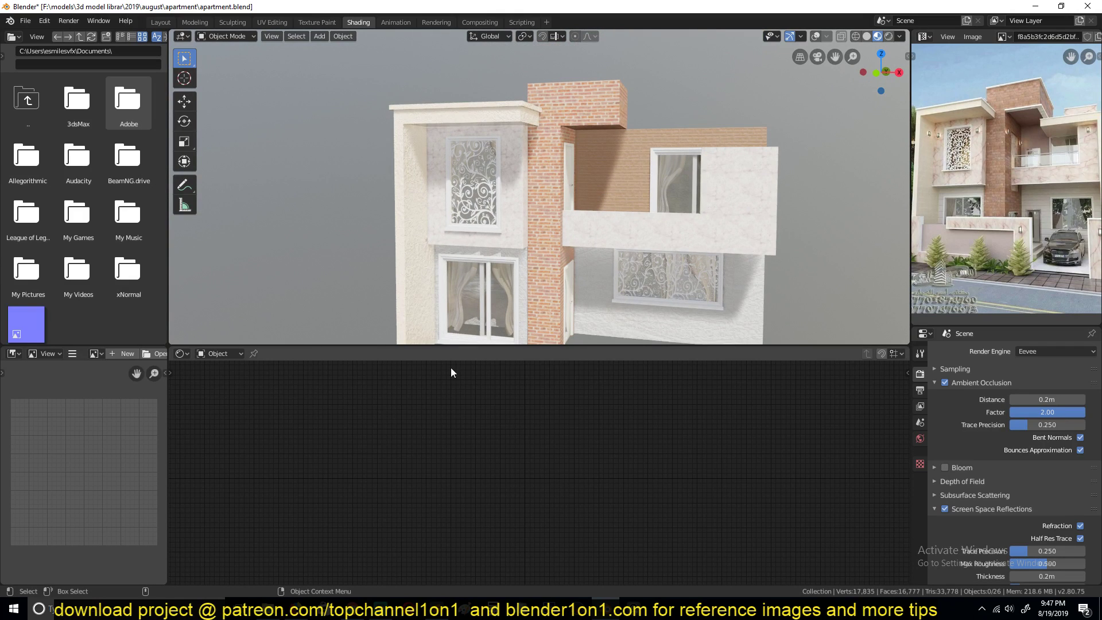
pyautogui.click(297, 607)
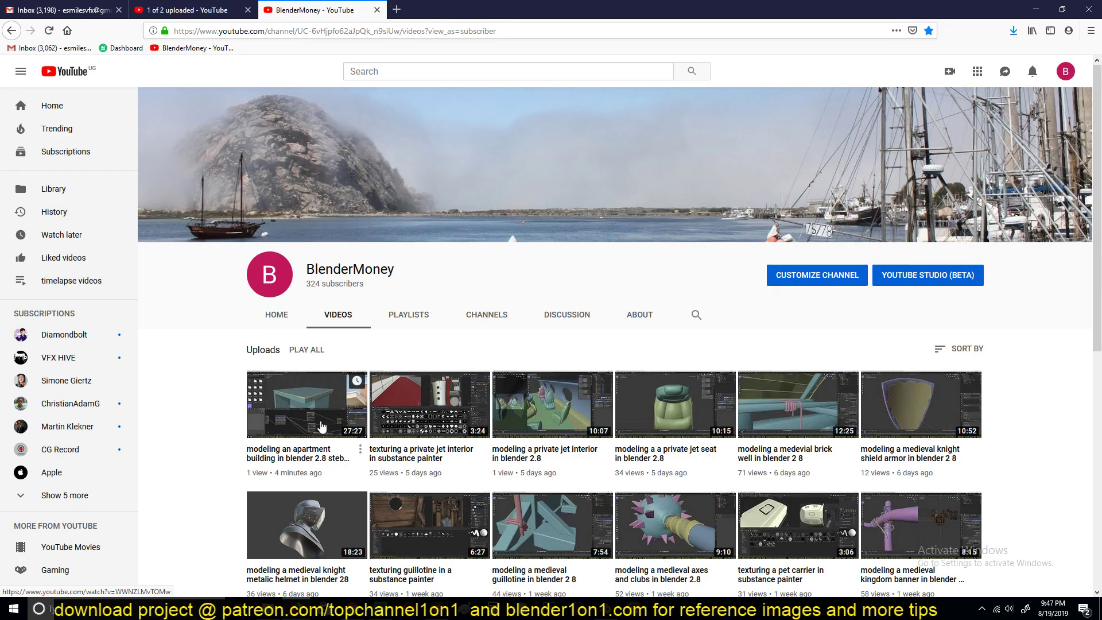
pyautogui.hotkey('alt', 'Tab')
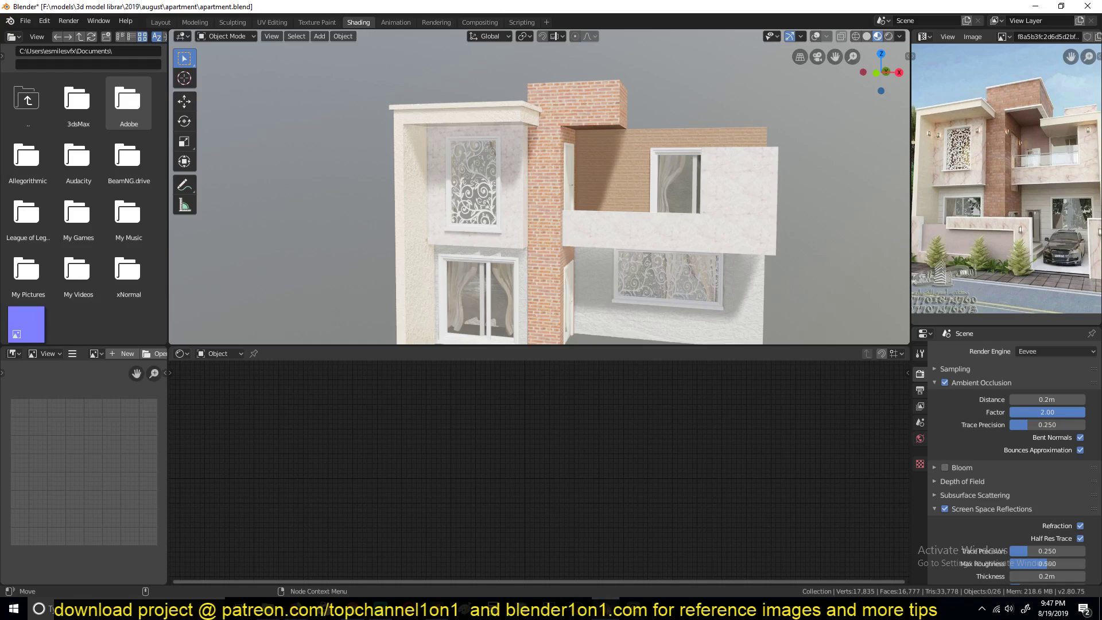
# Examine the building from several angles, comparing its solid shading with the textured material preview.
pyautogui.moveTo(543, 84); pyautogui.dragTo(534, 66, button='middle')
pyautogui.keyDown('shift'); pyautogui.moveTo(533, 99); pyautogui.dragTo(532, 151, button='middle'); pyautogui.keyUp('shift')
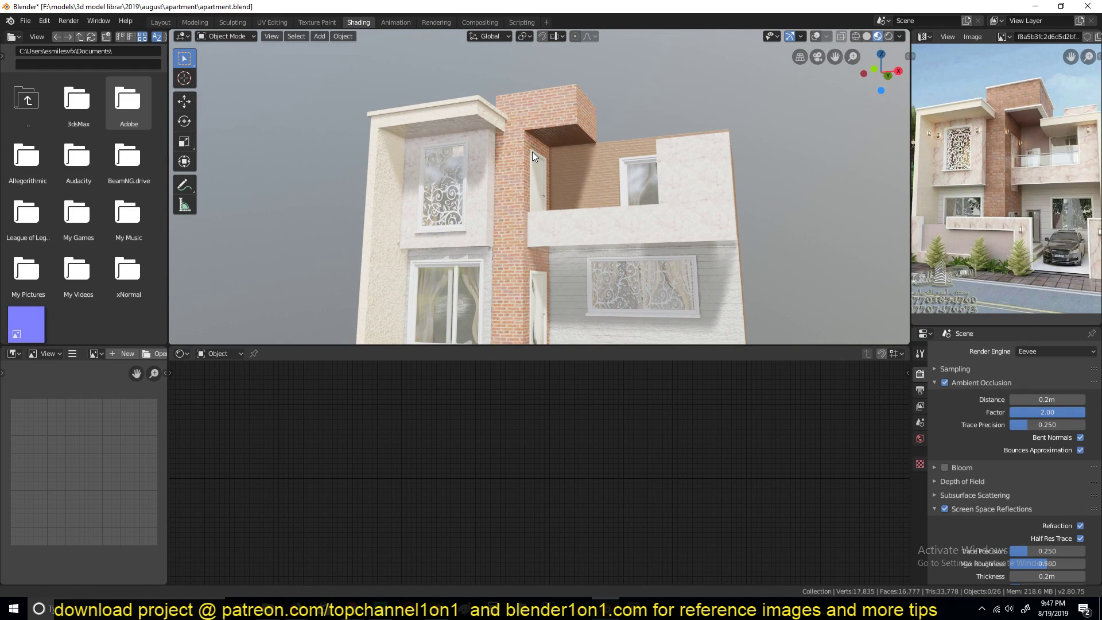
pyautogui.moveTo(532, 152)
pyautogui.mouseDown(button='middle')
pyautogui.moveTo(567, 135)
pyautogui.moveTo(527, 167)
pyautogui.moveTo(521, 159)
pyautogui.mouseUp(button='middle')
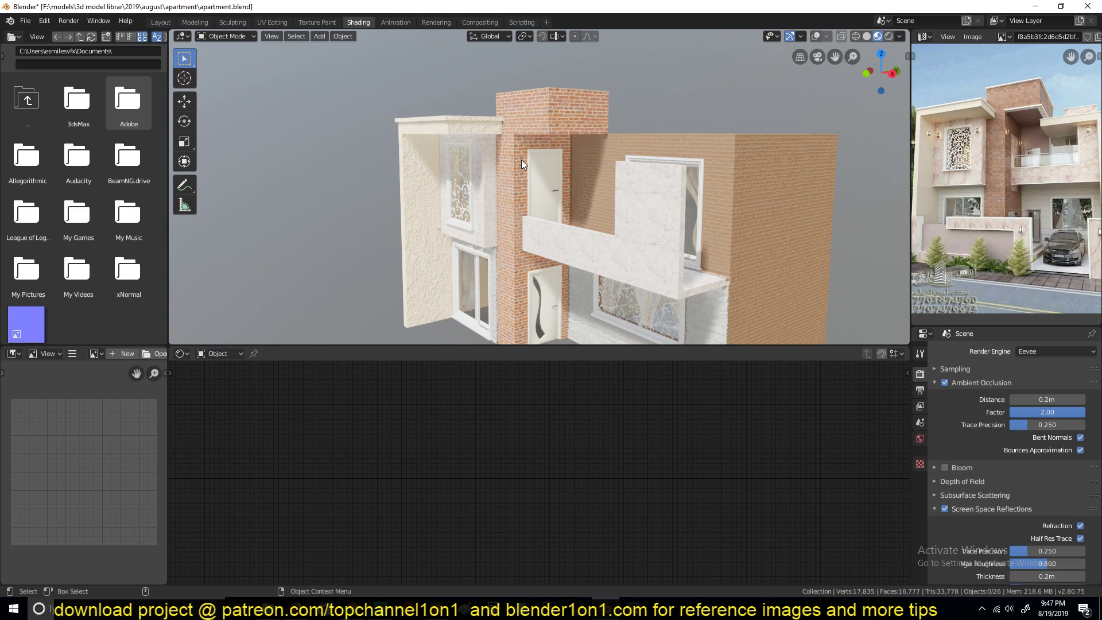
pyautogui.moveTo(521, 159); pyautogui.dragTo(545, 161, button='middle')
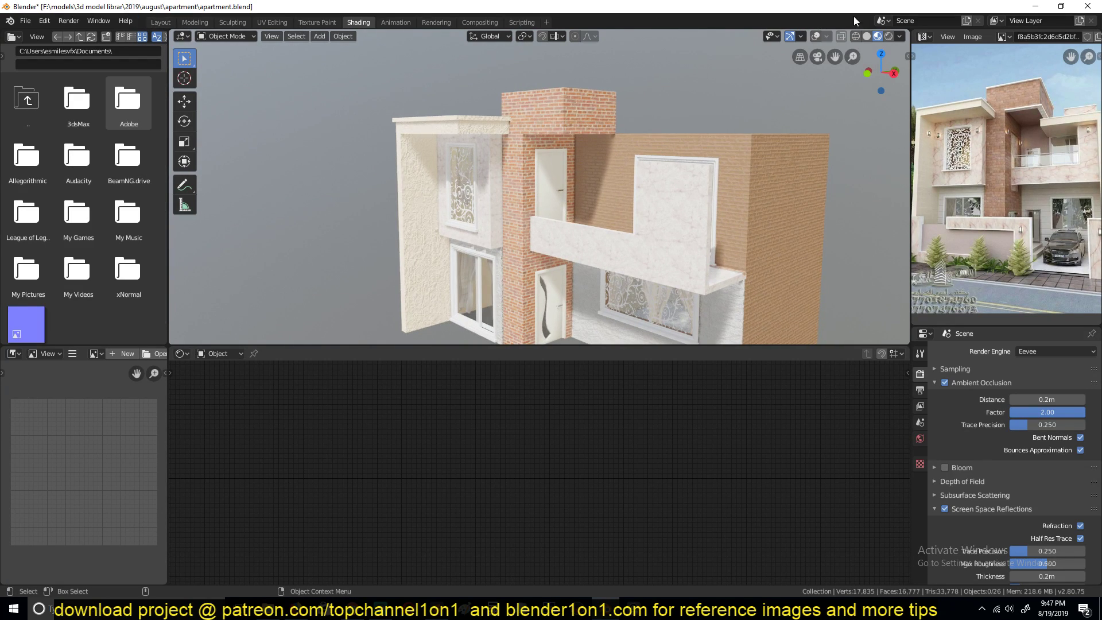
pyautogui.click(867, 36)
pyautogui.moveTo(763, 98)
pyautogui.mouseDown(button='middle')
pyautogui.moveTo(691, 137)
pyautogui.moveTo(735, 115)
pyautogui.mouseUp(button='middle')
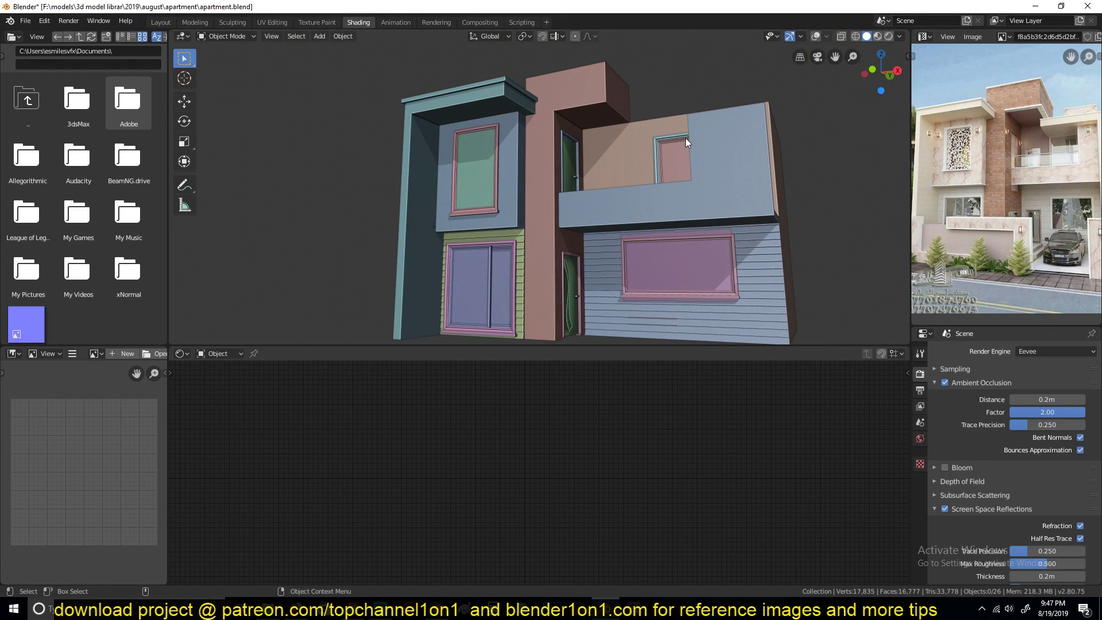
pyautogui.moveTo(687, 142); pyautogui.dragTo(698, 126, button='middle')
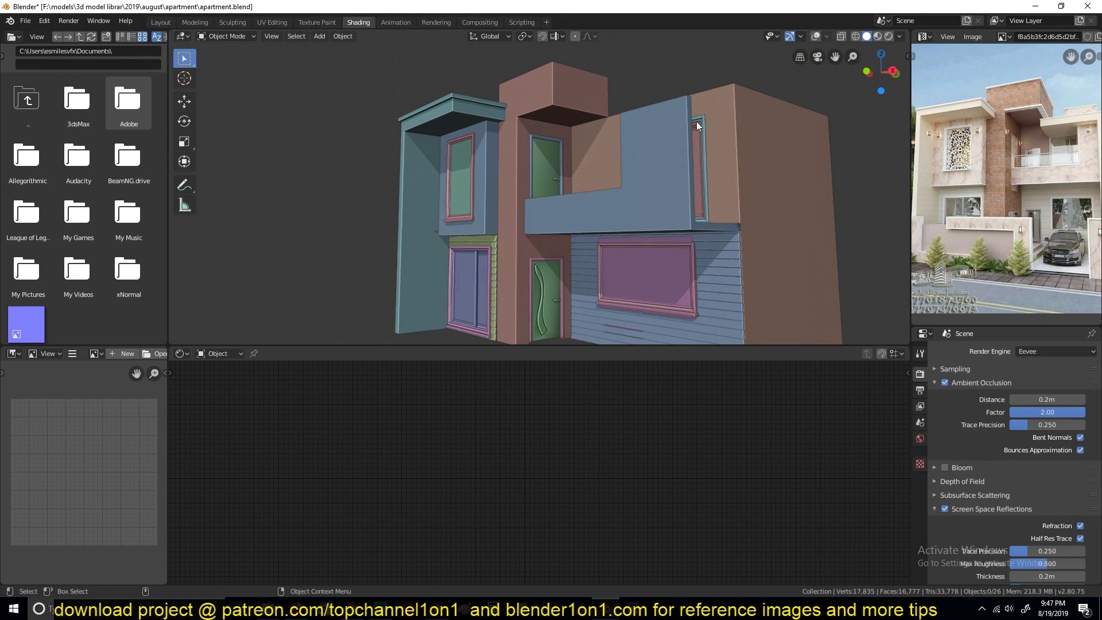
pyautogui.click(876, 37)
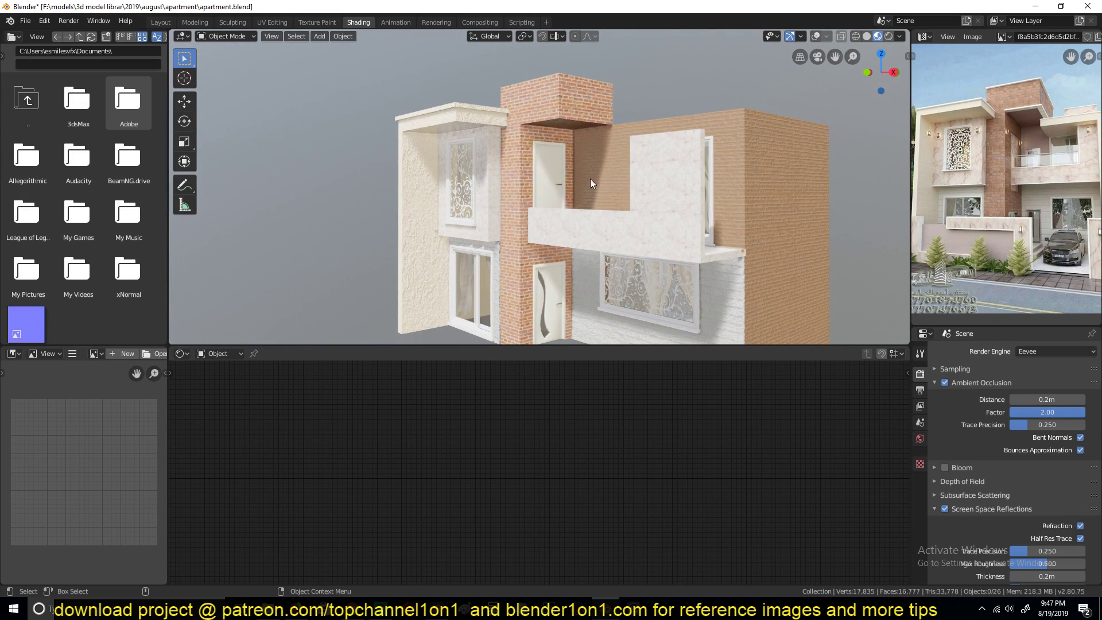
pyautogui.moveTo(604, 145); pyautogui.dragTo(663, 167, button='middle')
pyautogui.scroll(4, 662, 166)
pyautogui.scroll(-6, 649, 153)
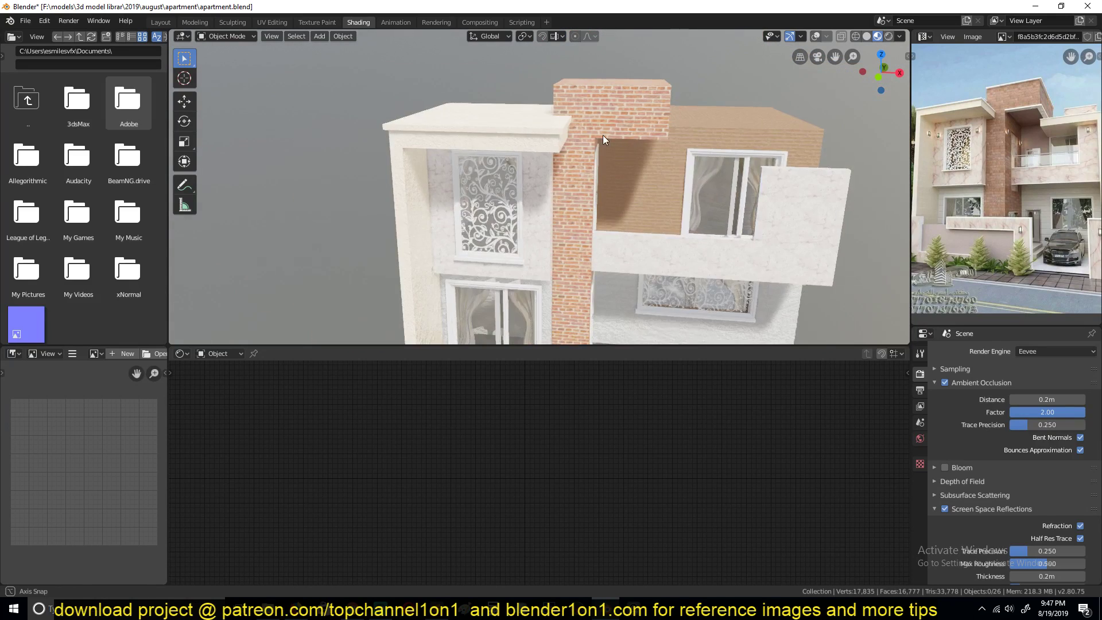
pyautogui.moveTo(603, 136); pyautogui.dragTo(466, 164, button='middle')
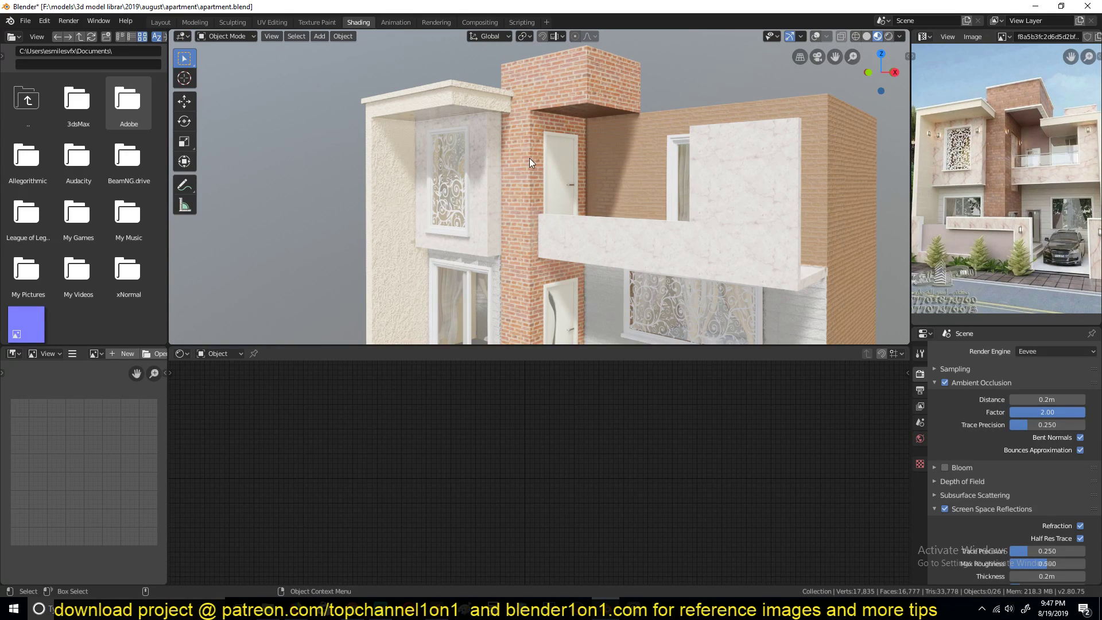
# Select the large block with the "brick 2" material and show the viewport overlays.
pyautogui.click(478, 118)
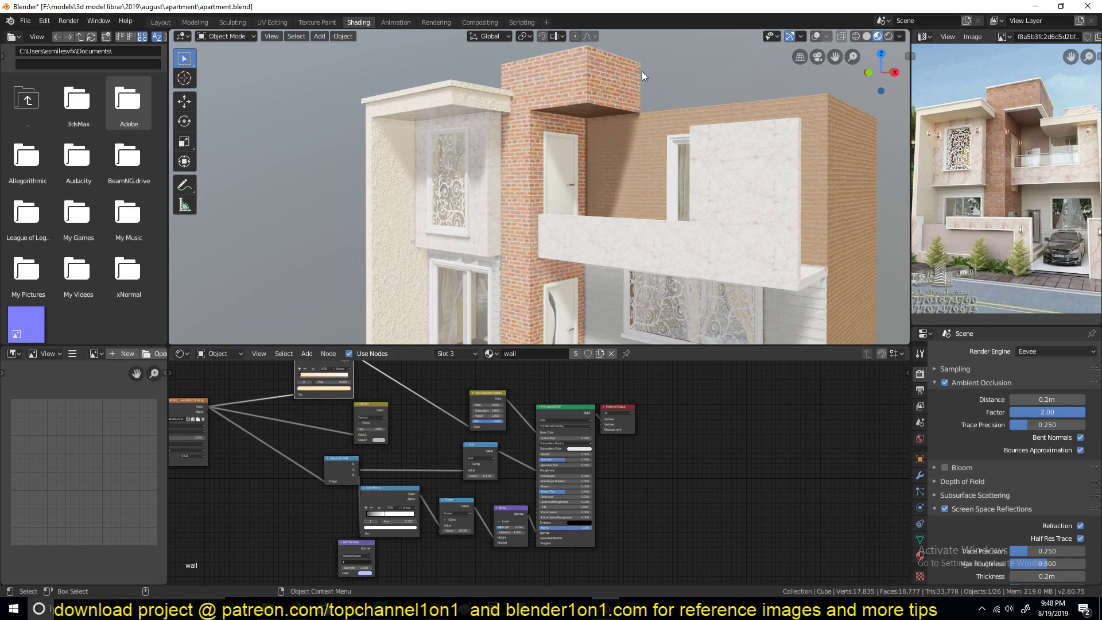
pyautogui.click(628, 86)
pyautogui.moveTo(627, 122); pyautogui.dragTo(606, 218, button='middle')
pyautogui.moveTo(780, 221); pyautogui.dragTo(728, 199, button='middle')
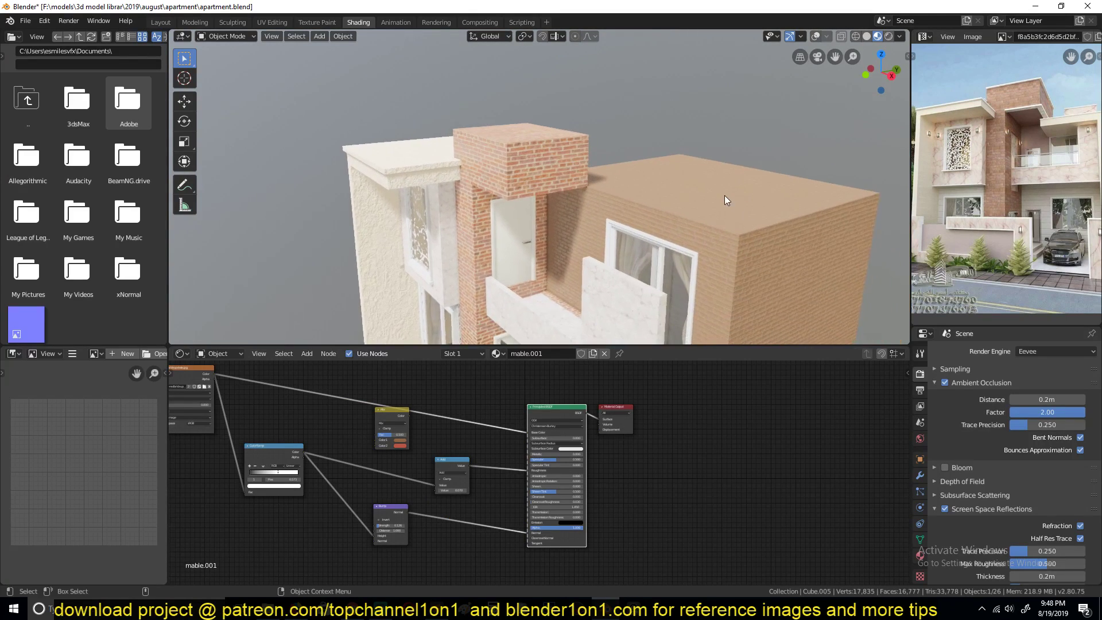
pyautogui.click(776, 207)
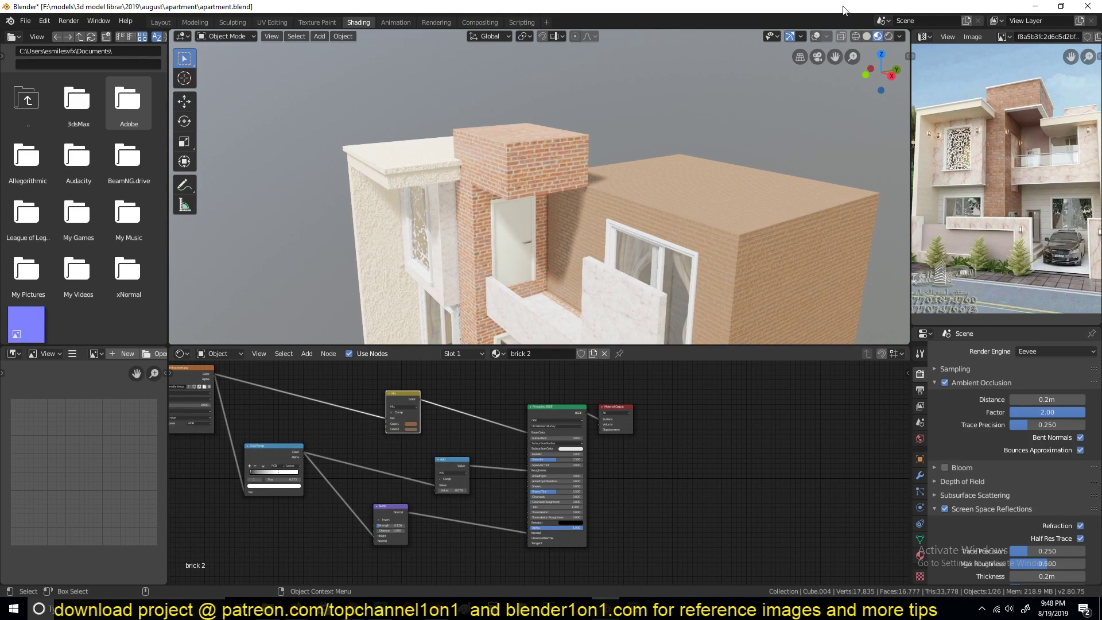
pyautogui.click(814, 36)
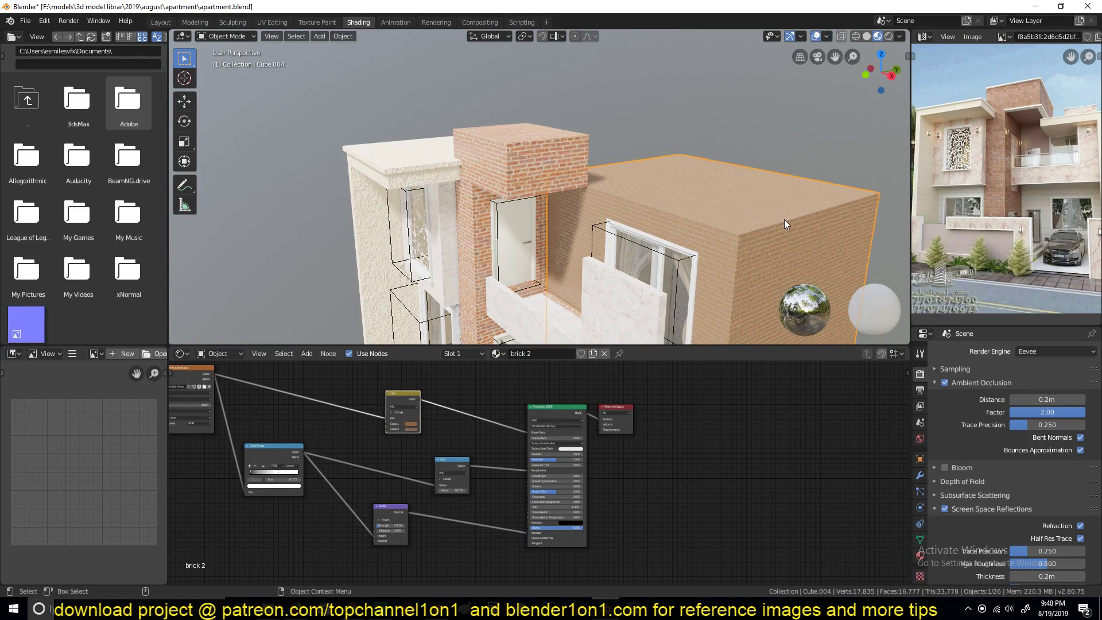
# Extrude the top face of the brown brick block upward by about 2.87 m.
pyautogui.press('Tab')
pyautogui.click(715, 221)
pyautogui.press('e')
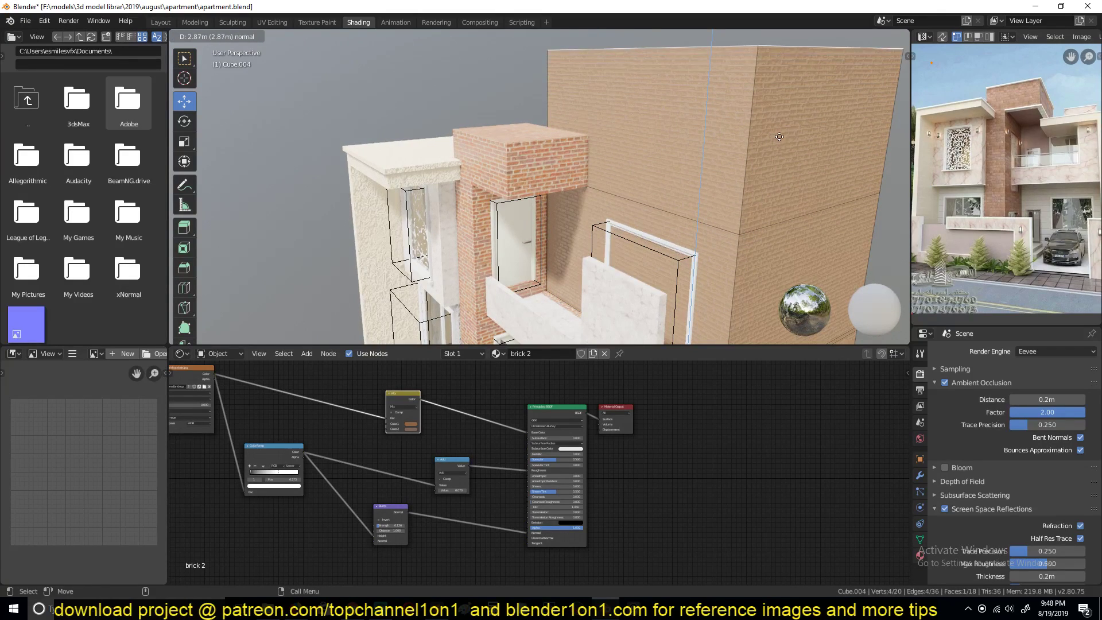
pyautogui.click(779, 136)
pyautogui.press('Tab')
pyautogui.keyDown('shift'); pyautogui.moveTo(643, 192); pyautogui.dragTo(663, 151, button='middle'); pyautogui.keyUp('shift')
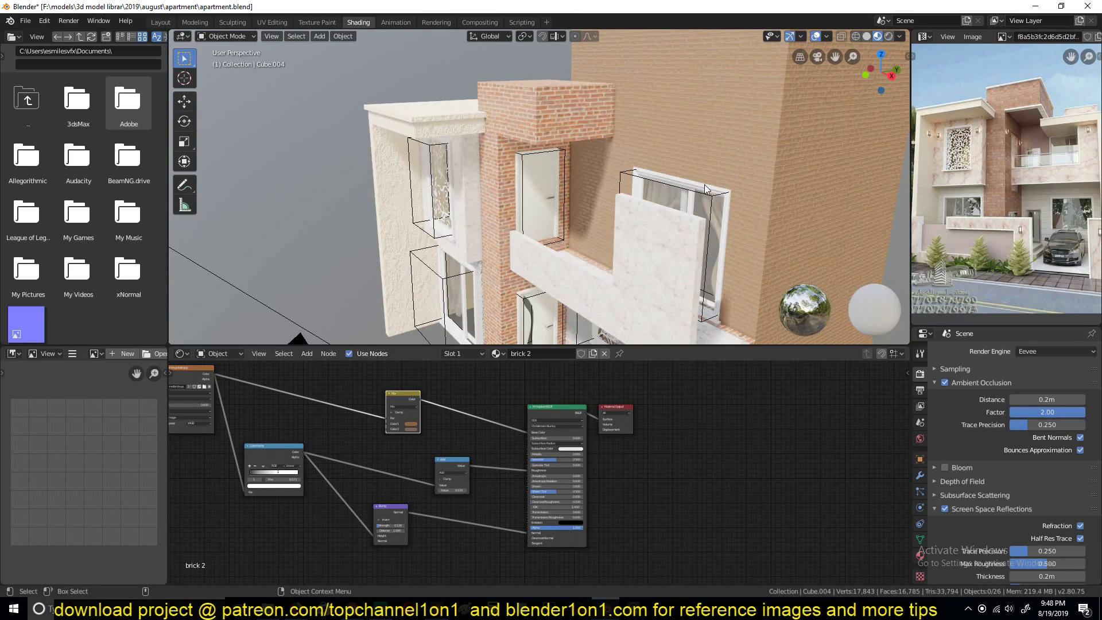
# Duplicate the frame and glass curves of the window behind the balcony and move the copies up about 3.07 m along Z.
pyautogui.moveTo(704, 184); pyautogui.dragTo(708, 117, button='middle')
pyautogui.scroll(-2, 717, 115)
pyautogui.scroll(2, 704, 177)
pyautogui.keyDown('shift'); pyautogui.moveTo(704, 177); pyautogui.dragTo(673, 134, button='middle'); pyautogui.keyUp('shift')
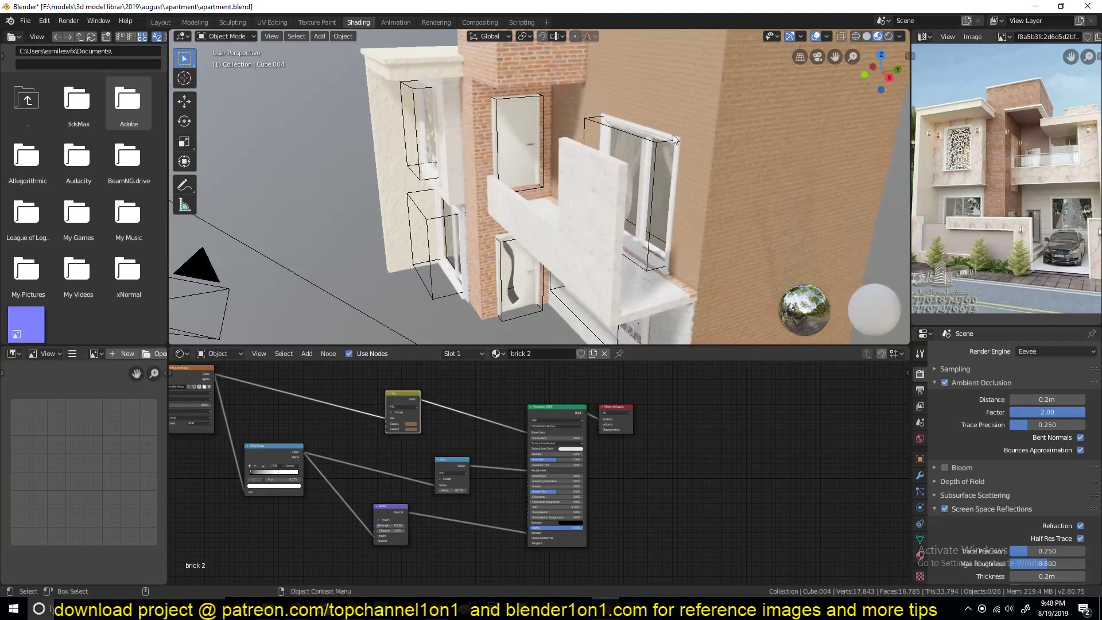
pyautogui.scroll(1, 673, 134)
pyautogui.click(703, 122)
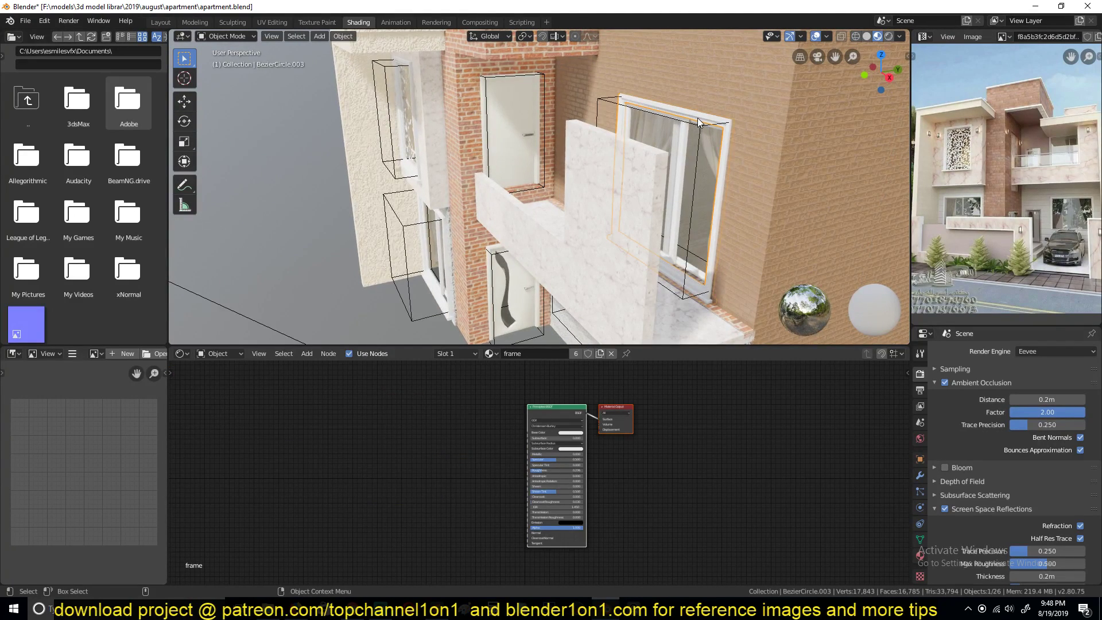
pyautogui.click(692, 127)
pyautogui.keyDown('shift'); pyautogui.click(696, 129); pyautogui.keyUp('shift')
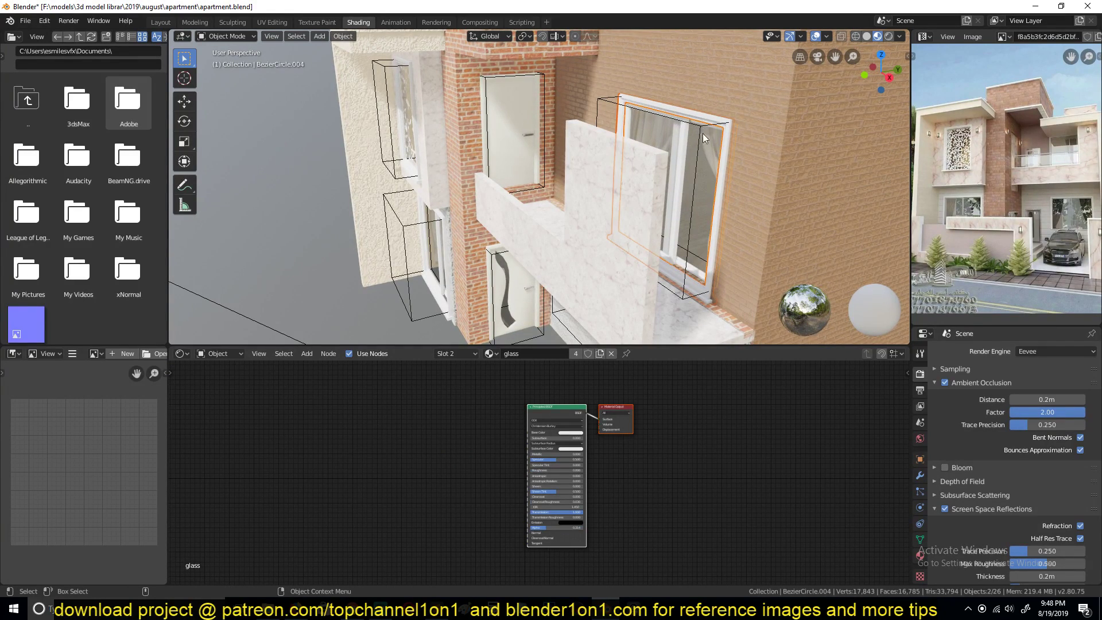
pyautogui.press('g')
pyautogui.rightClick(689, 127)
pyautogui.keyDown('shift'); pyautogui.moveTo(694, 138); pyautogui.dragTo(708, 180, button='middle'); pyautogui.keyUp('shift')
pyautogui.scroll(-5, 709, 182)
pyautogui.hotkey('shift', 'd')
pyautogui.press('z')
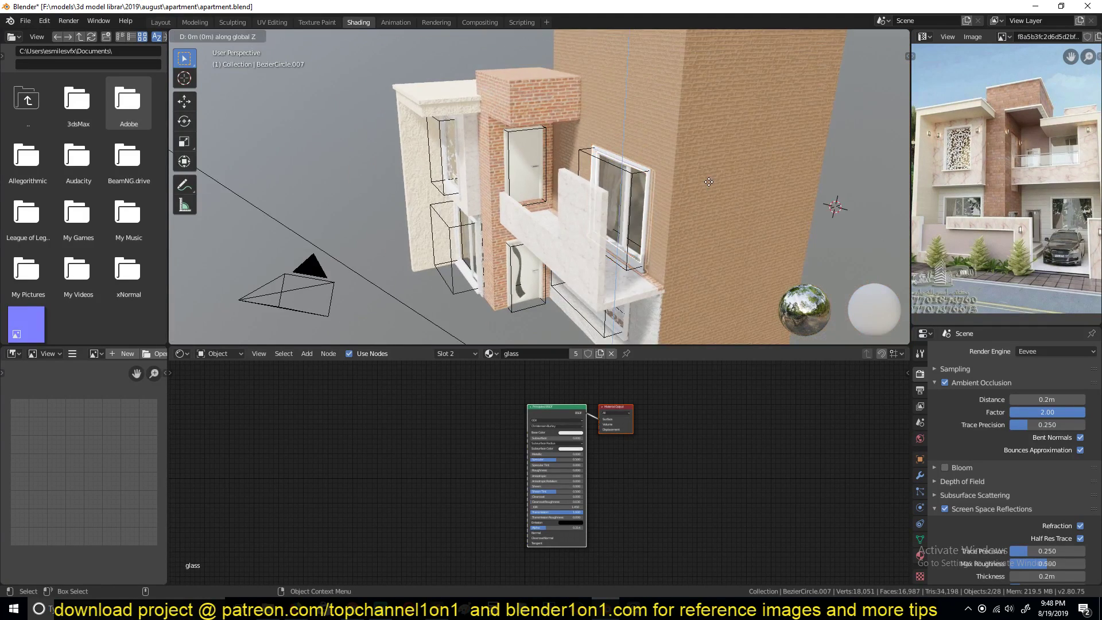
pyautogui.click(746, 59)
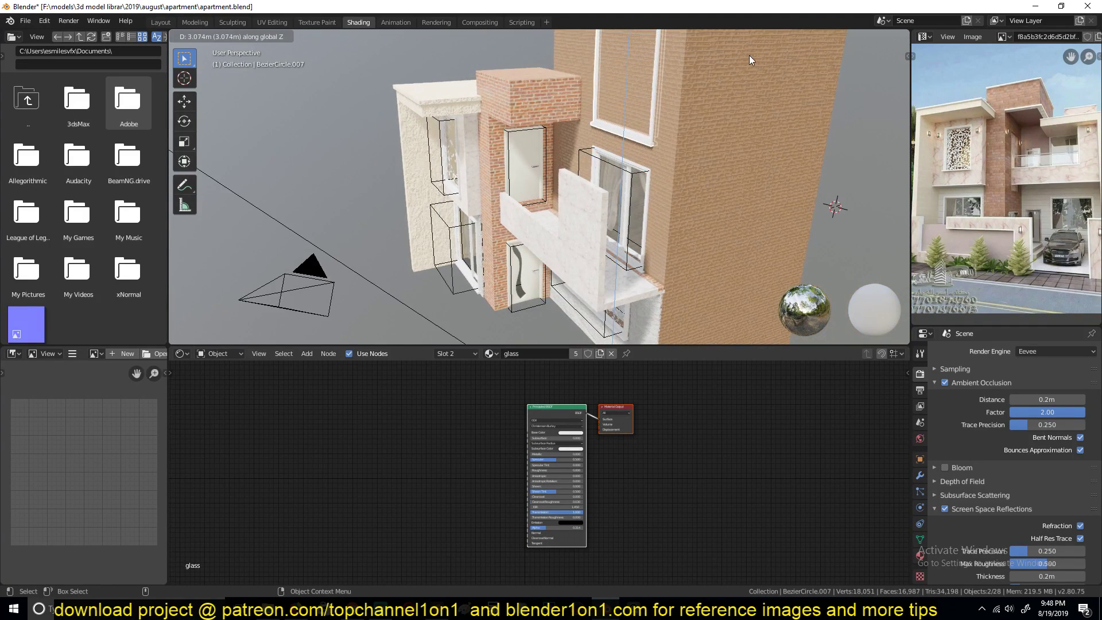
# Duplicate the cutter box of the window behind the balcony and raise it along Z to open the wall behind the copied top-floor window.
pyautogui.click(635, 176)
pyautogui.press('Tab')
pyautogui.click(631, 184)
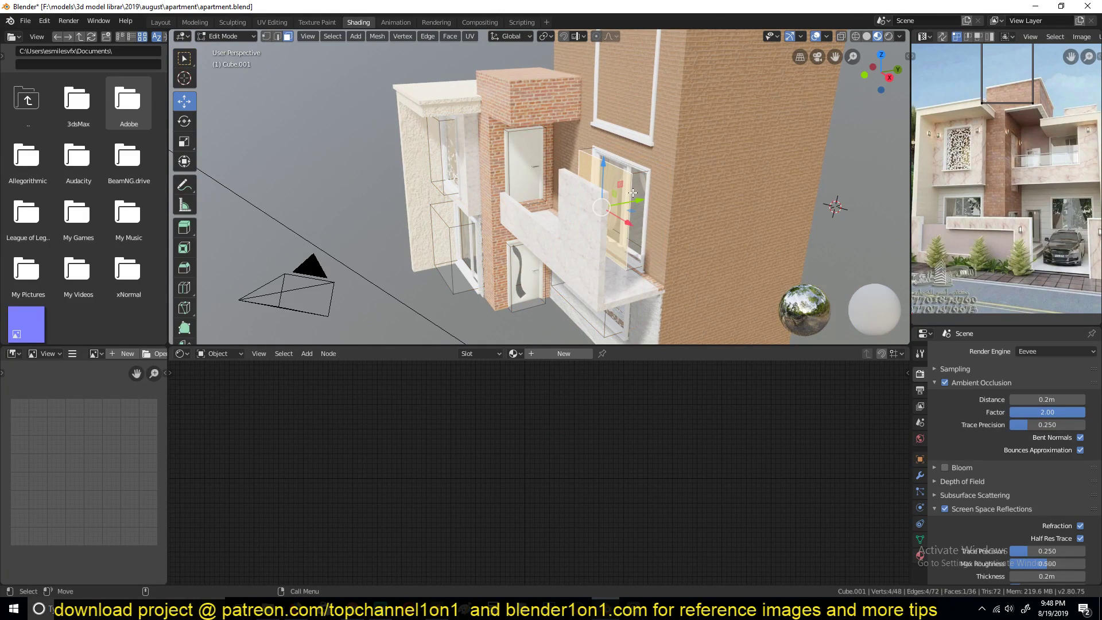
pyautogui.hotkey('ctrl', 'l')
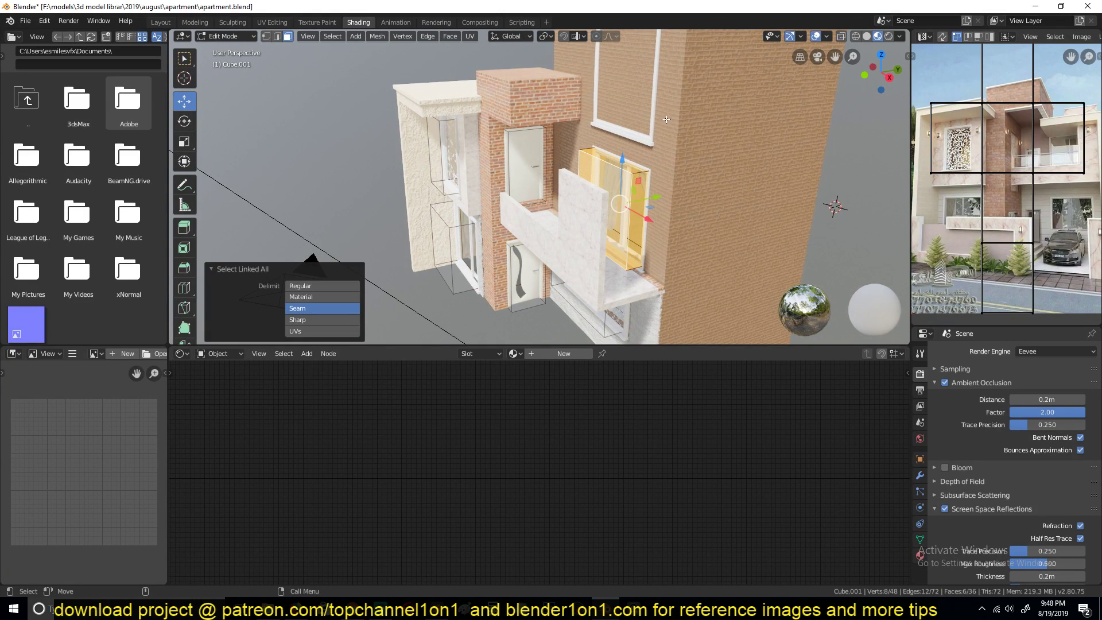
pyautogui.moveTo(661, 138); pyautogui.dragTo(673, 248, button='middle')
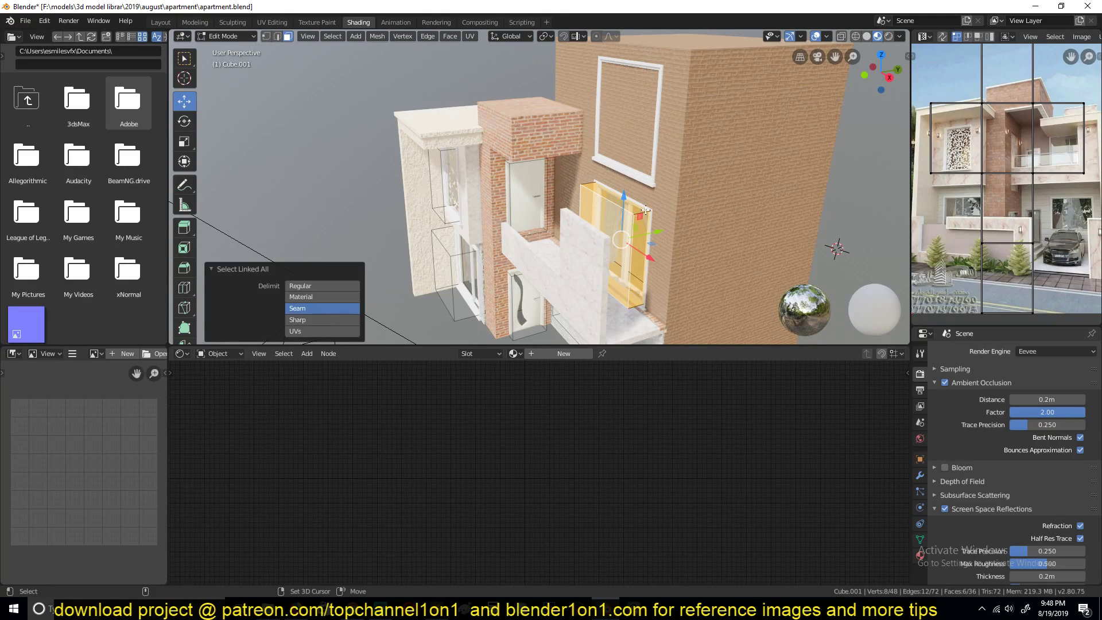
pyautogui.hotkey('shift', 'd')
pyautogui.press('z')
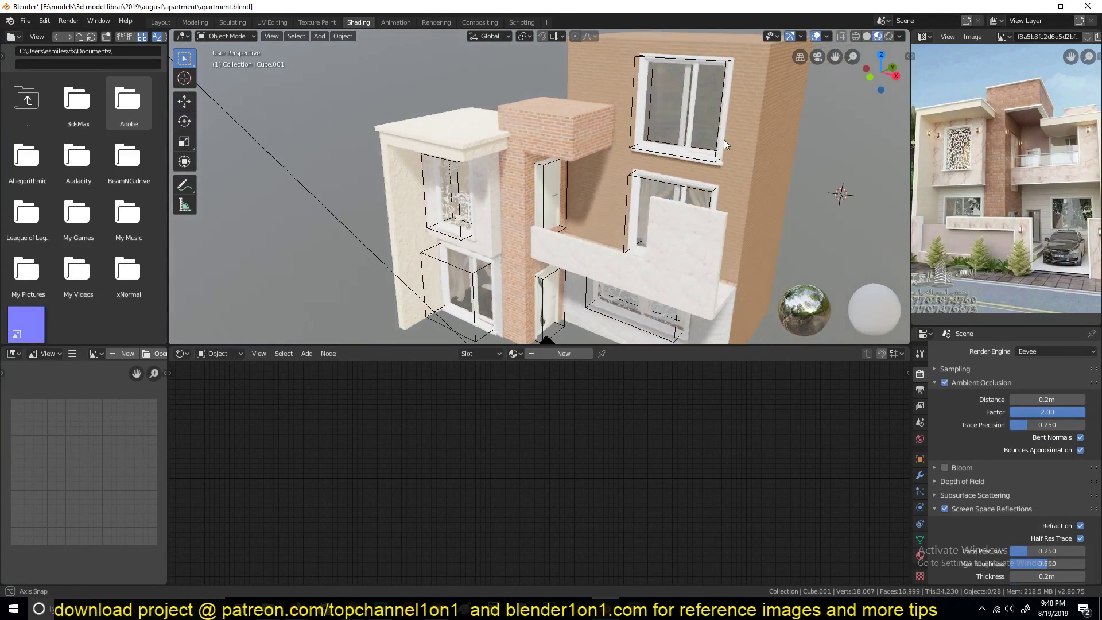
# Extrude the front face of the red brick tower's overhanging block outward by about 1.27 m.
pyautogui.moveTo(725, 139); pyautogui.dragTo(759, 128, button='middle')
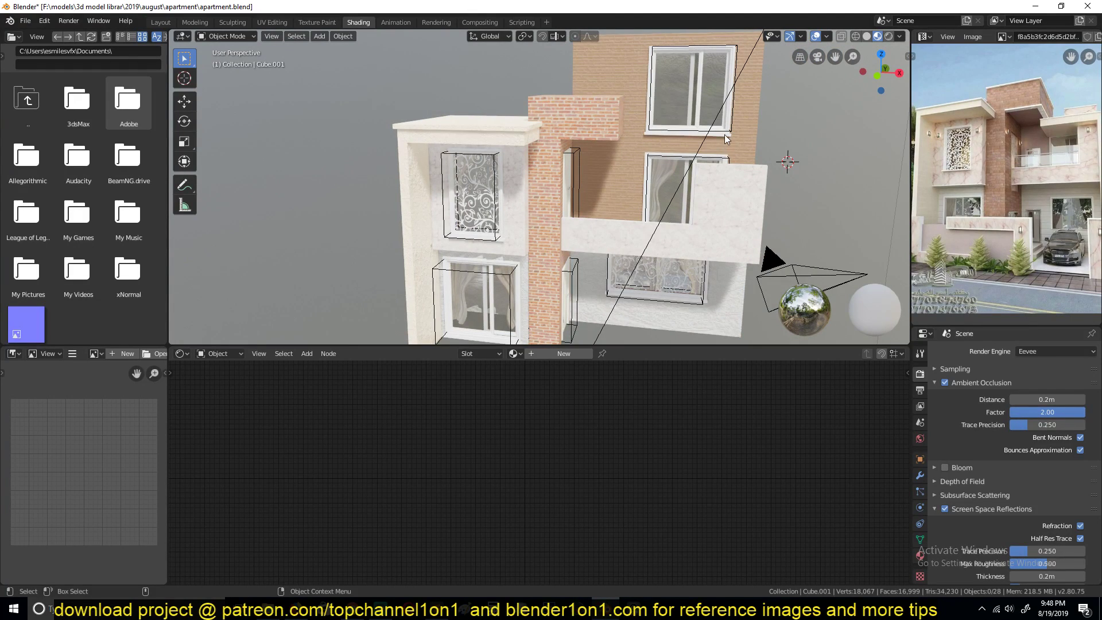
pyautogui.moveTo(724, 134); pyautogui.dragTo(578, 149, button='middle')
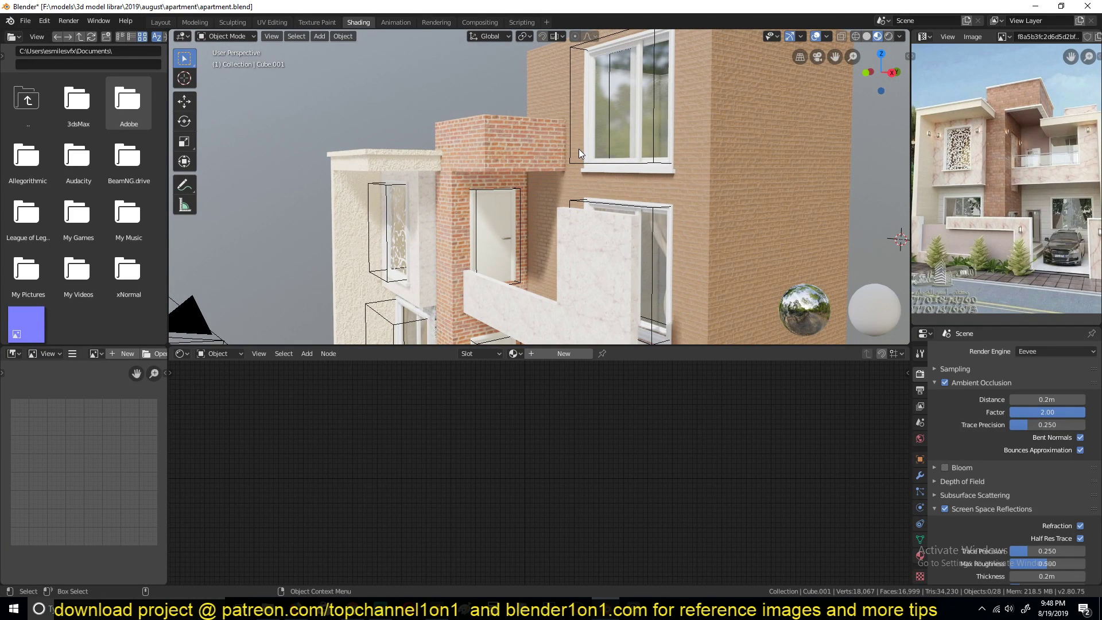
pyautogui.moveTo(579, 150); pyautogui.dragTo(693, 135, button='middle')
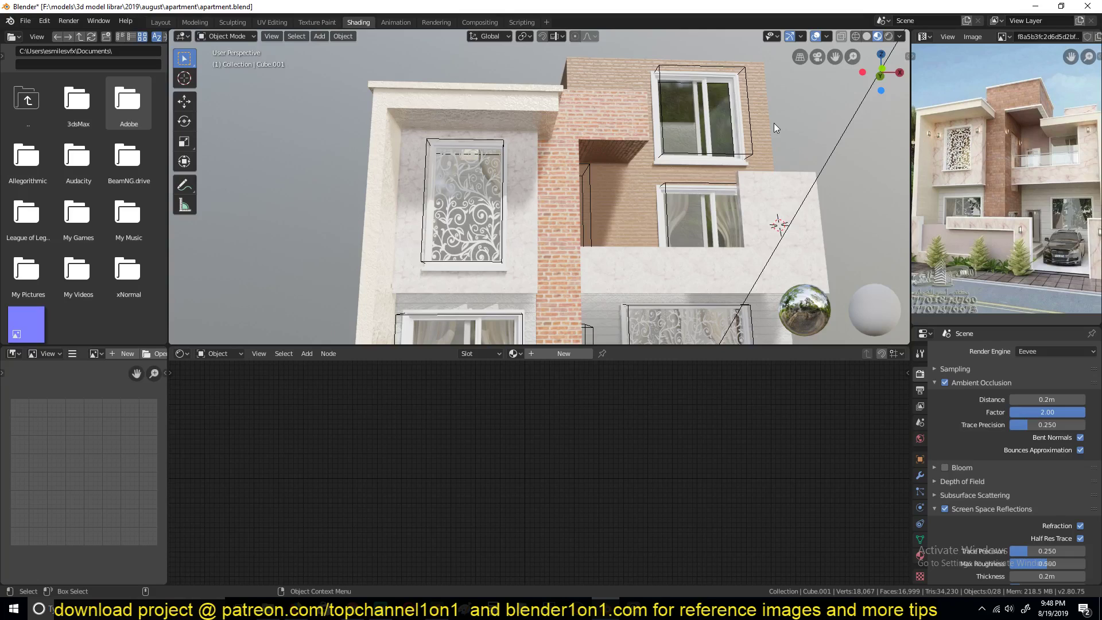
pyautogui.moveTo(773, 123); pyautogui.dragTo(587, 128, button='middle')
pyautogui.click(587, 128)
pyautogui.moveTo(587, 87); pyautogui.dragTo(572, 140, button='middle')
pyautogui.press('Tab')
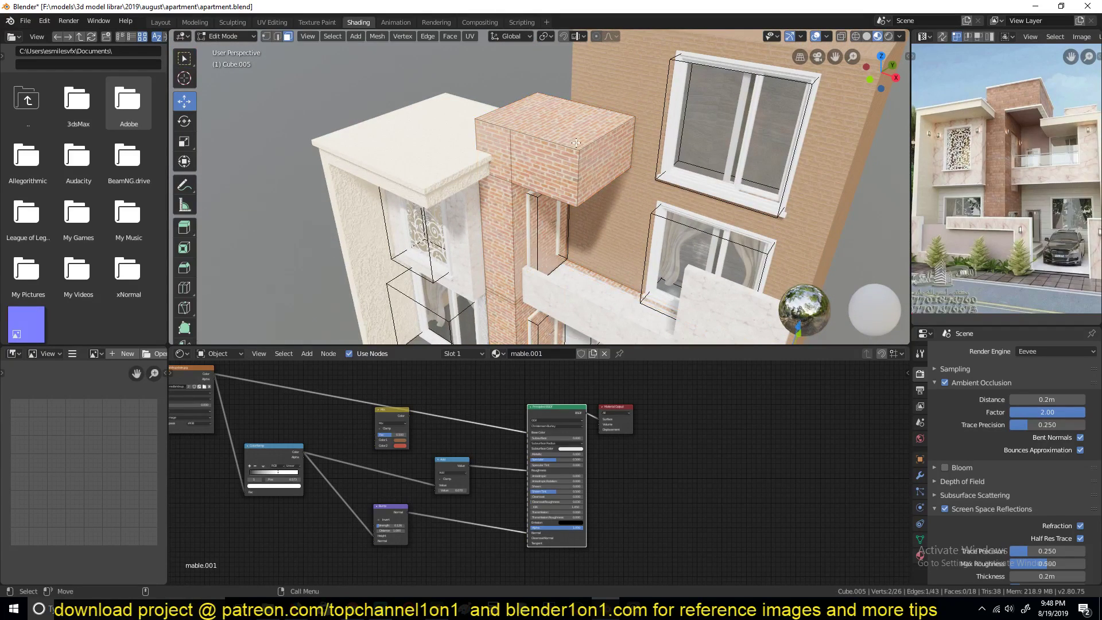
pyautogui.click(530, 168)
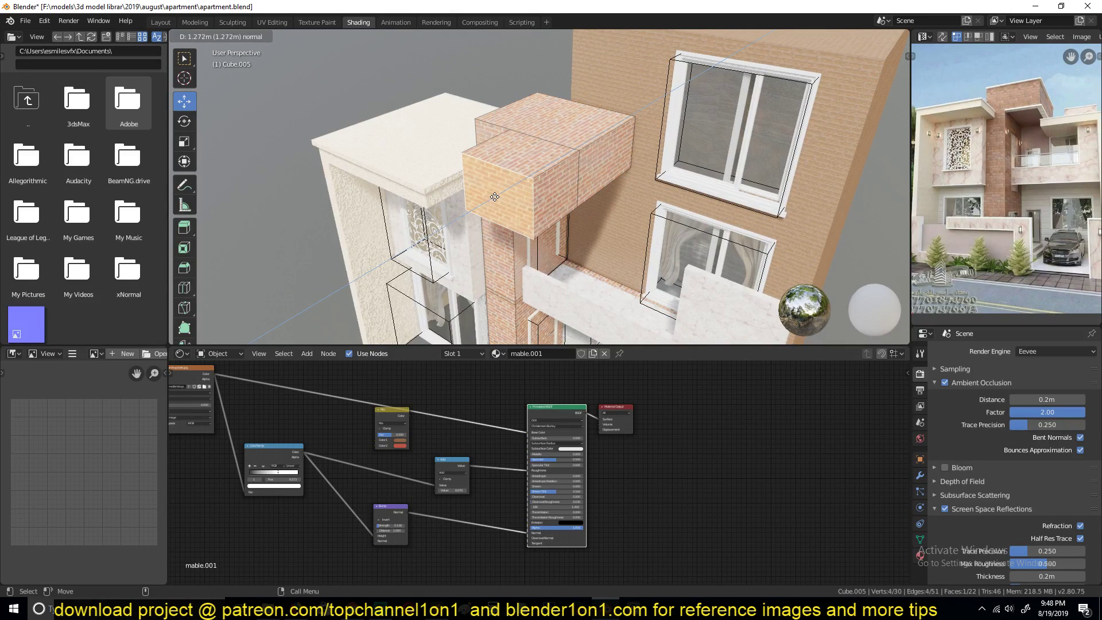
pyautogui.click(494, 195)
pyautogui.press('Tab')
# Inset the brick tower's two top faces together and extrude them upward into a narrower raised cap.
pyautogui.moveTo(516, 156); pyautogui.dragTo(538, 131, button='middle')
pyautogui.press('Tab')
pyautogui.click(538, 130)
pyautogui.keyDown('shift'); pyautogui.click(559, 115); pyautogui.keyUp('shift')
pyautogui.press('i')
pyautogui.click(636, 73)
pyautogui.press('e')
pyautogui.click(644, 49)
pyautogui.press('Tab')
pyautogui.moveTo(635, 126); pyautogui.dragTo(653, 118, button='middle')
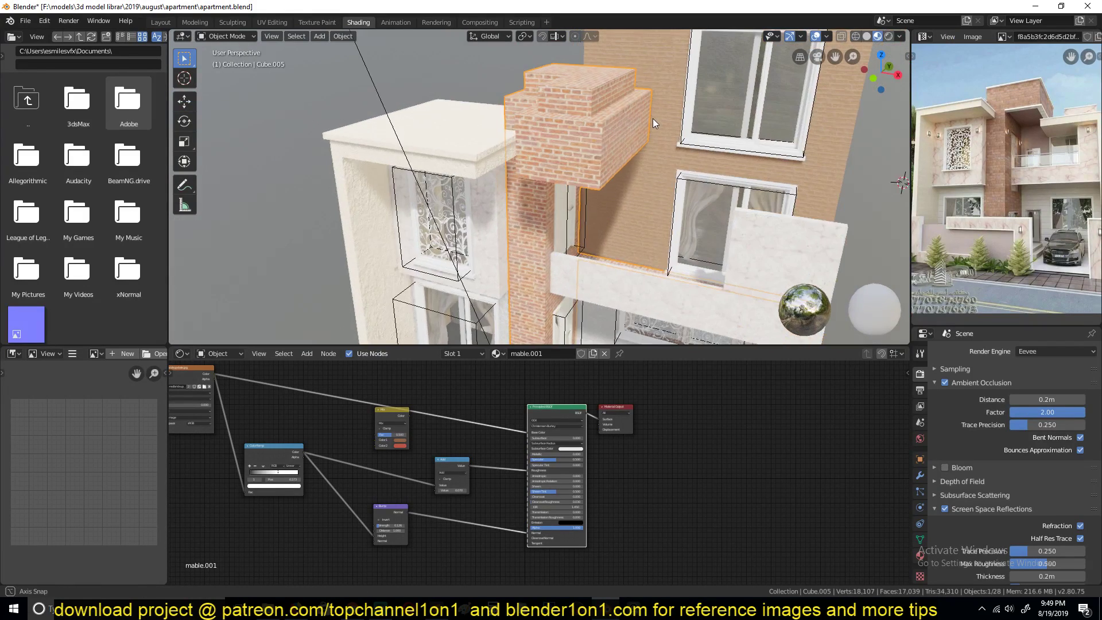
pyautogui.hotkey('alt', 'a')
# Duplicate the curtains of the wide ground-floor window and move the copy up along Z behind the top-floor window.
pyautogui.moveTo(399, 240); pyautogui.dragTo(476, 178, button='middle')
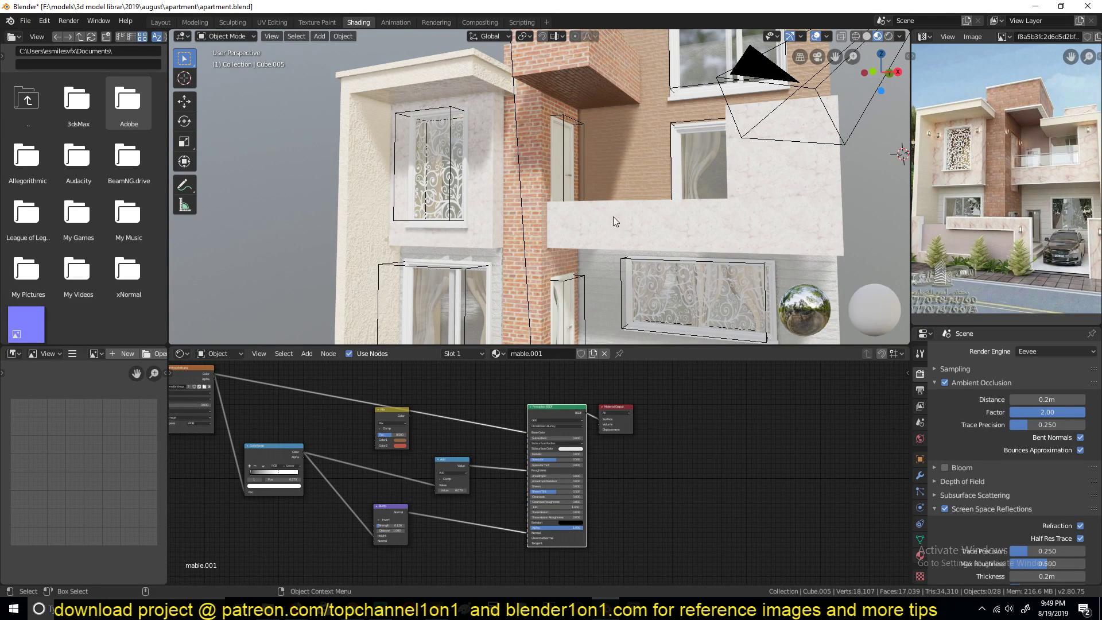
pyautogui.moveTo(716, 284); pyautogui.dragTo(681, 261, button='middle')
pyautogui.click(682, 260)
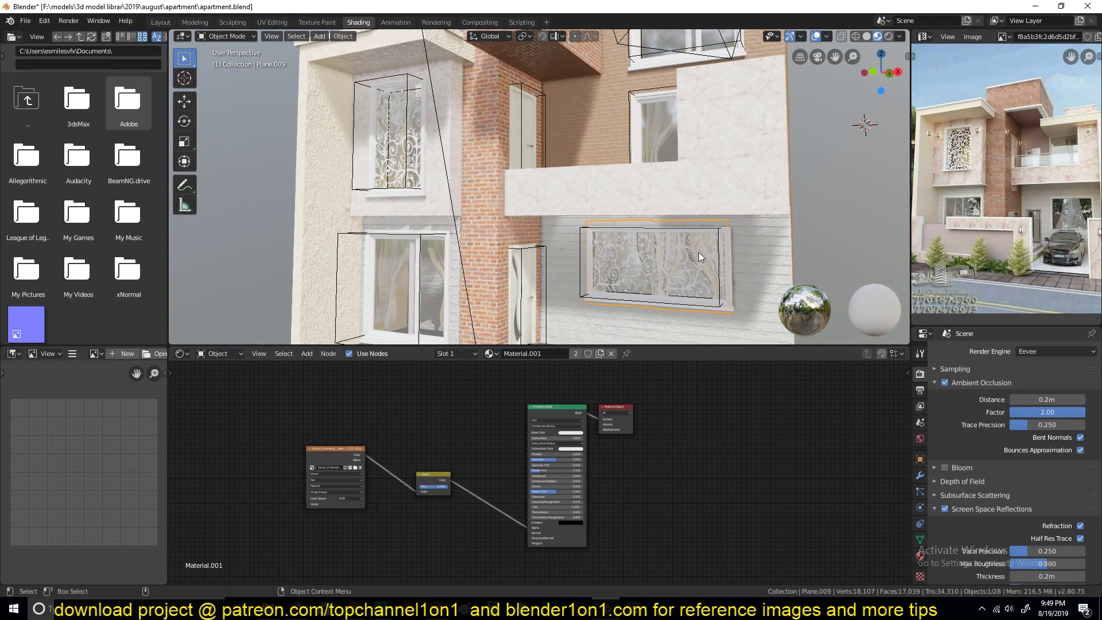
pyautogui.click(715, 266)
pyautogui.click(712, 270)
pyautogui.moveTo(703, 264); pyautogui.dragTo(641, 288, button='middle')
pyautogui.hotkey('shift', 'z')
pyautogui.click(663, 274)
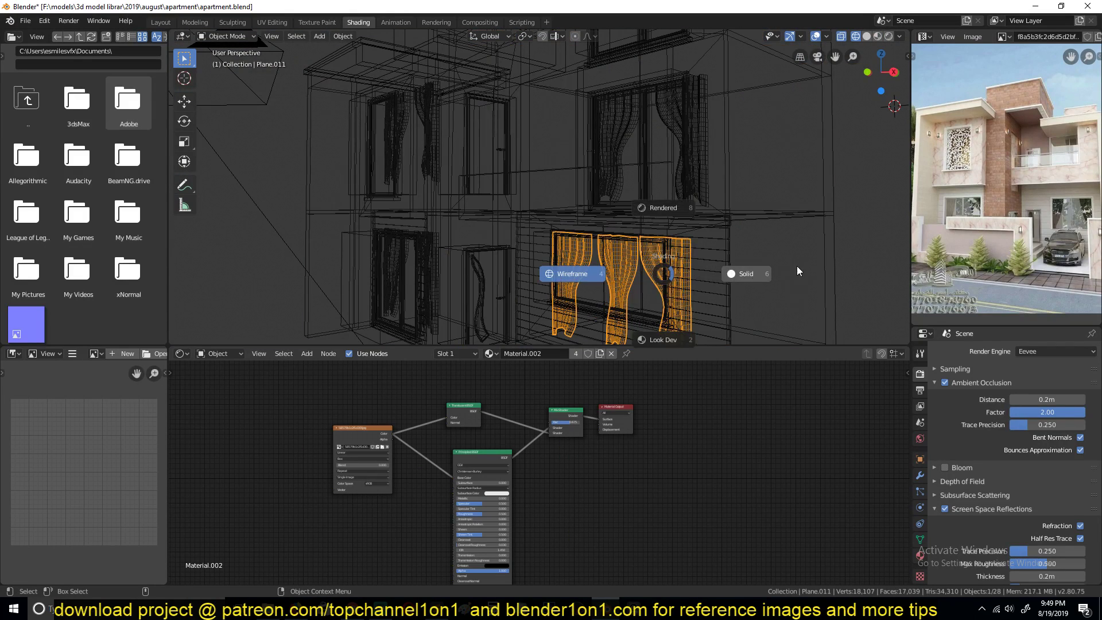
pyautogui.hotkey('shift', 'z')
pyautogui.click(877, 36)
pyautogui.scroll(-3, 600, 178)
pyautogui.moveTo(600, 178); pyautogui.dragTo(611, 202, button='middle')
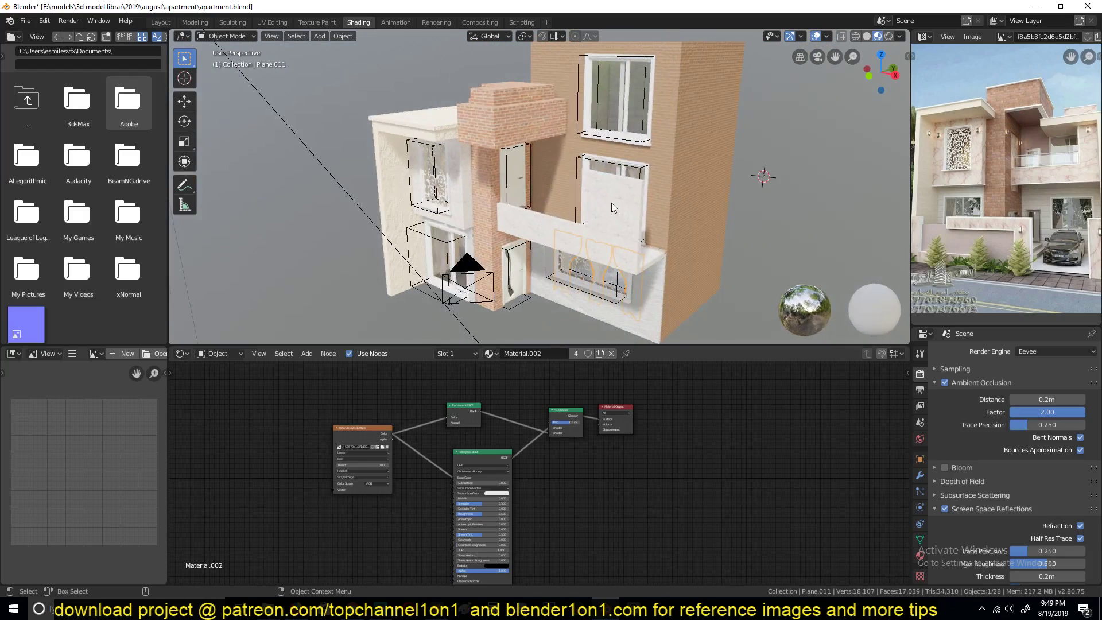
pyautogui.hotkey('shift', 'd')
pyautogui.press('z')
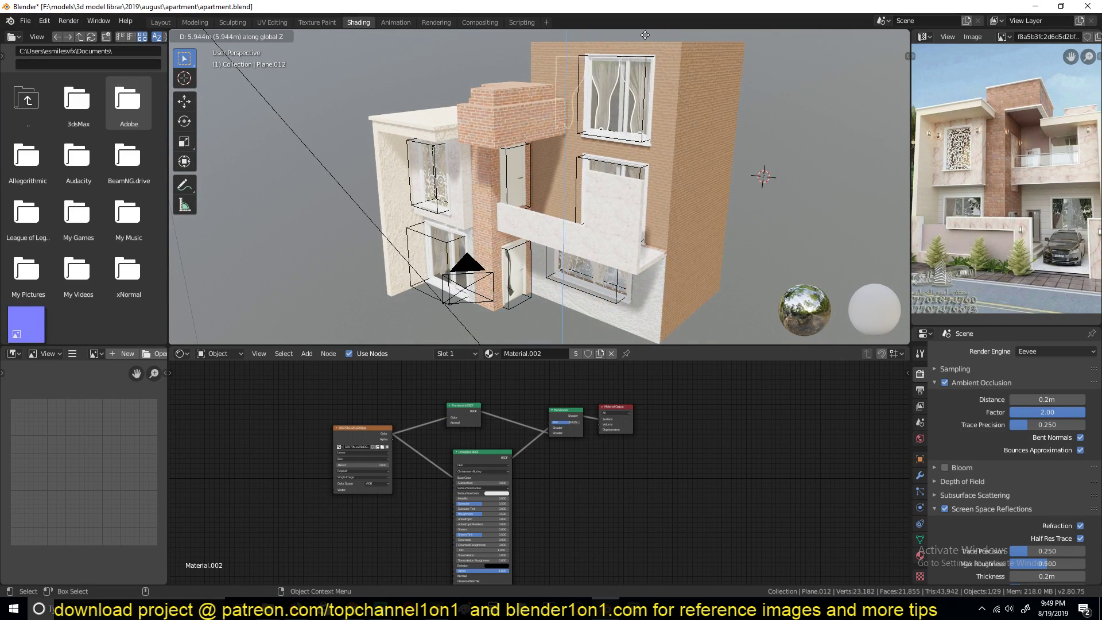
pyautogui.click(638, 77)
pyautogui.moveTo(677, 129); pyautogui.dragTo(516, 161, button='middle')
pyautogui.scroll(4, 497, 163)
pyautogui.scroll(-1, 486, 168)
pyautogui.scroll(3, 497, 161)
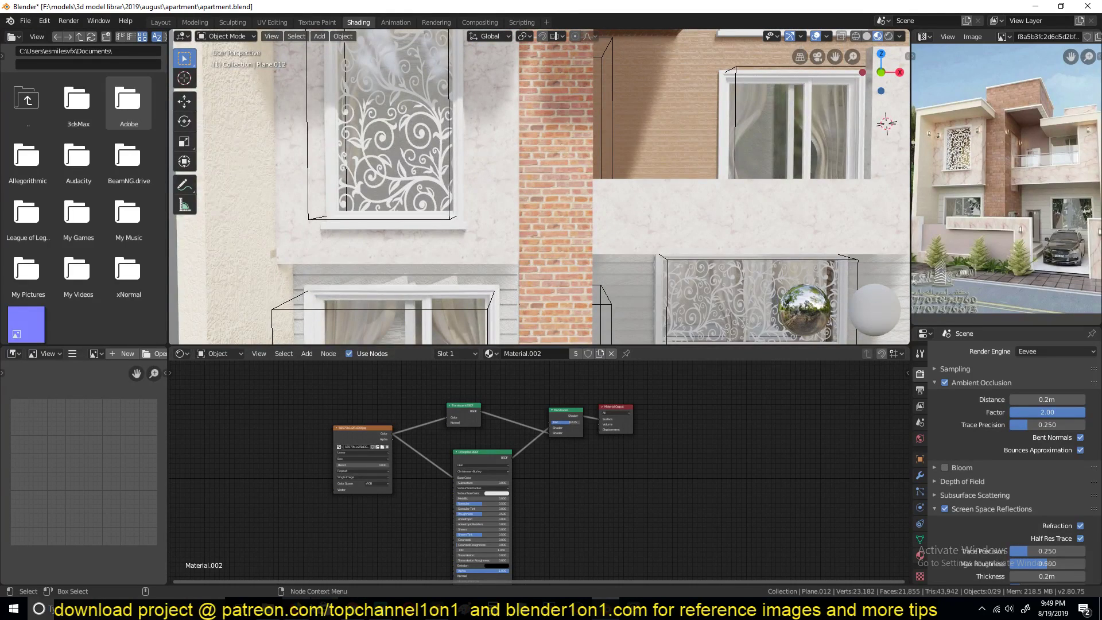
# Switch to the browser to look over the BlenderMoney channel's uploaded videos, and return to Blender.
pyautogui.hotkey('alt', 'Tab')
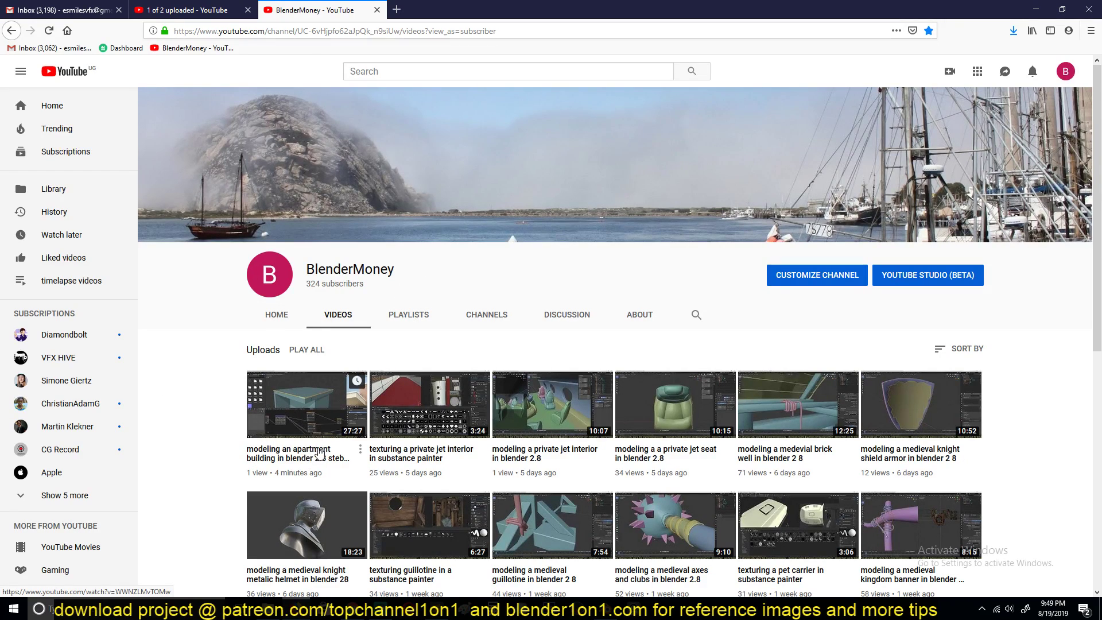
pyautogui.click(193, 11)
pyautogui.click(302, 10)
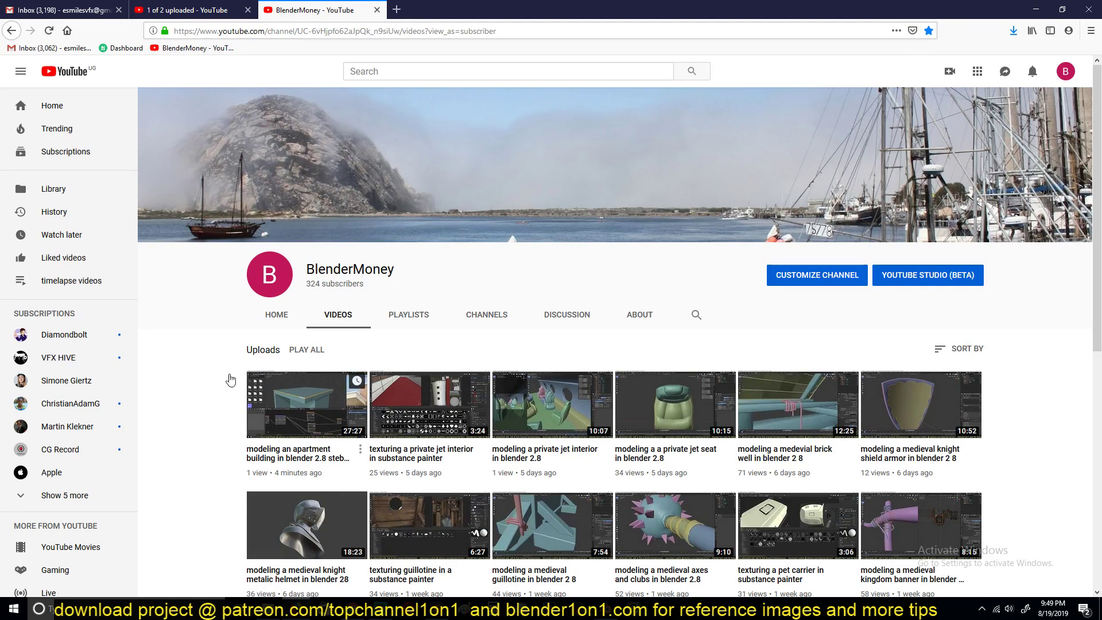
pyautogui.click(614, 601)
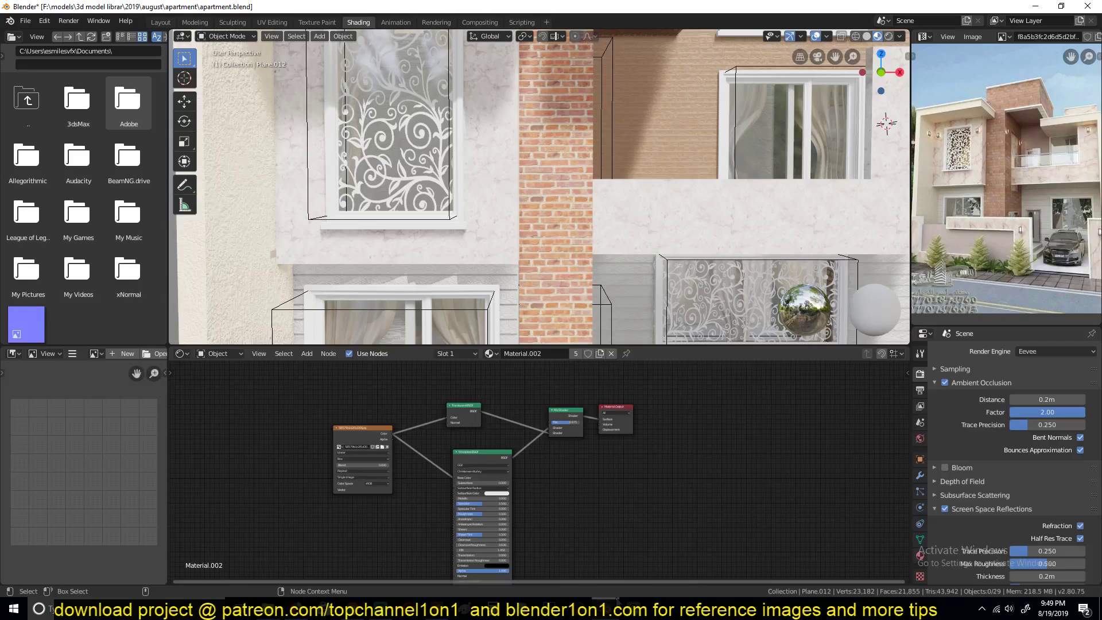
# Open a second Blender instance, switch to front view and delete the default cube.
pyautogui.scroll(-3, 518, 246)
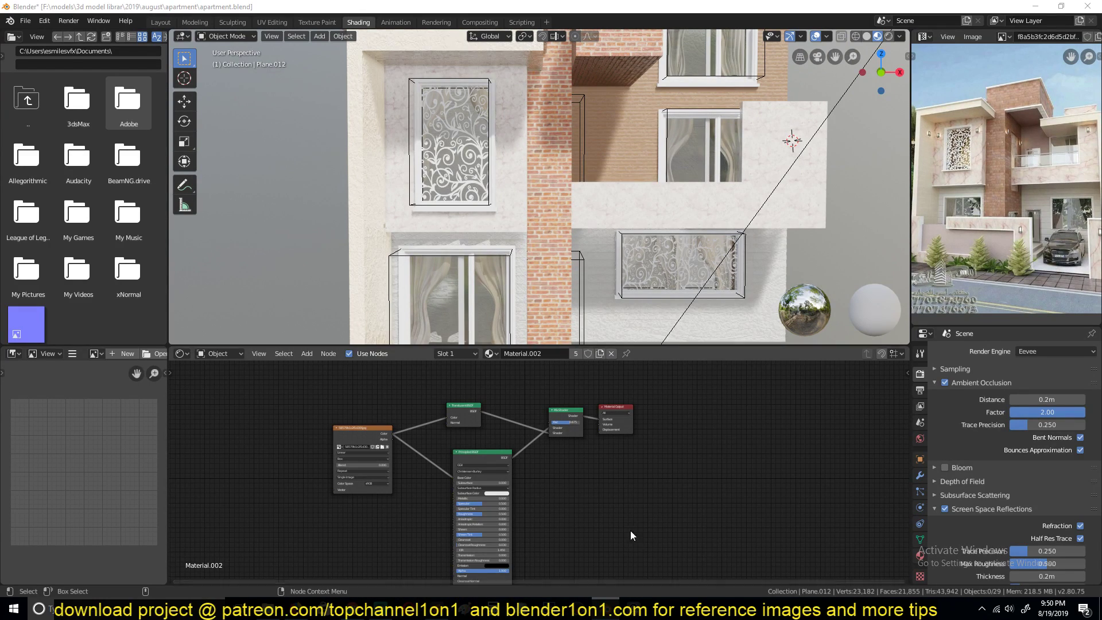
pyautogui.rightClick(606, 609)
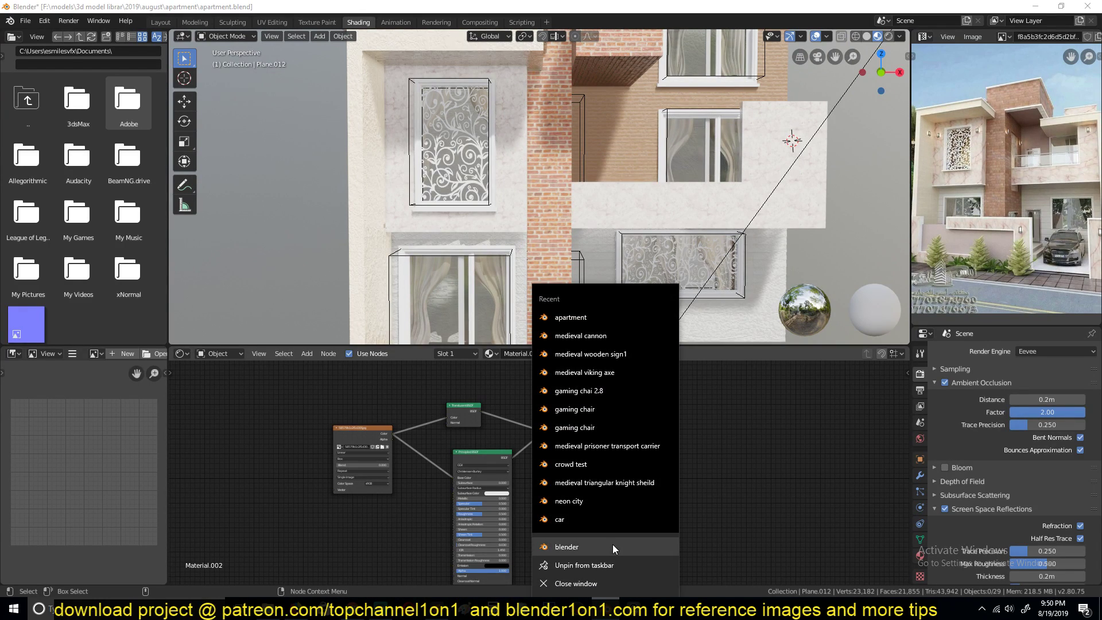
pyautogui.click(612, 545)
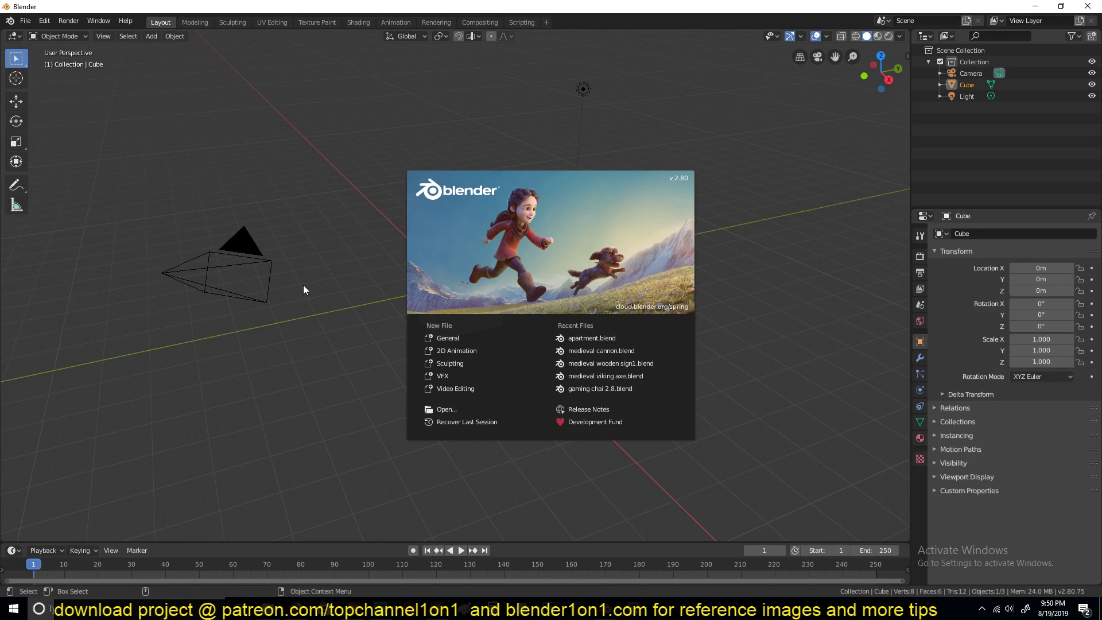
pyautogui.click(309, 280)
pyautogui.press('KP_1')
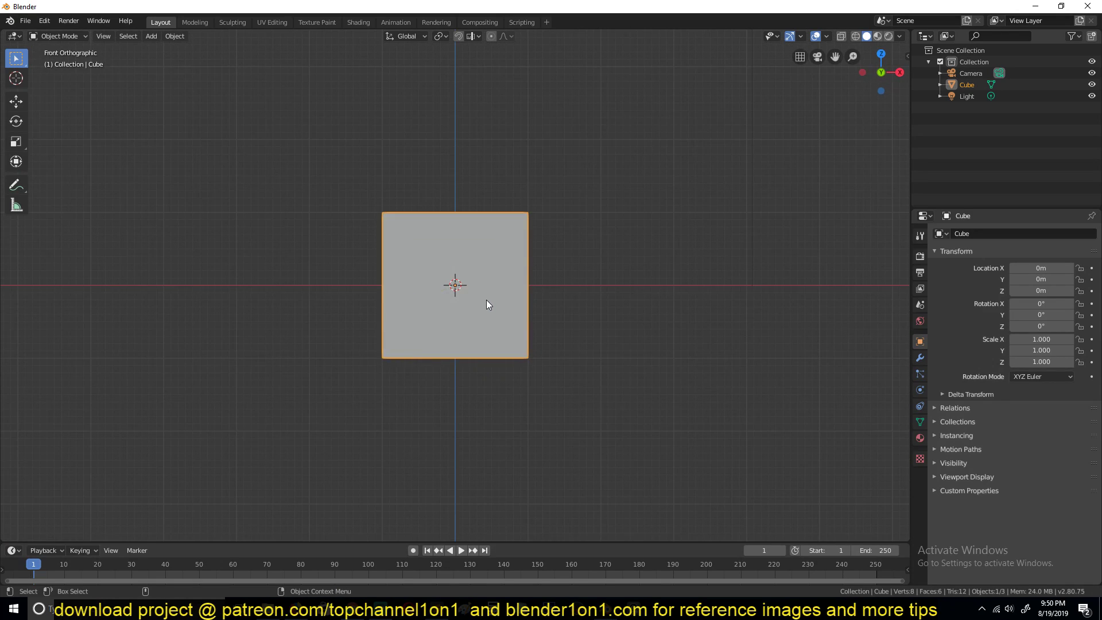
pyautogui.press('Delete')
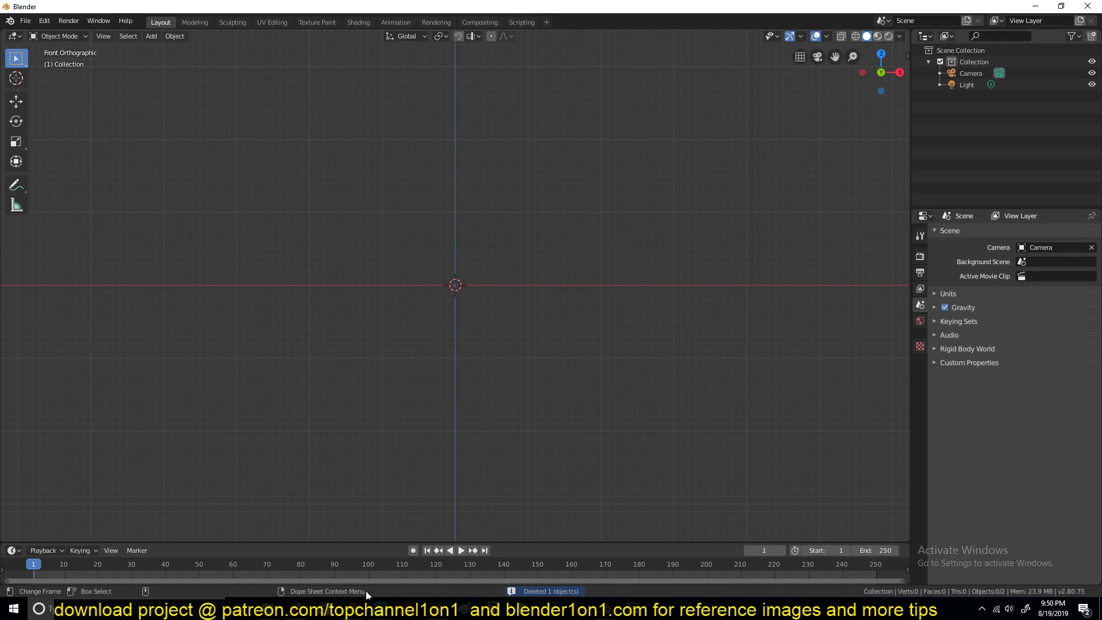
# Return to the apartment file to examine the patterned window panel's material nodes, and switch back to the new Blender scene.
pyautogui.moveTo(604, 609)
pyautogui.click(561, 565)
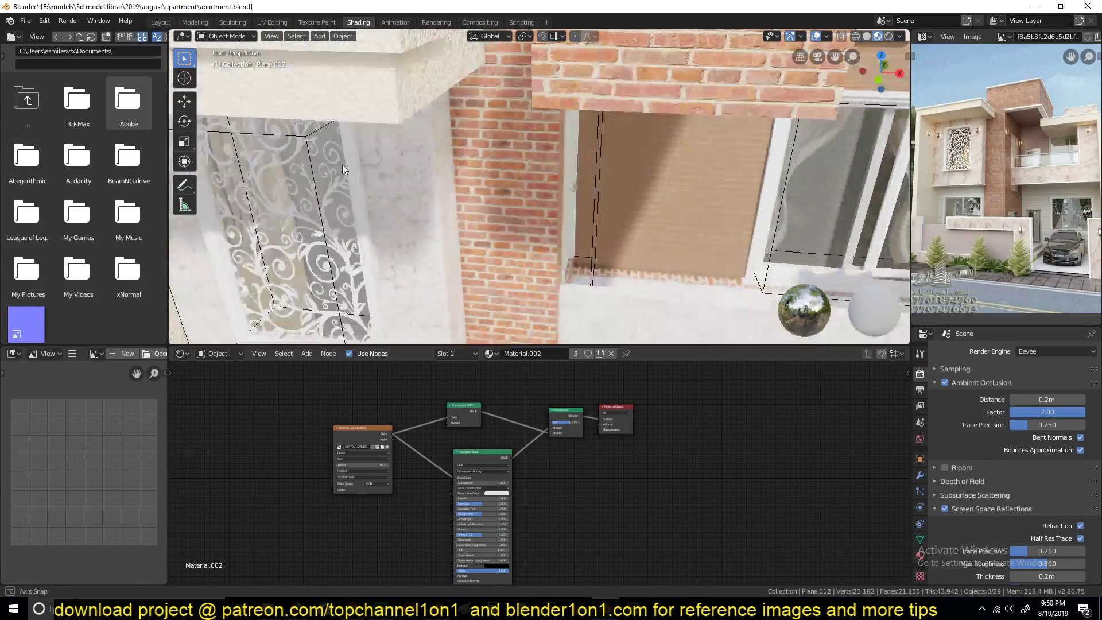
pyautogui.keyDown('shift'); pyautogui.moveTo(342, 164); pyautogui.dragTo(440, 147, button='middle'); pyautogui.keyUp('shift')
pyautogui.moveTo(526, 428); pyautogui.dragTo(546, 399, button='middle')
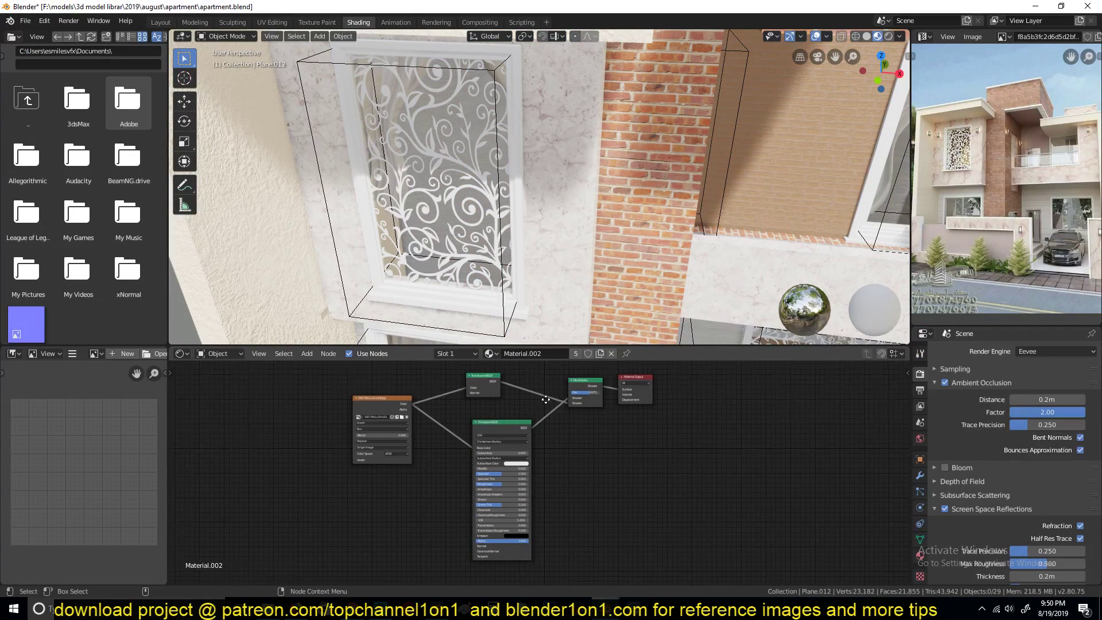
pyautogui.moveTo(433, 96)
pyautogui.mouseDown(button='middle')
pyautogui.moveTo(415, 65)
pyautogui.moveTo(439, 94)
pyautogui.mouseUp(button='middle')
pyautogui.click(423, 102)
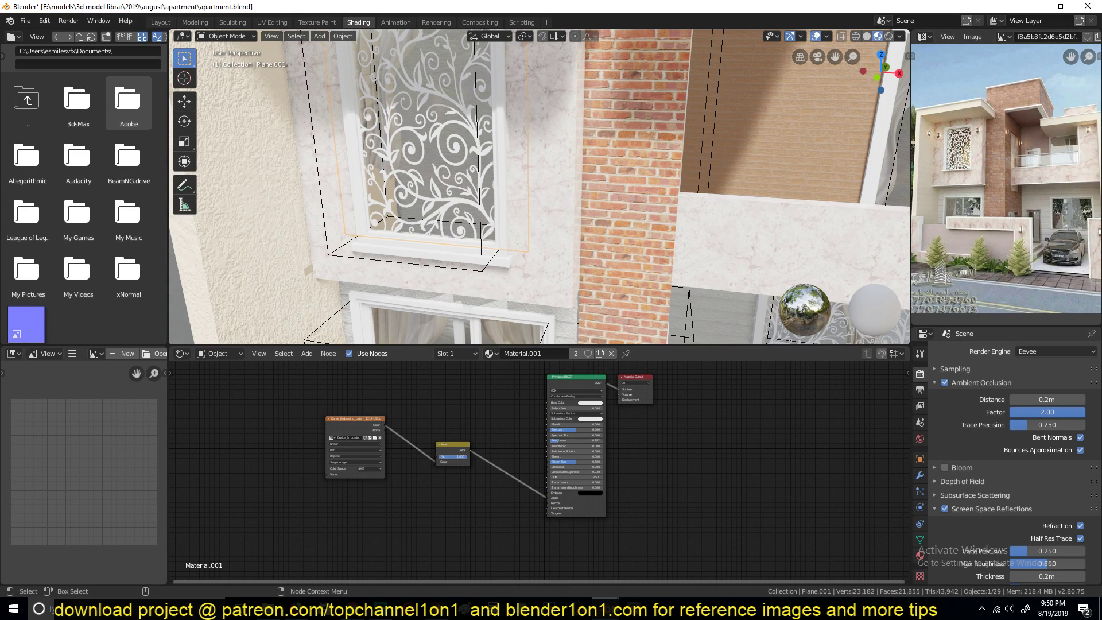
pyautogui.click(646, 560)
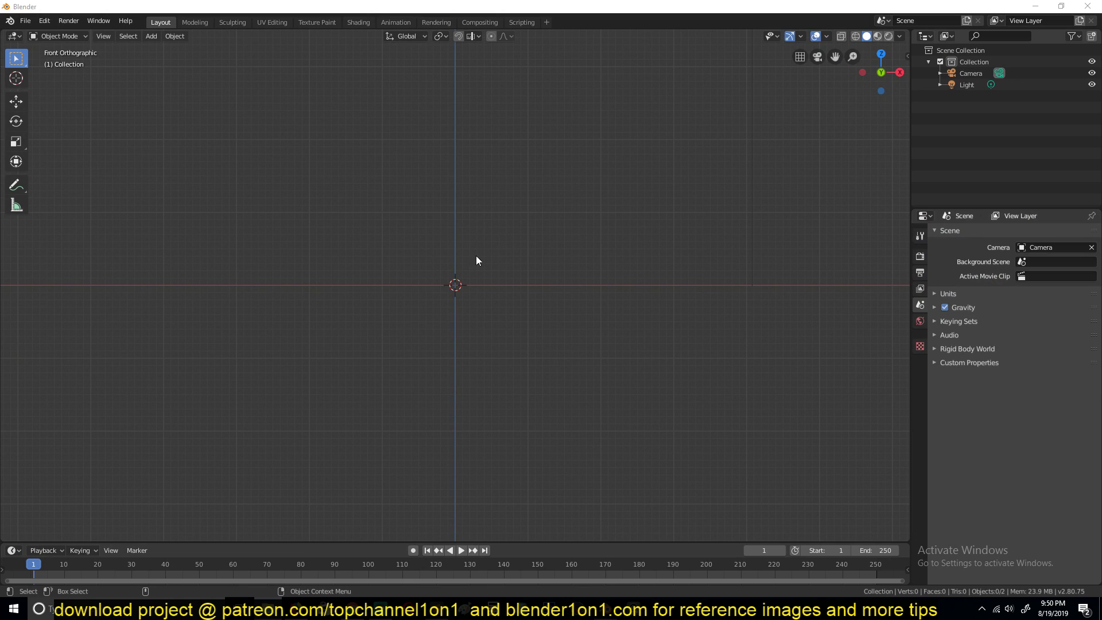
# Add a plane, rotate it 90° about X and stretch it along Z by a factor of about 1.44.
pyautogui.hotkey('shift', 'a')
pyautogui.moveTo(454, 176)
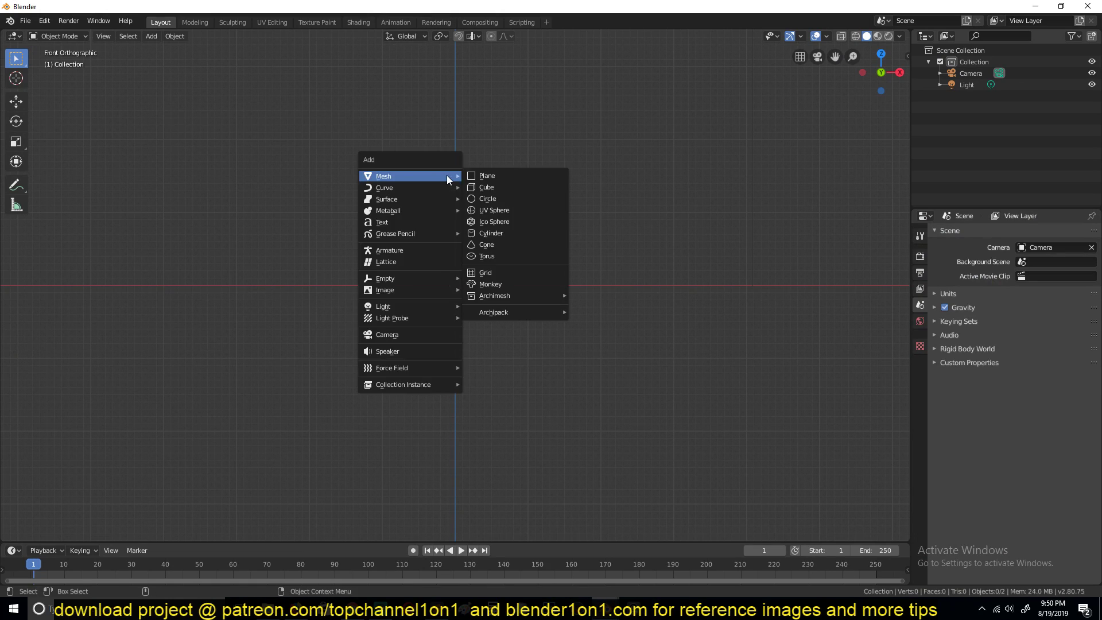
pyautogui.click(514, 175)
pyautogui.write('rx')
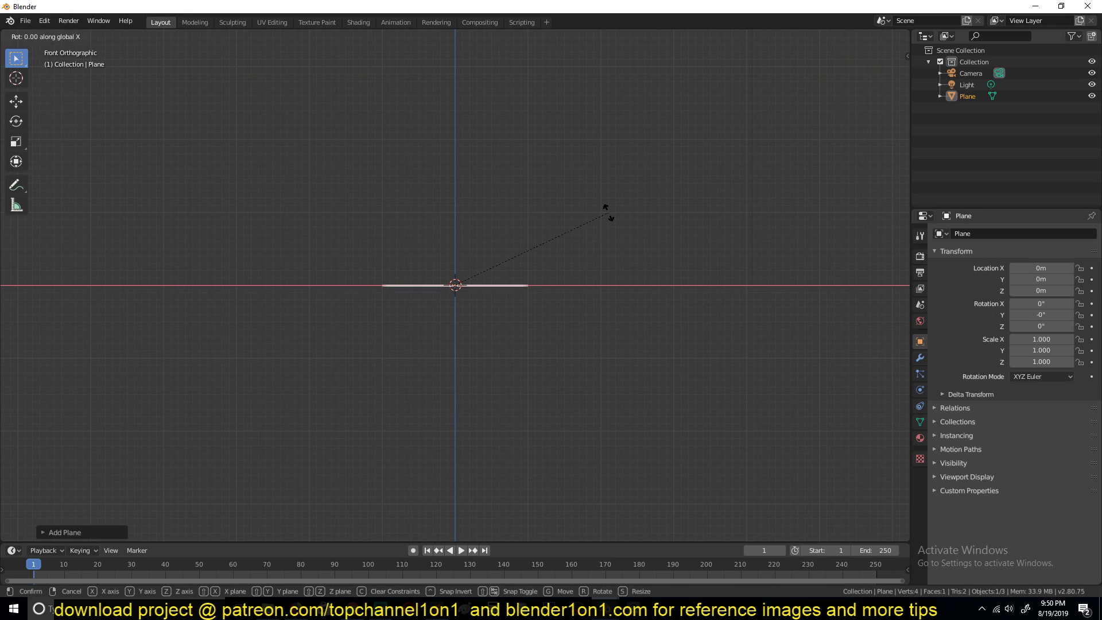
pyautogui.write('90')
pyautogui.press('Return')
pyautogui.press('s')
pyautogui.press('y')
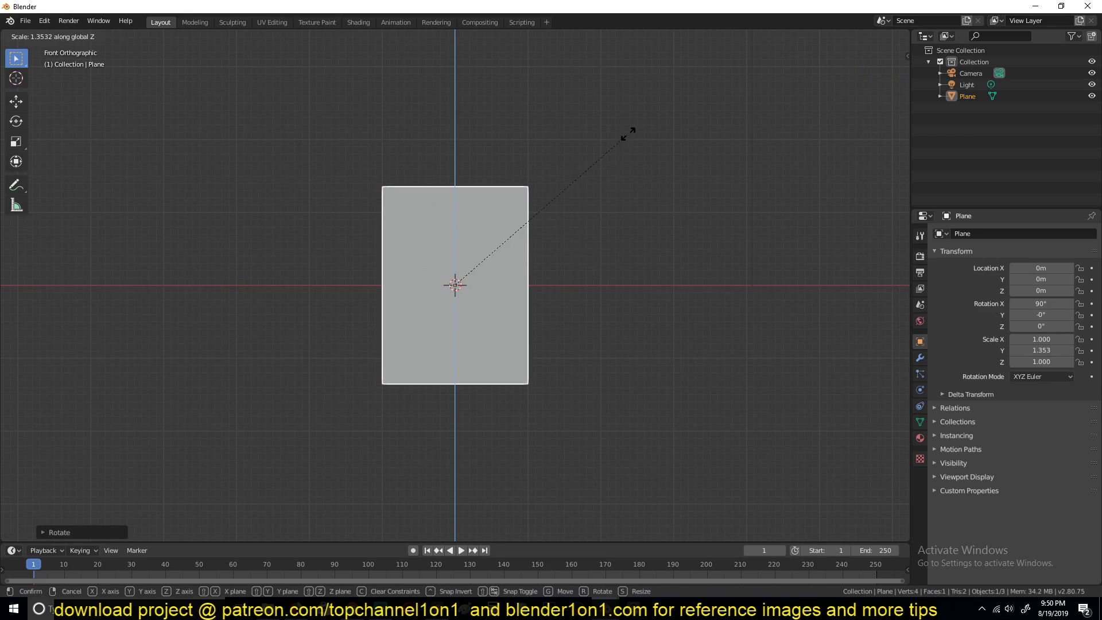
pyautogui.click(634, 129)
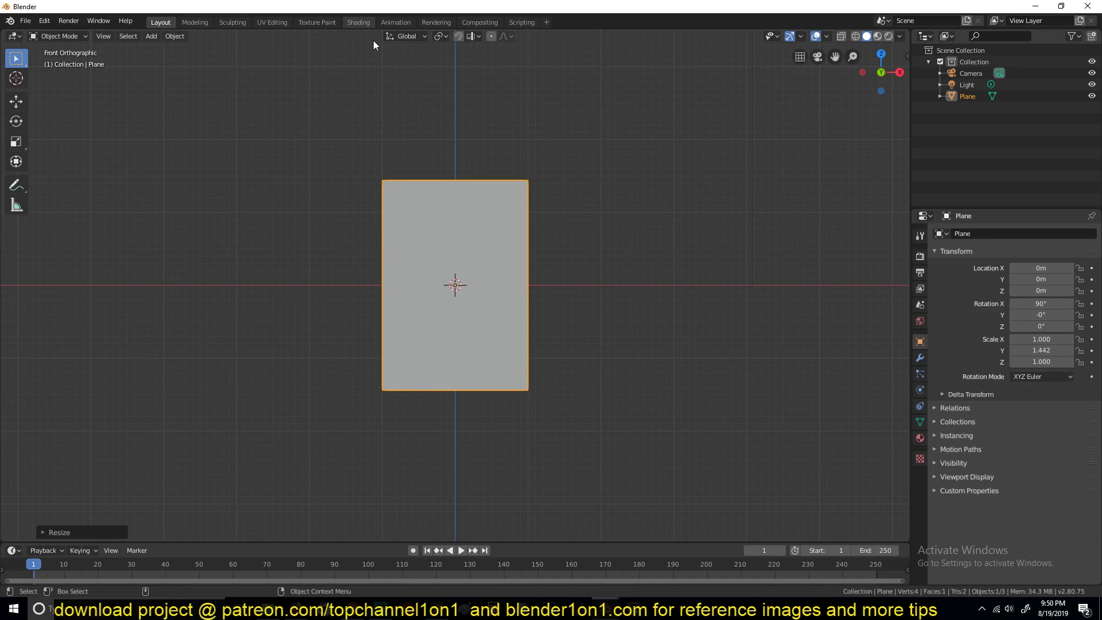
# Switch to the Shading workspace, create a new material on the plane and bring its Alpha setting into view.
pyautogui.click(361, 22)
pyautogui.moveTo(449, 143)
pyautogui.mouseDown(button='middle')
pyautogui.moveTo(660, 238)
pyautogui.moveTo(682, 230)
pyautogui.mouseUp(button='middle')
pyautogui.scroll(7, 621, 312)
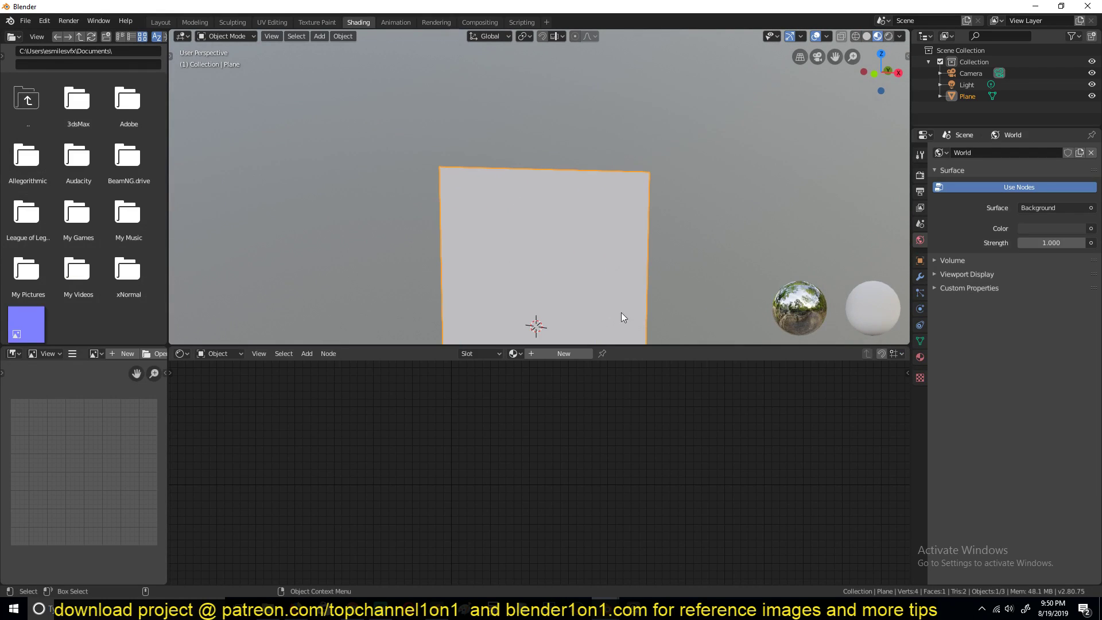
pyautogui.click(568, 354)
pyautogui.moveTo(557, 264); pyautogui.dragTo(601, 156, button='middle')
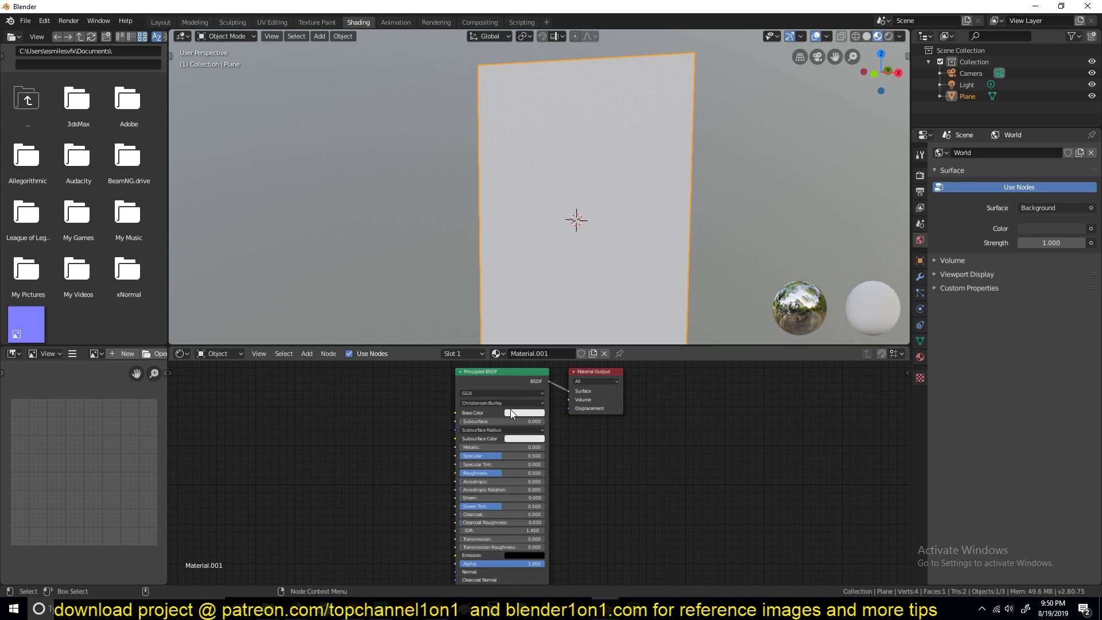
pyautogui.scroll(3, 566, 418)
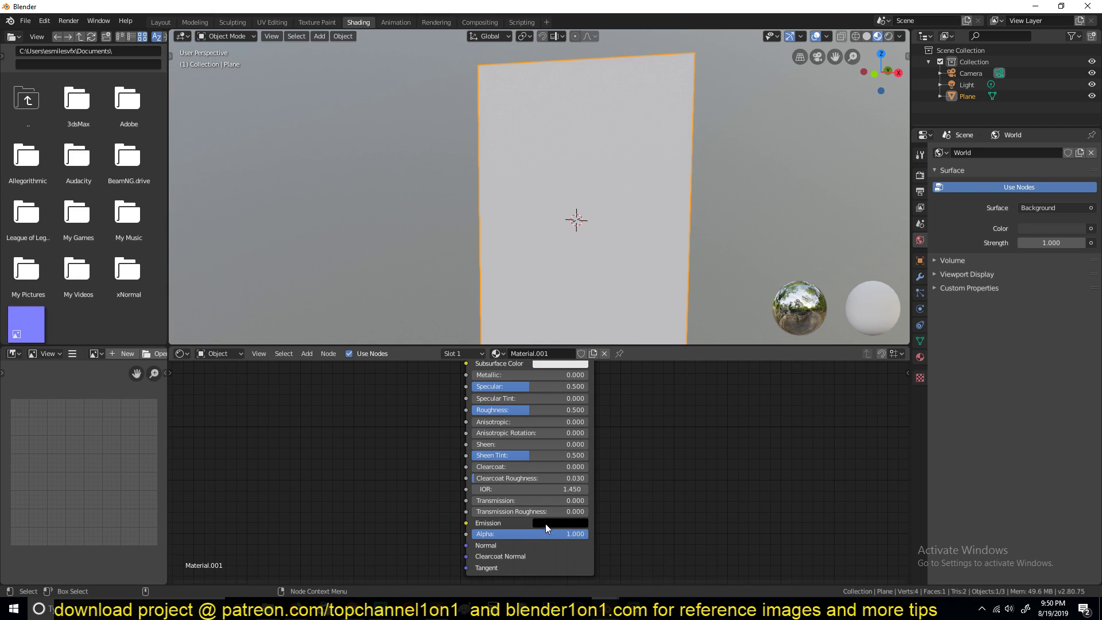
pyautogui.moveTo(567, 535)
pyautogui.mouseDown()
pyautogui.moveTo(500, 535)
pyautogui.moveTo(588, 535)
pyautogui.mouseUp()
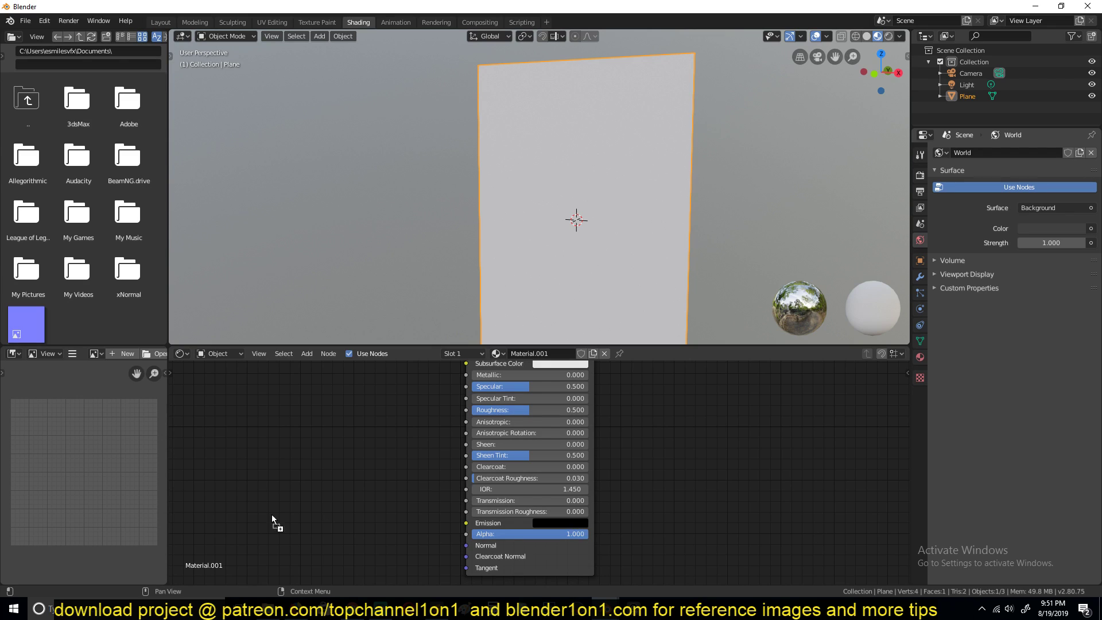
# Add the Darice_Embossing pattern image as a texture node and preview it on the plane.
pyautogui.moveTo(246, 435); pyautogui.dragTo(232, 430)
pyautogui.moveTo(328, 406); pyautogui.dragTo(444, 395, button='middle')
pyautogui.moveTo(447, 438); pyautogui.dragTo(323, 434)
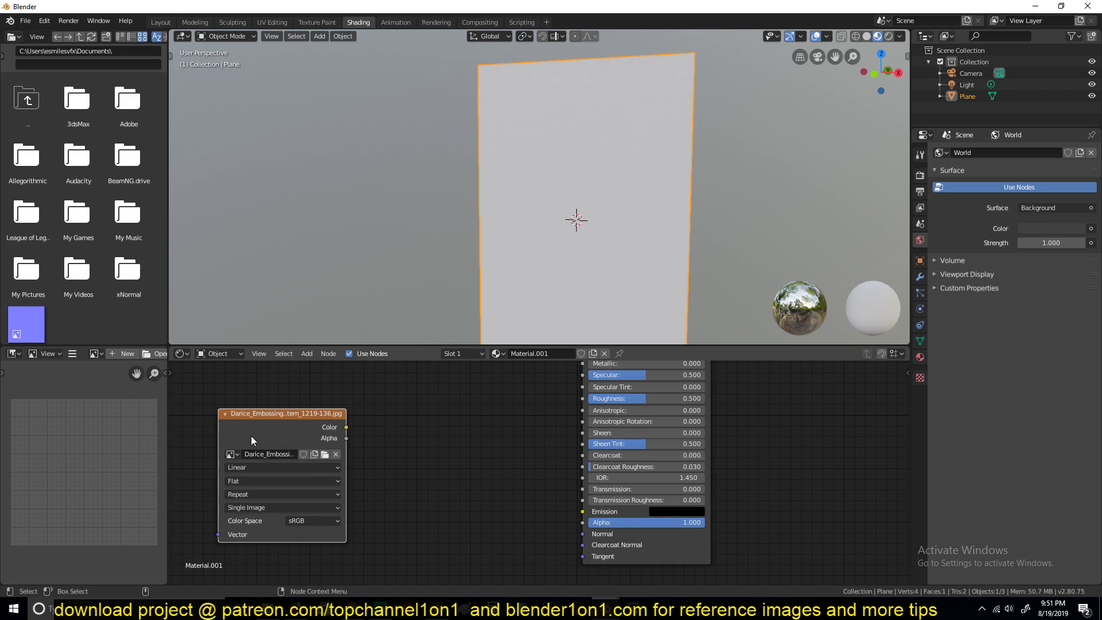
pyautogui.keyDown('ctrl'); pyautogui.keyDown('shift'); pyautogui.click(294, 438); pyautogui.keyUp('shift'); pyautogui.keyUp('ctrl')
pyautogui.moveTo(563, 208); pyautogui.dragTo(380, 201, button='middle')
pyautogui.moveTo(470, 109); pyautogui.dragTo(645, 64, button='middle')
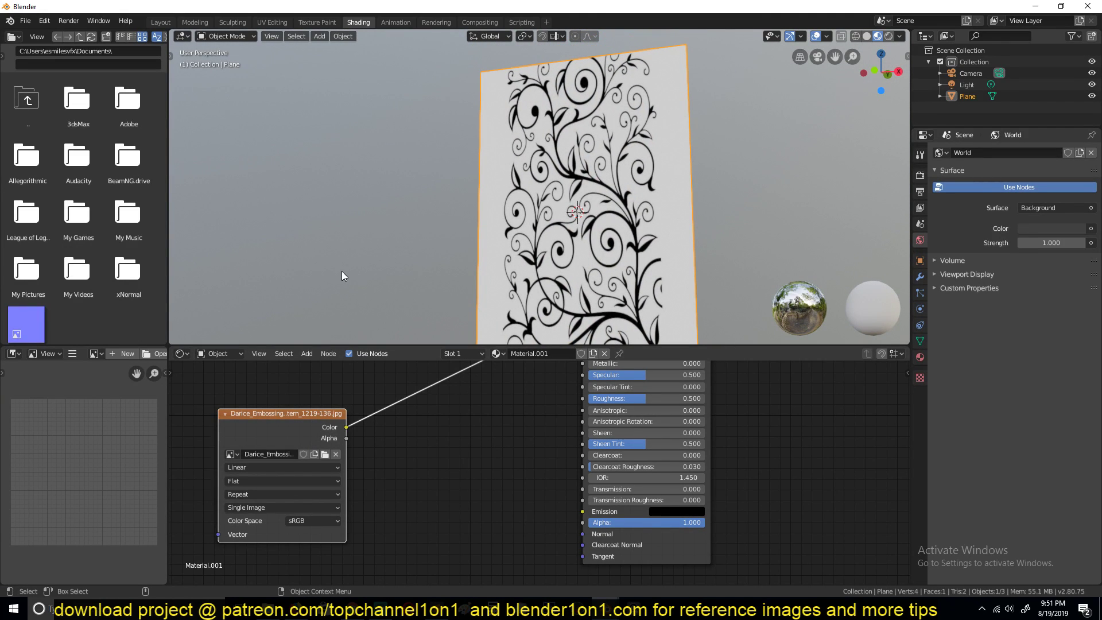
pyautogui.moveTo(560, 122); pyautogui.dragTo(666, 184, button='middle')
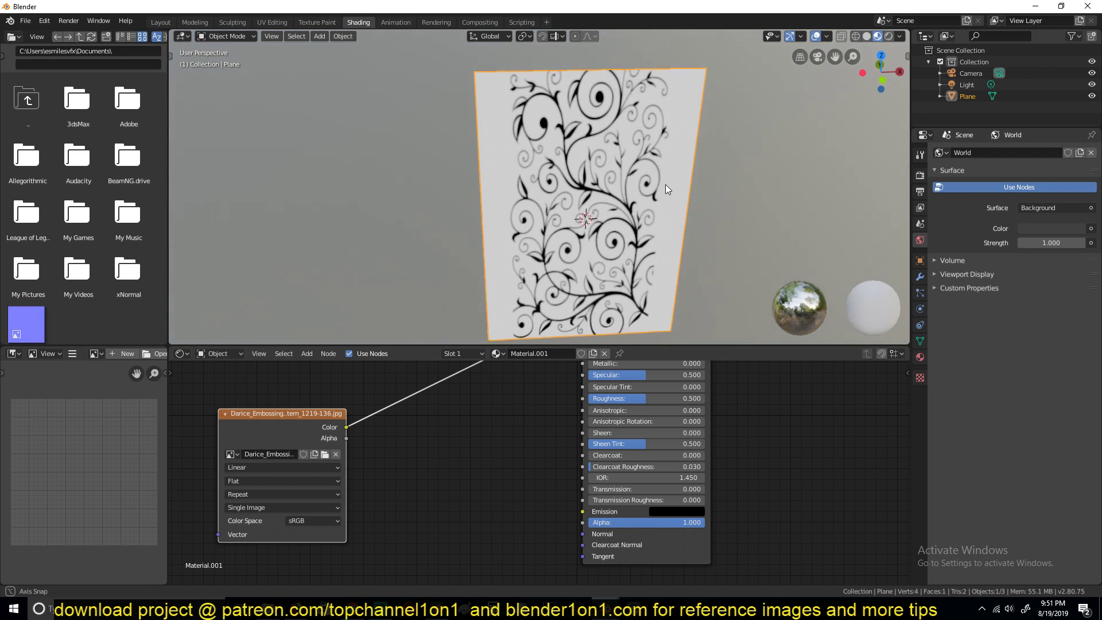
pyautogui.scroll(6, 666, 184)
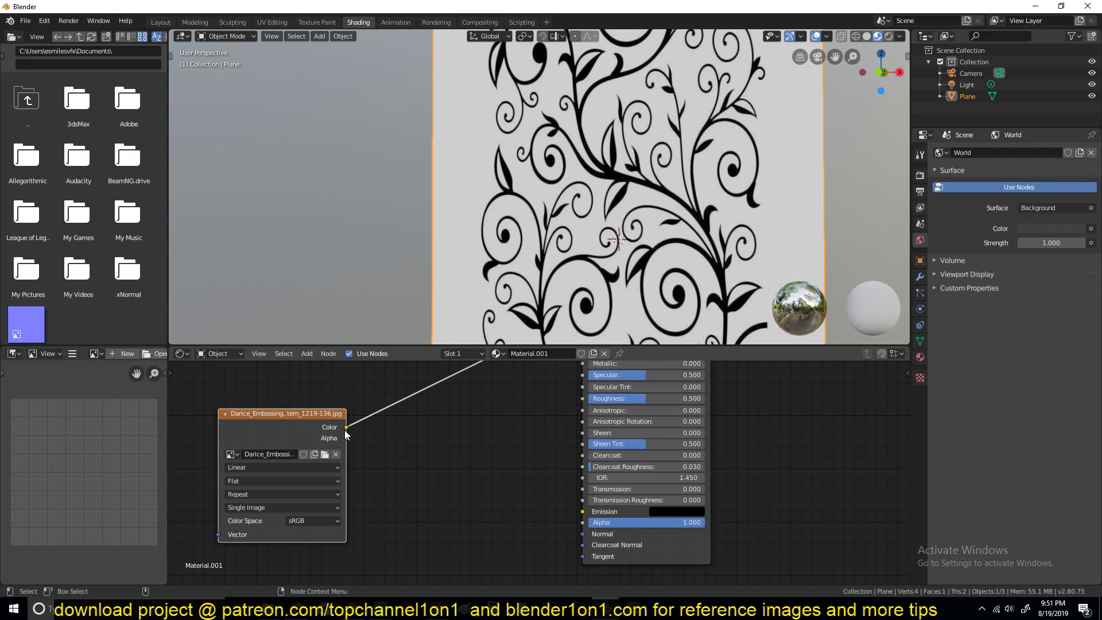
# Connect the pattern texture's Color to the Principled BSDF's Alpha and route the BSDF back to the material output's Surface.
pyautogui.moveTo(346, 427); pyautogui.dragTo(588, 526)
pyautogui.moveTo(621, 435); pyautogui.dragTo(504, 533, button='middle')
pyautogui.moveTo(544, 415); pyautogui.dragTo(506, 476, button='middle')
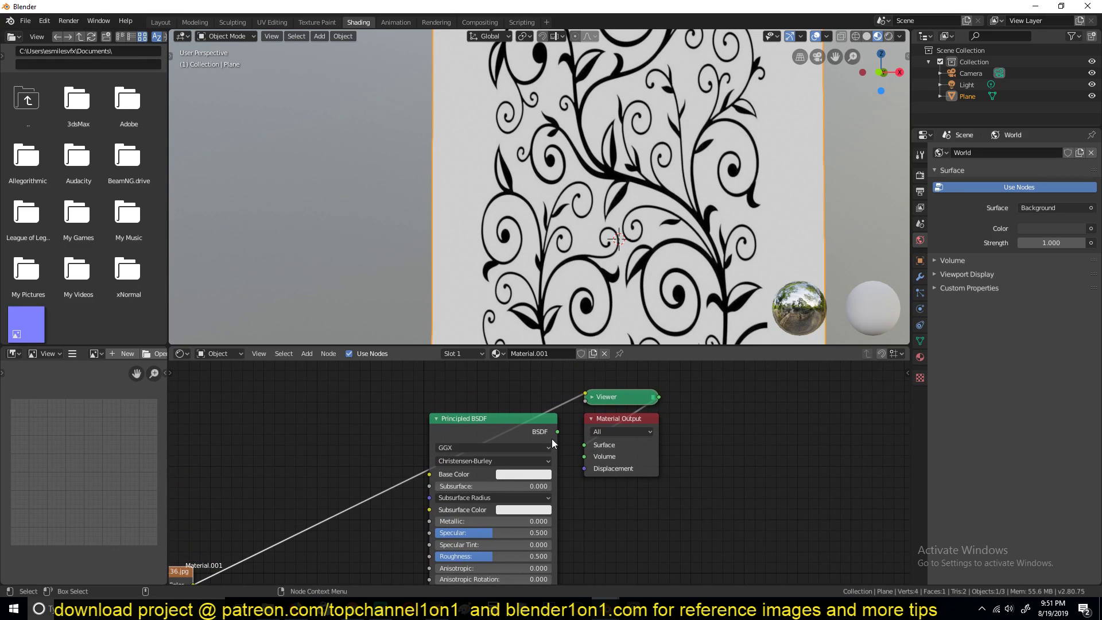
pyautogui.keyDown('ctrl'); pyautogui.keyDown('shift'); pyautogui.click(539, 430); pyautogui.keyUp('shift'); pyautogui.keyUp('ctrl')
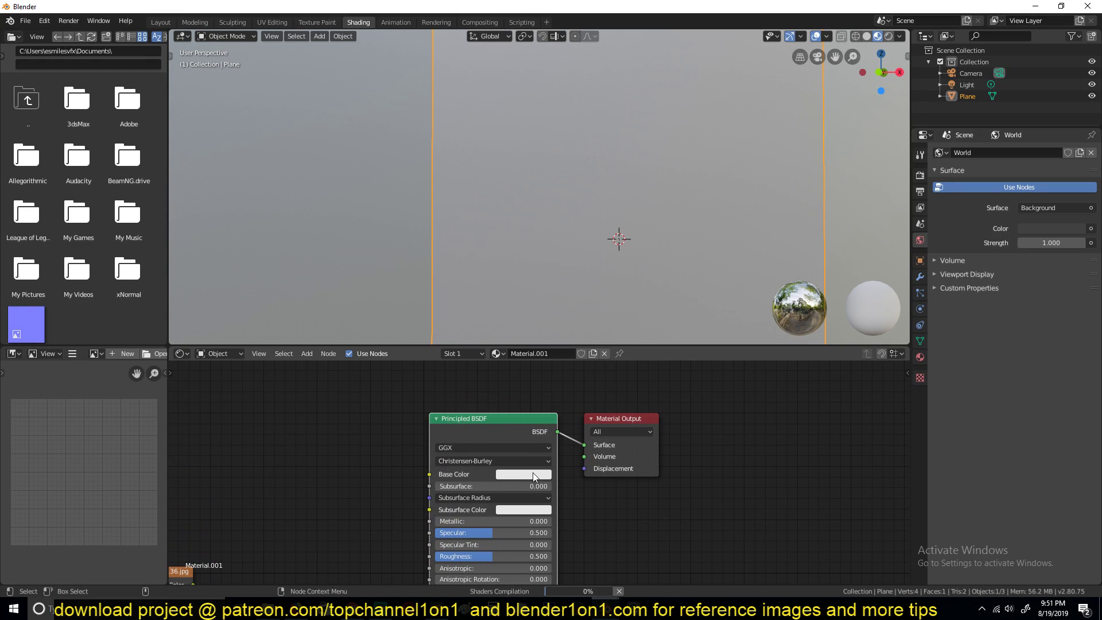
pyautogui.moveTo(563, 237); pyautogui.dragTo(524, 320, button='middle')
pyautogui.scroll(-1, 503, 497)
pyautogui.moveTo(503, 497); pyautogui.dragTo(501, 445, button='middle')
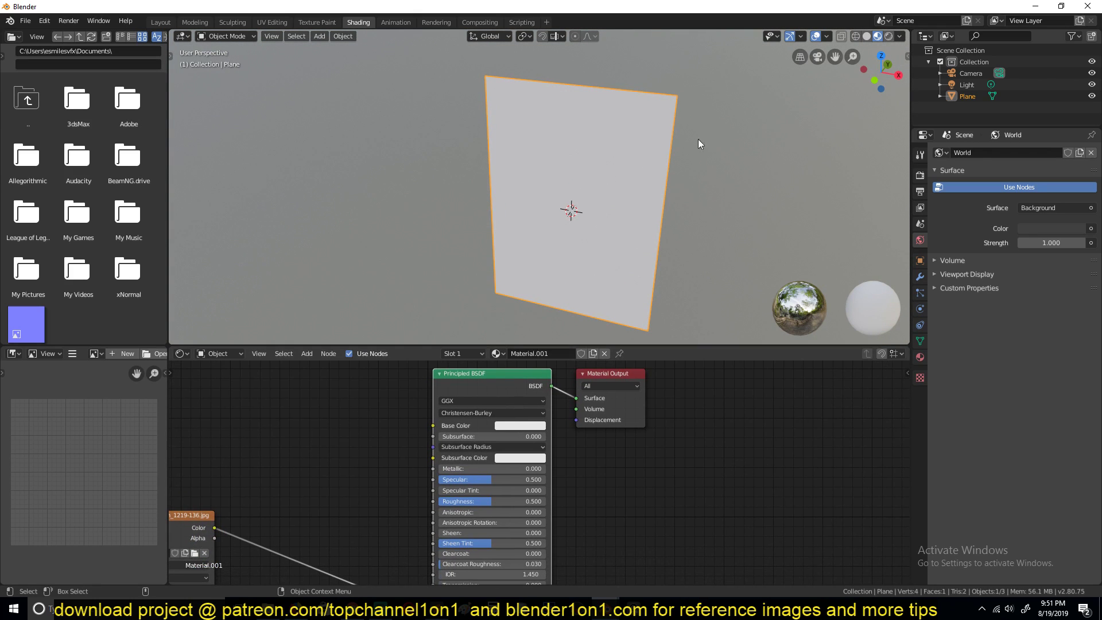
# Change the render engine to Cycles.
pyautogui.click(919, 176)
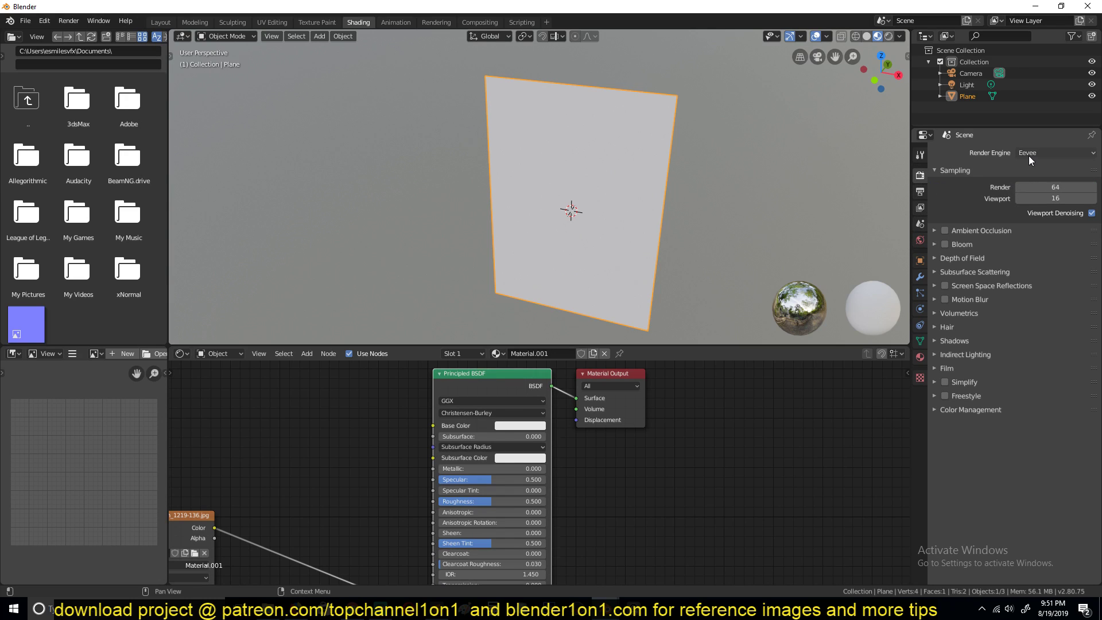
pyautogui.click(1028, 156)
pyautogui.click(1028, 191)
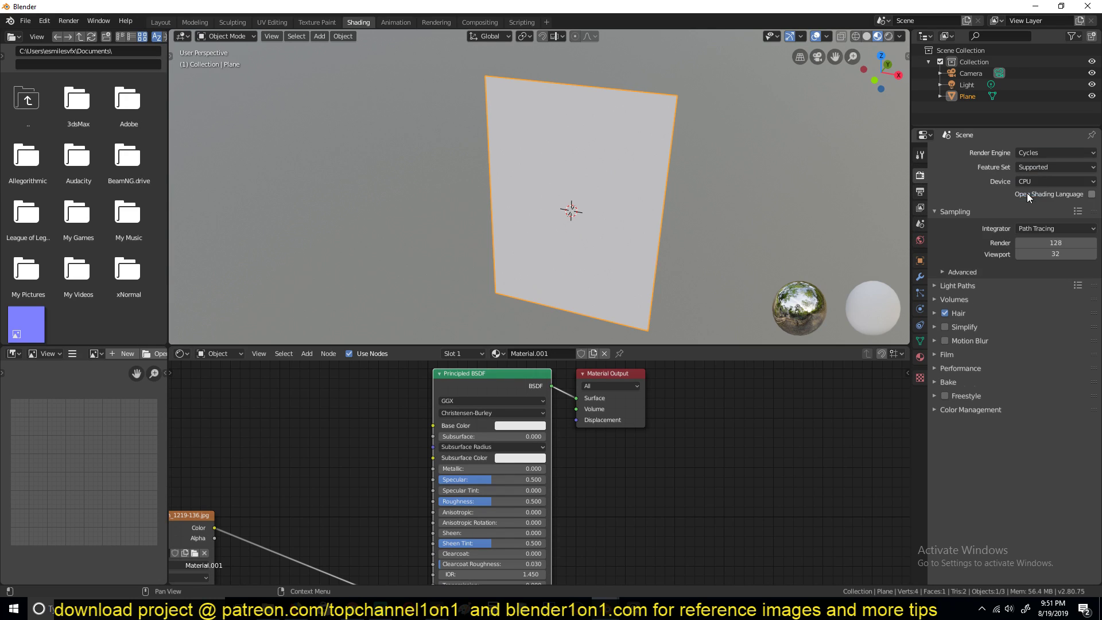
# Preview the plane in rendered shading, return to material preview and change the render engine to Eevee.
pyautogui.click(887, 38)
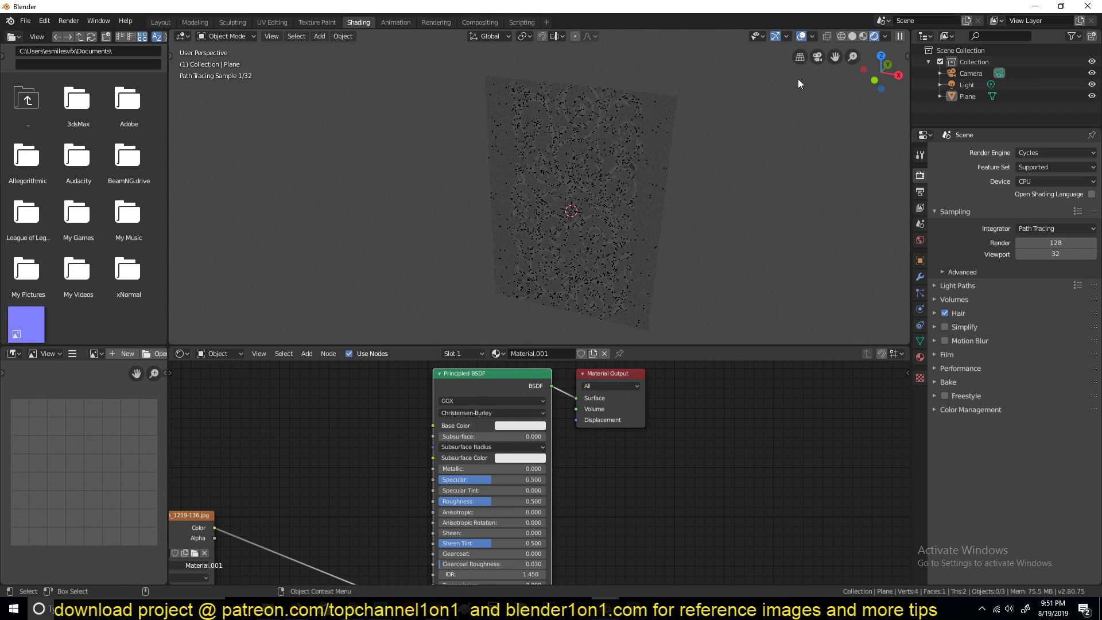
pyautogui.click(866, 37)
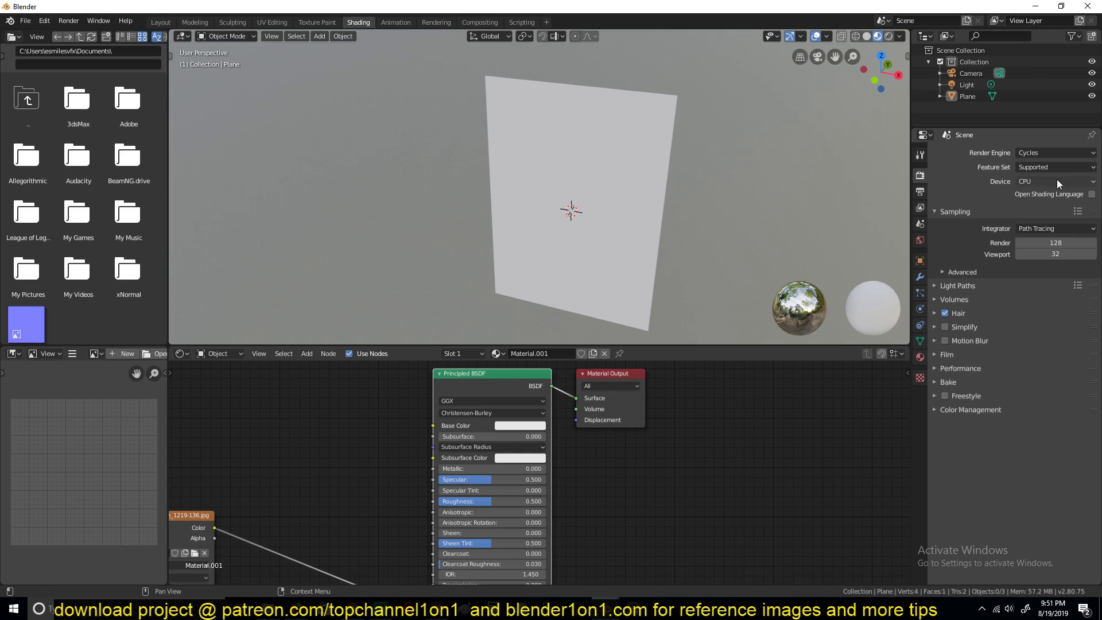
pyautogui.click(1042, 154)
pyautogui.click(1026, 165)
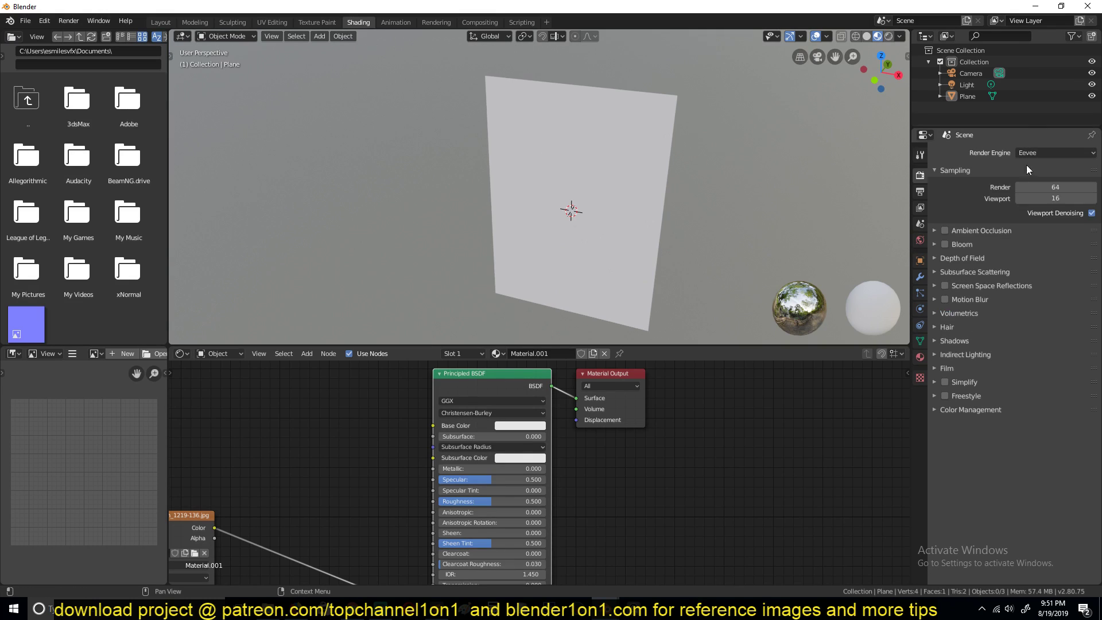
# Set the plane material's Blend Mode to Additive and view the pattern from another angle.
pyautogui.click(636, 206)
pyautogui.click(920, 357)
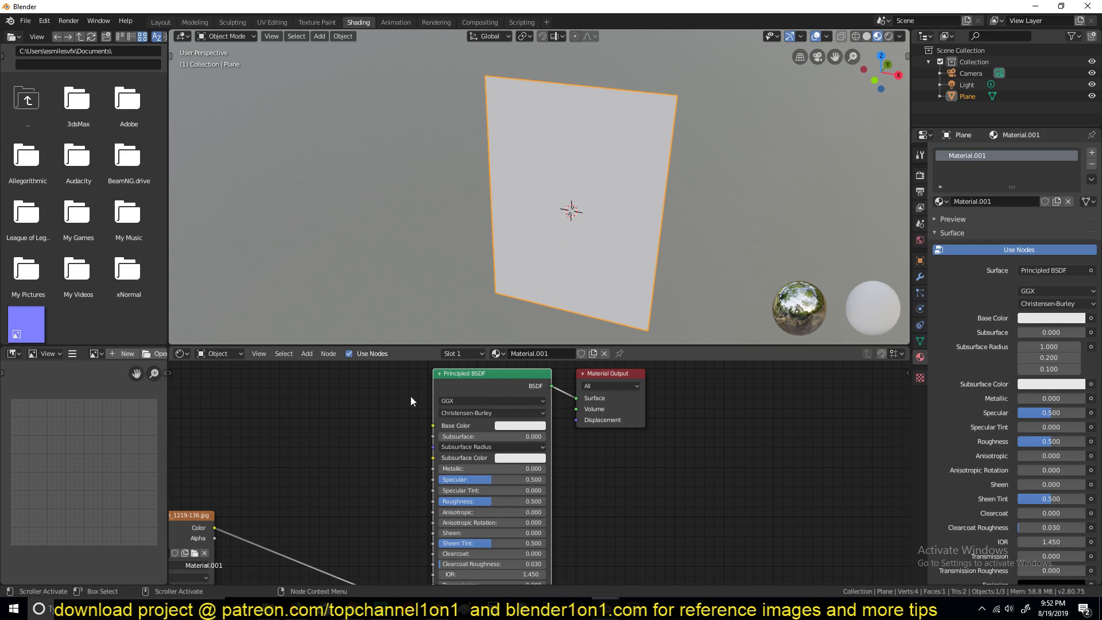
pyautogui.scroll(-3, 952, 332)
pyautogui.scroll(3, 967, 319)
pyautogui.scroll(-8, 955, 343)
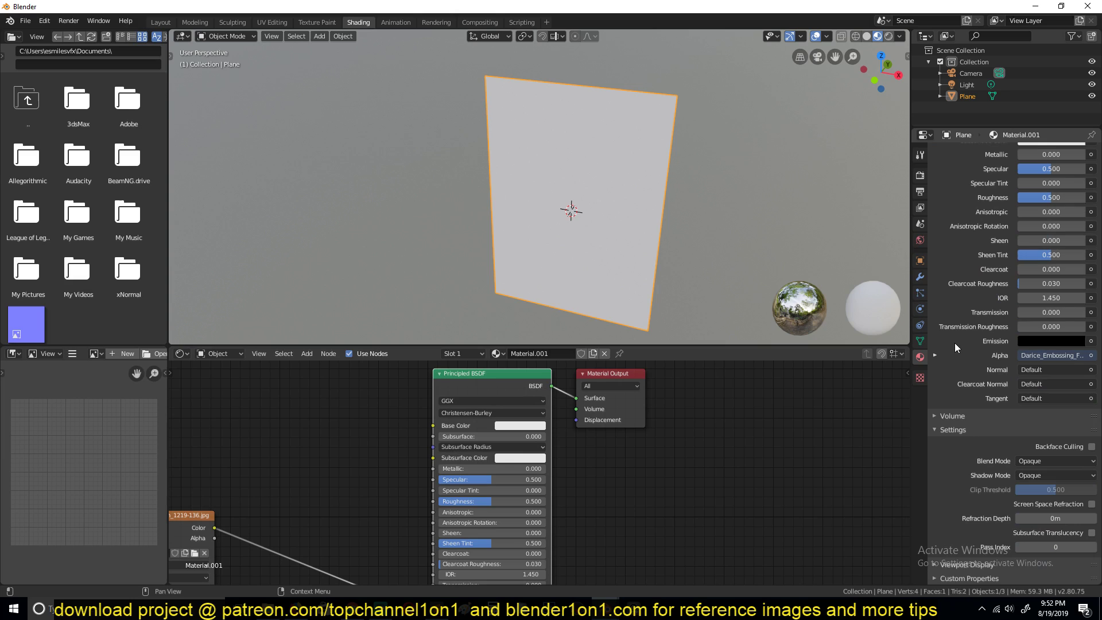
pyautogui.click(1042, 461)
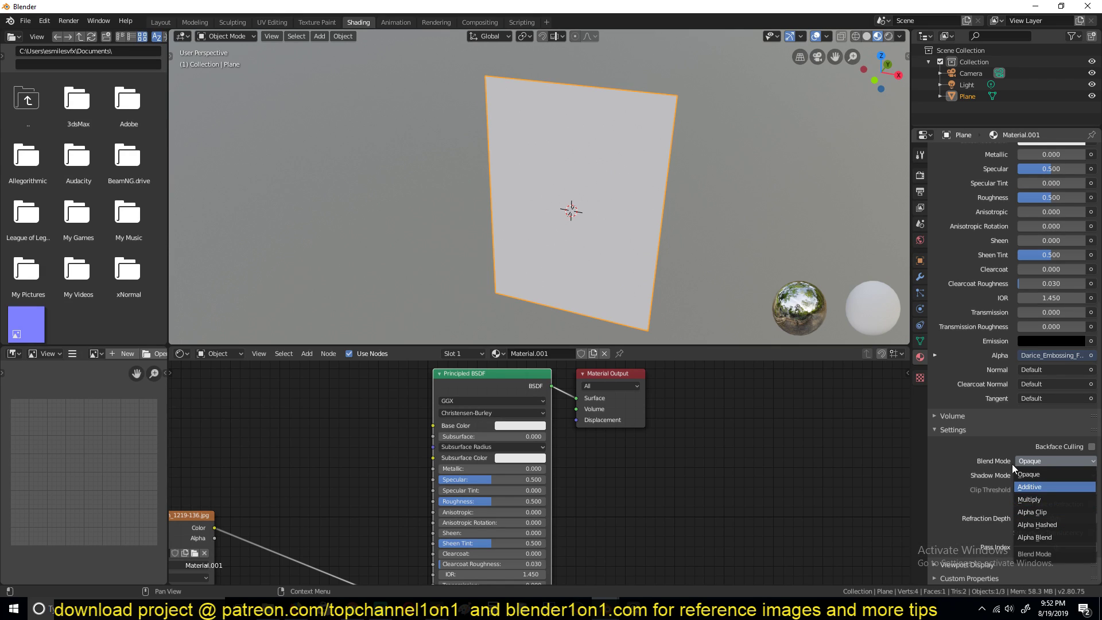
pyautogui.press('Return')
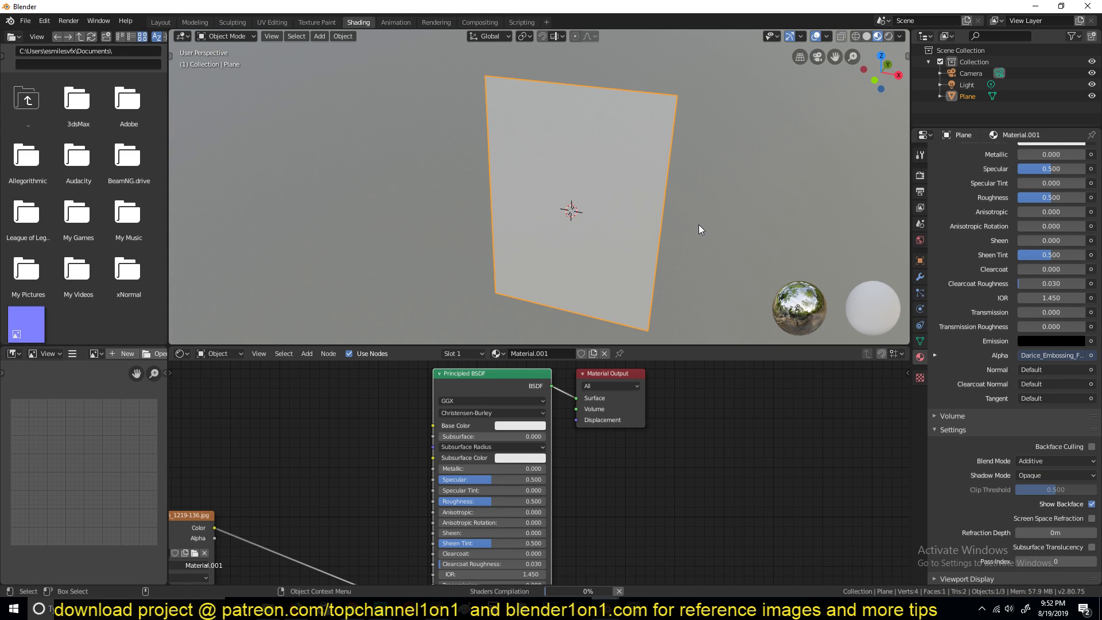
pyautogui.scroll(6, 698, 225)
pyautogui.moveTo(698, 225); pyautogui.dragTo(593, 225, button='middle')
pyautogui.scroll(-4, 714, 212)
pyautogui.hotkey('alt', 'a')
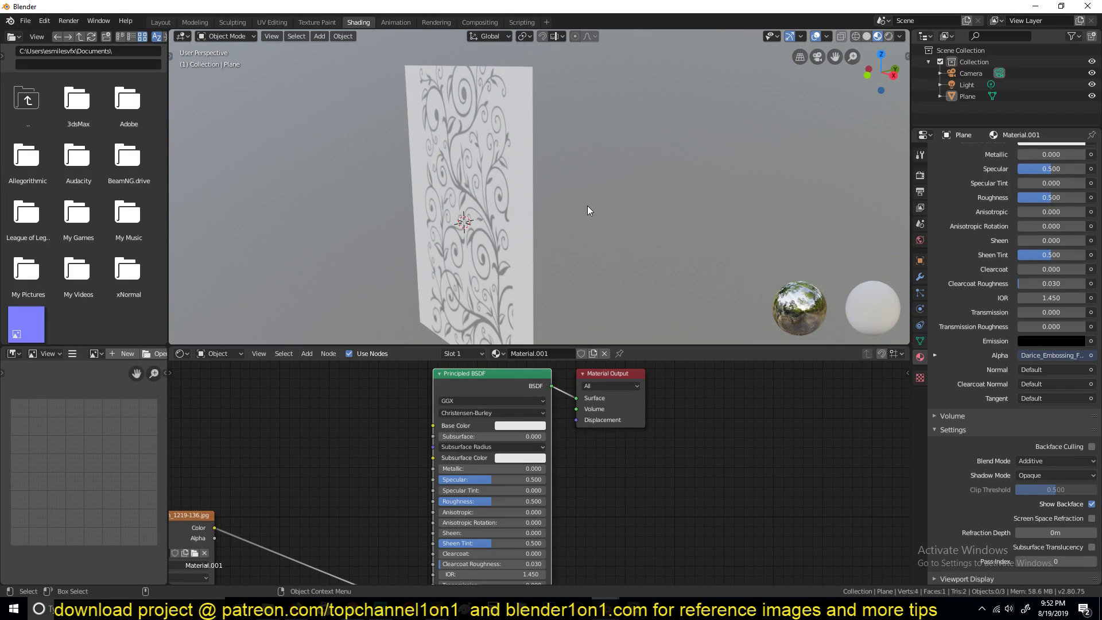
pyautogui.rightClick(587, 205)
pyautogui.hotkey('shift', 'a')
pyautogui.moveTo(622, 140)
pyautogui.click(690, 184)
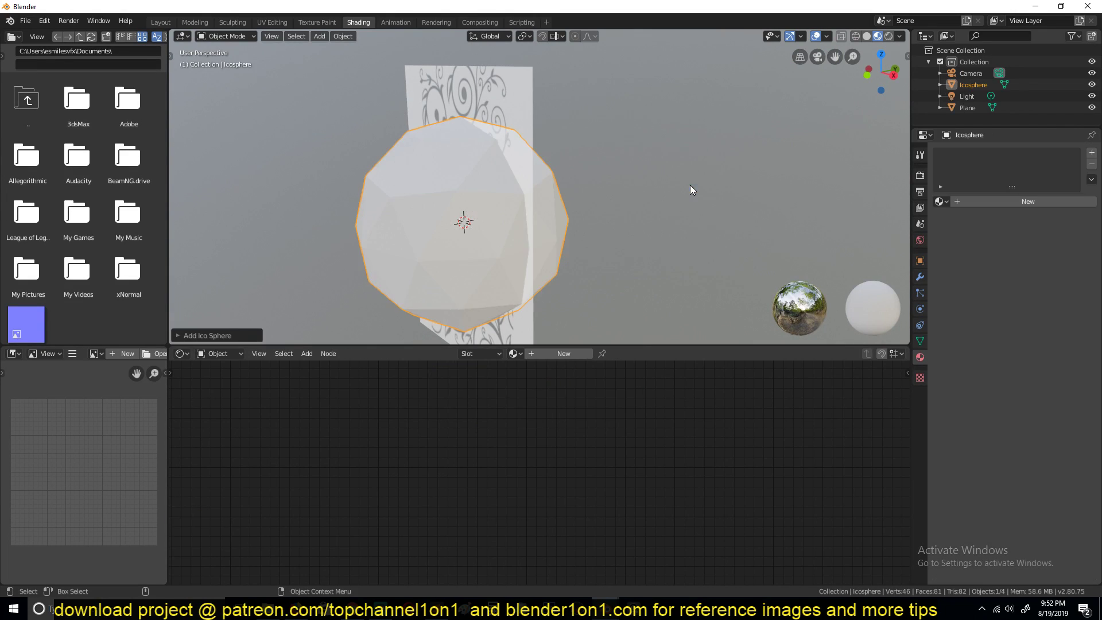
pyautogui.press('s')
pyautogui.click(556, 256)
pyautogui.press('g')
pyautogui.press('y')
pyautogui.click(631, 228)
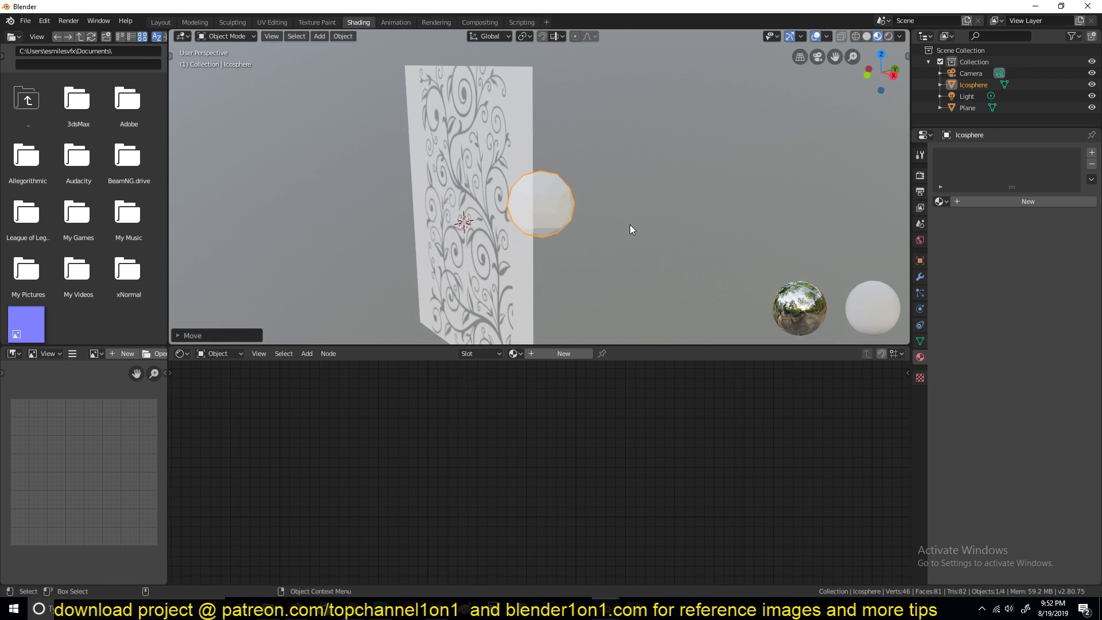
pyautogui.press('Delete')
# Copy the brick wall and column objects from apartment.blend and paste them into the separate plane scene.
pyautogui.moveTo(605, 608)
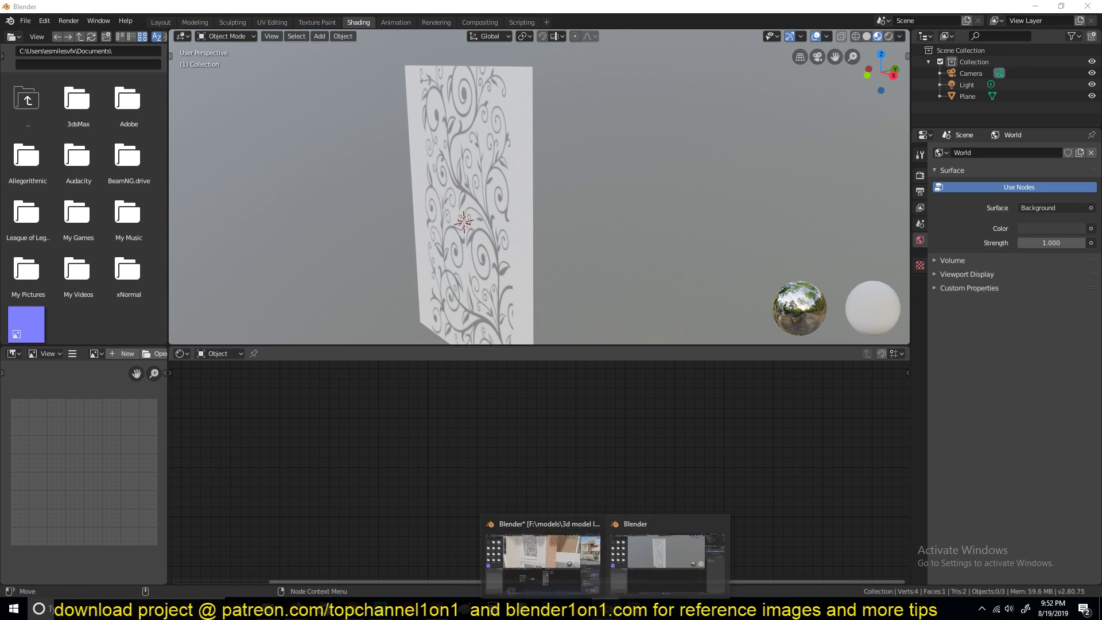
pyautogui.click(574, 554)
pyautogui.moveTo(652, 236); pyautogui.dragTo(614, 99, button='middle')
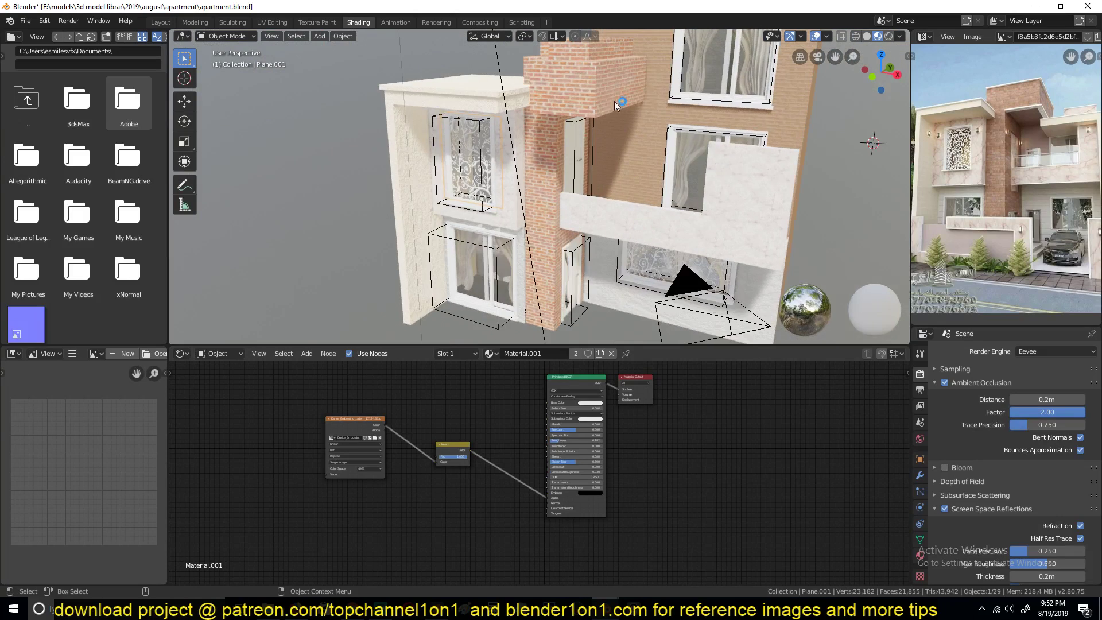
pyautogui.click(614, 99)
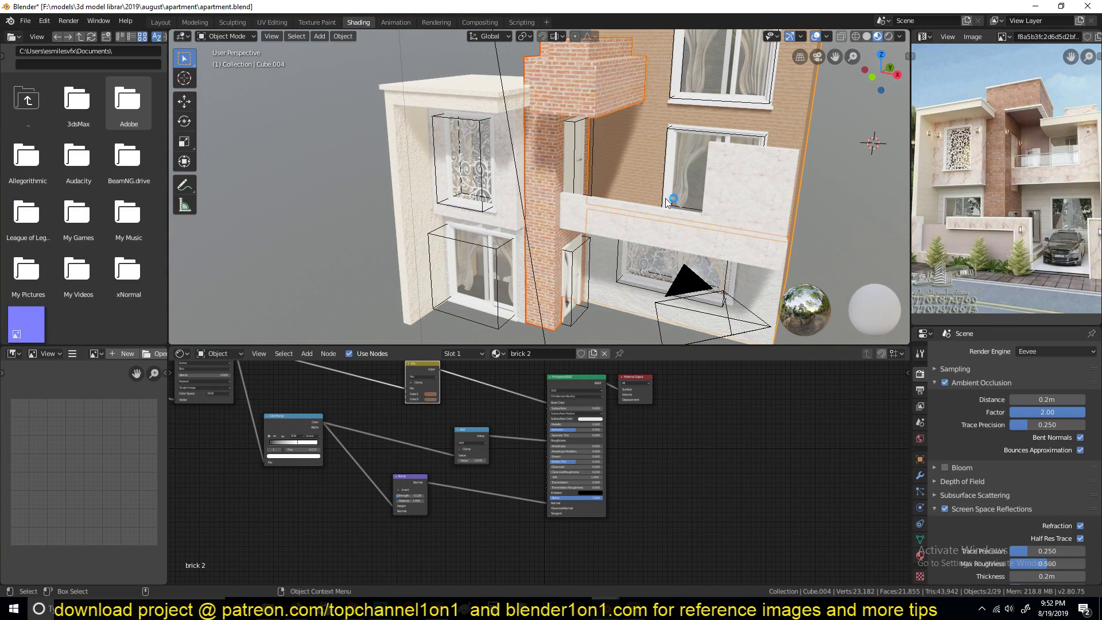
pyautogui.hotkey('ctrl', 'c')
pyautogui.click(633, 609)
pyautogui.click(606, 608)
pyautogui.click(666, 559)
pyautogui.hotkey('ctrl', 'v')
pyautogui.moveTo(730, 144); pyautogui.dragTo(627, 204, button='middle')
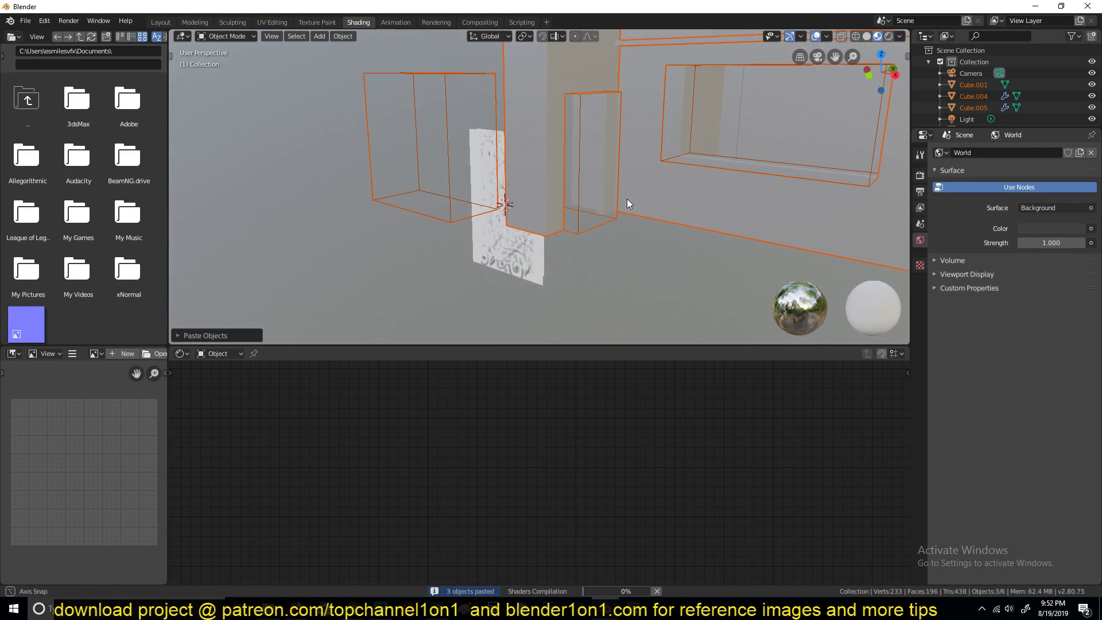
# Move the patterned plane upward and across so it stands in front of the brick column.
pyautogui.click(539, 251)
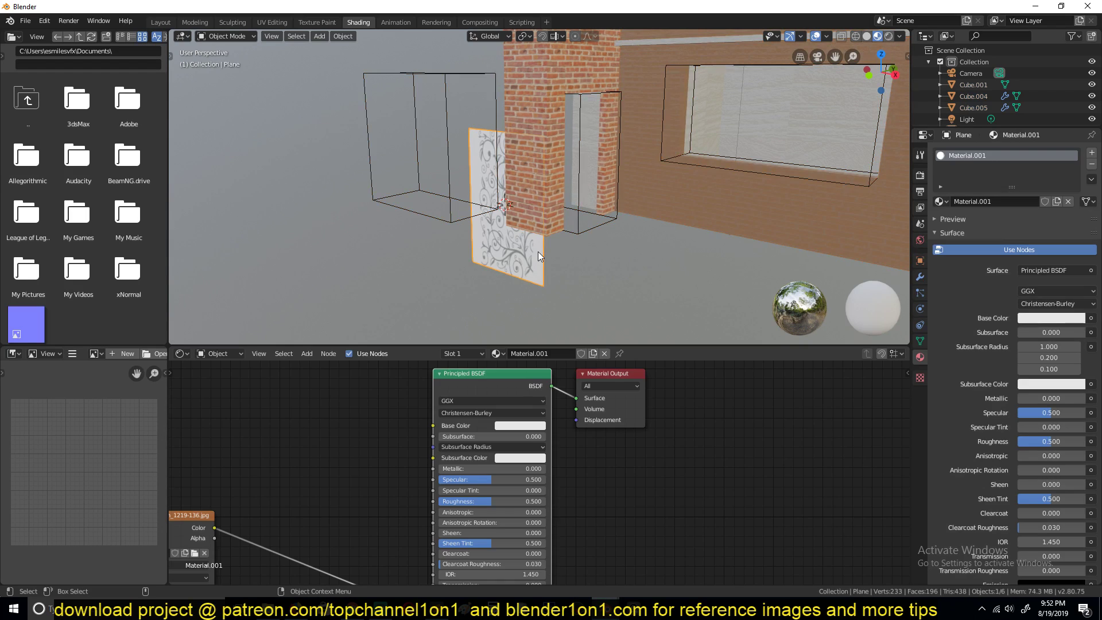
pyautogui.moveTo(538, 251); pyautogui.dragTo(522, 296, button='middle')
pyautogui.press('g')
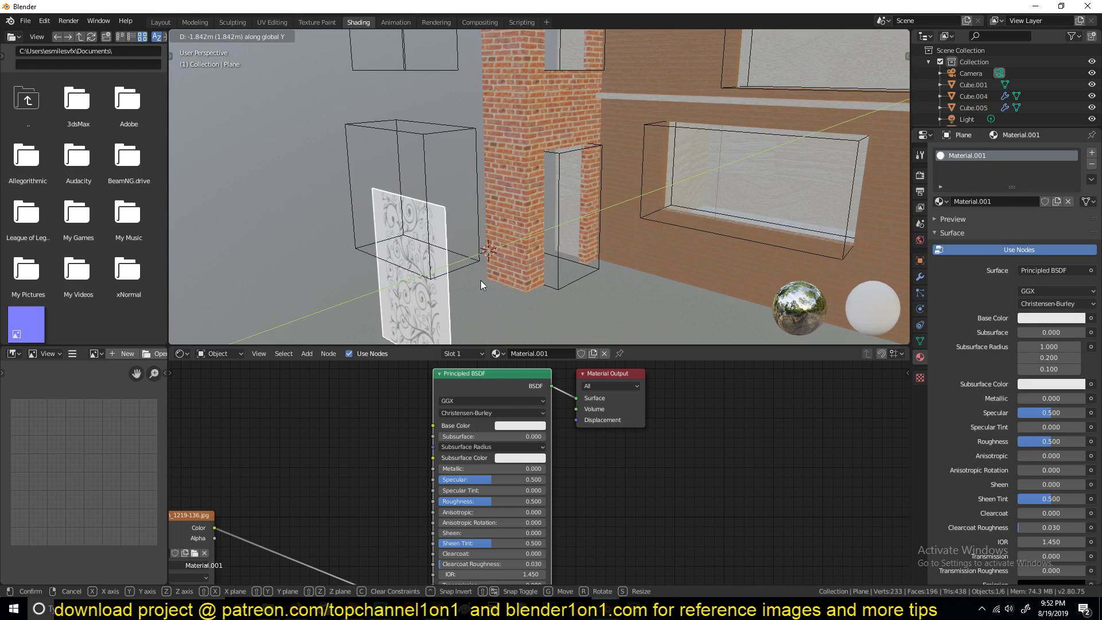
pyautogui.press('y')
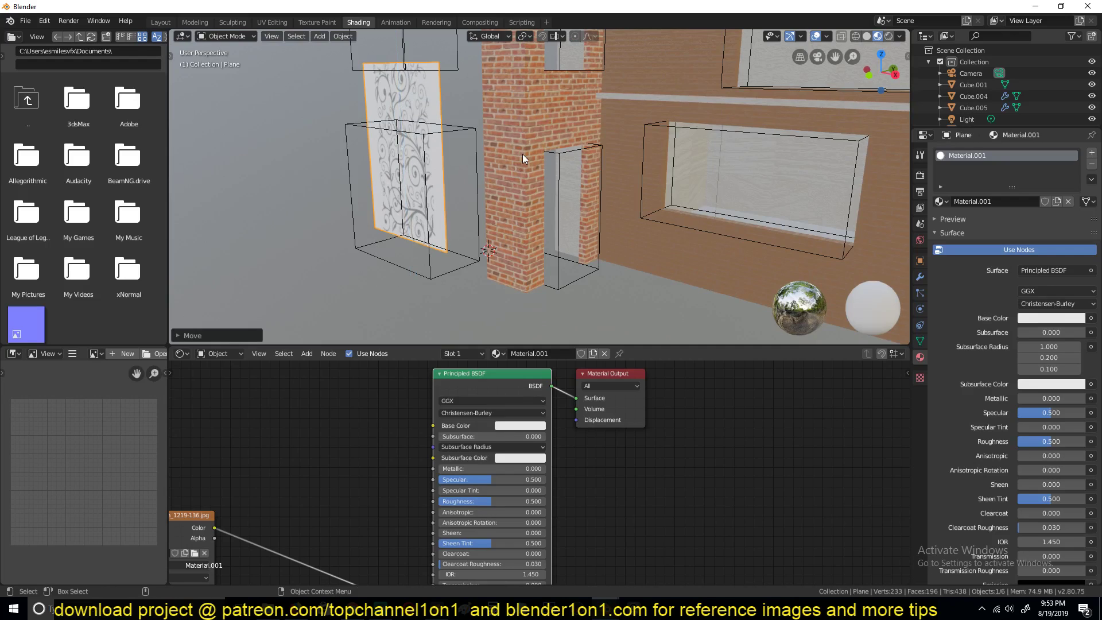
pyautogui.press('x')
pyautogui.click(642, 191)
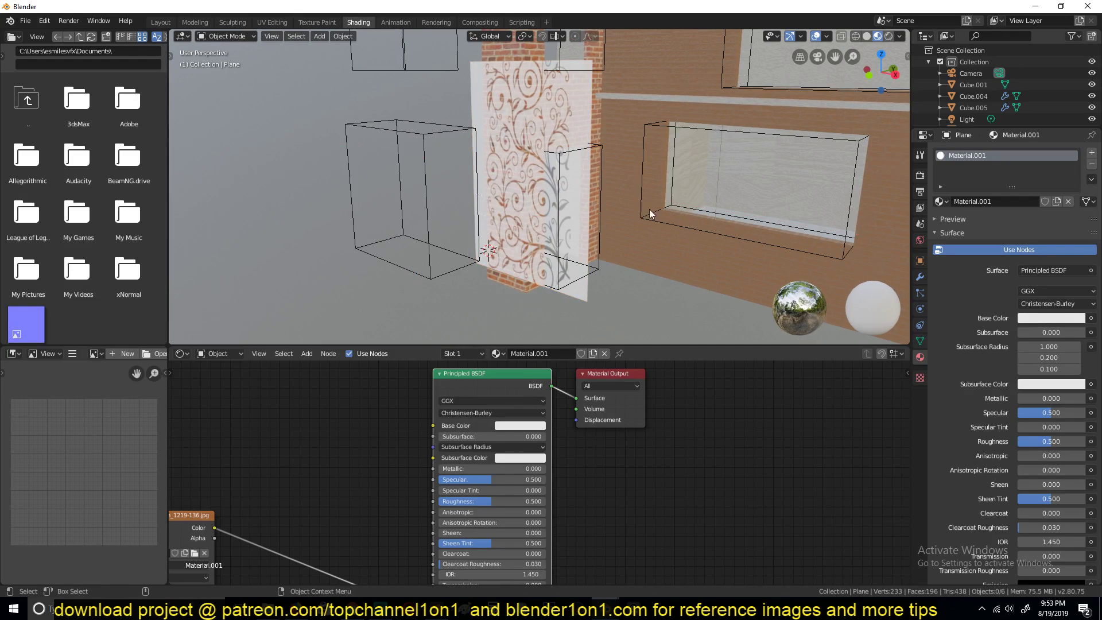
# Insert an Invert node between the pattern texture's Color output and the Principled BSDF's Alpha input.
pyautogui.scroll(3, 652, 213)
pyautogui.scroll(-10, 984, 415)
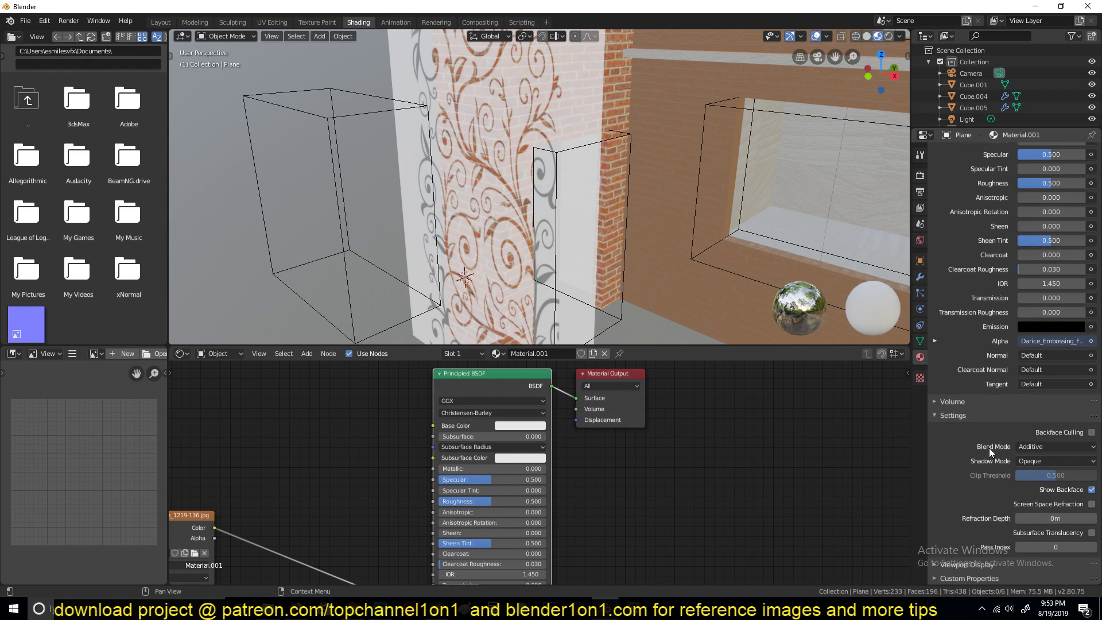
pyautogui.moveTo(594, 204); pyautogui.dragTo(585, 136, button='middle')
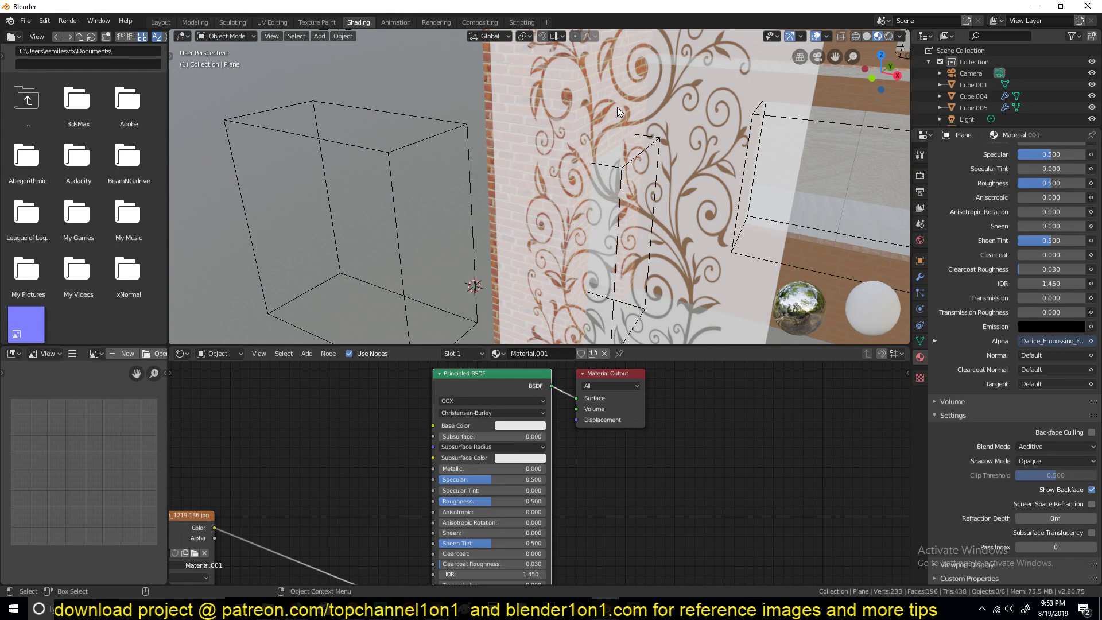
pyautogui.scroll(2, 604, 126)
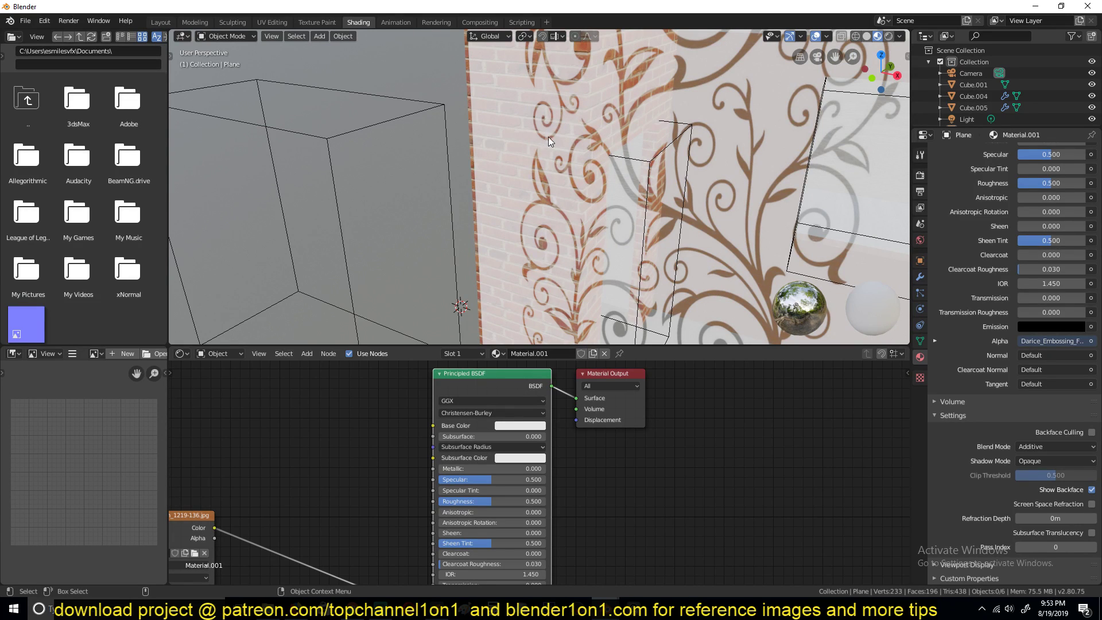
pyautogui.keyDown('shift'); pyautogui.moveTo(514, 123); pyautogui.dragTo(476, 178, button='middle'); pyautogui.keyUp('shift')
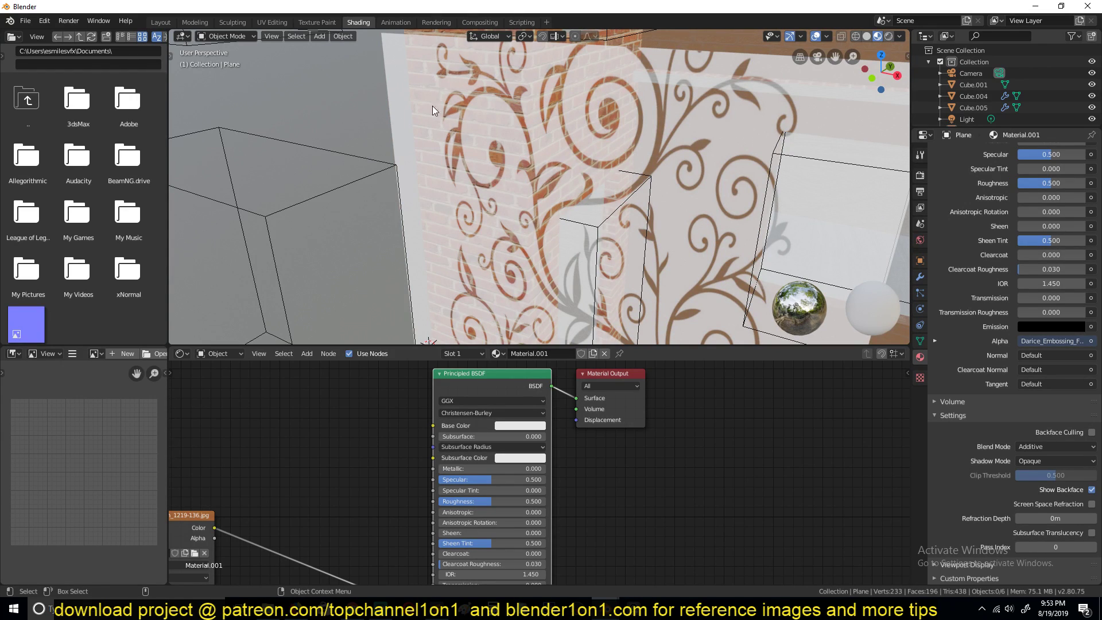
pyautogui.moveTo(413, 519); pyautogui.dragTo(525, 395, button='middle')
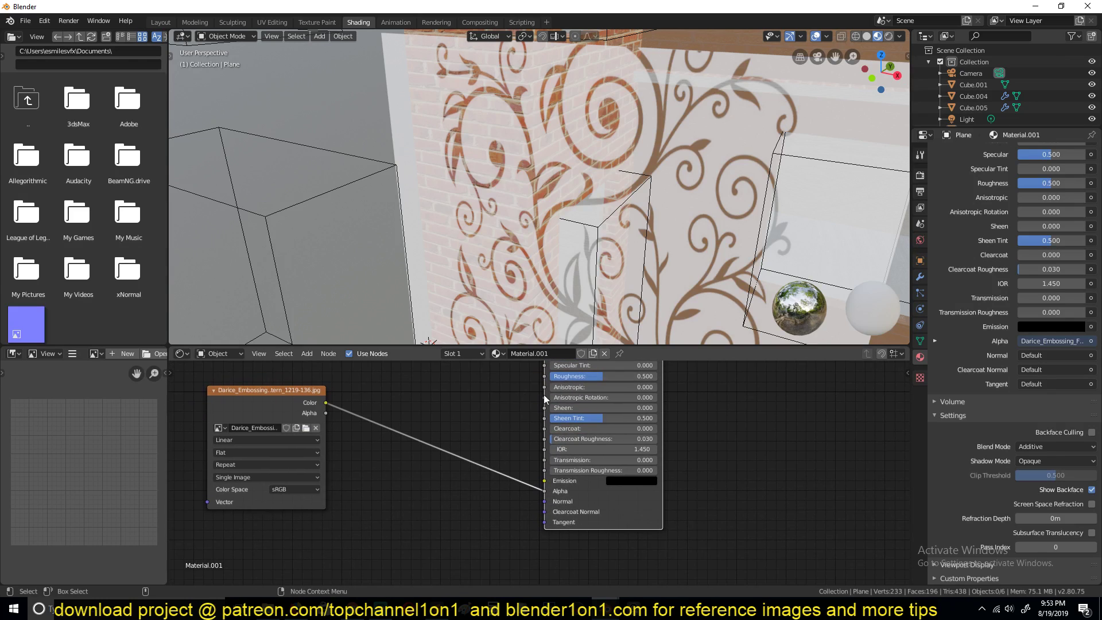
pyautogui.hotkey('shift', 'a')
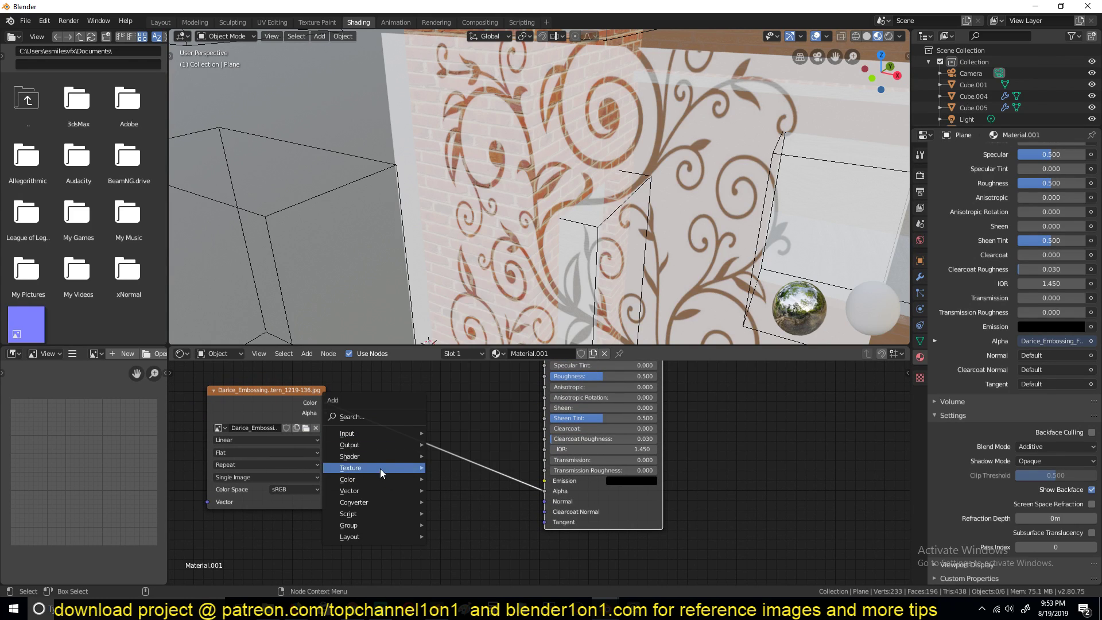
pyautogui.moveTo(367, 448)
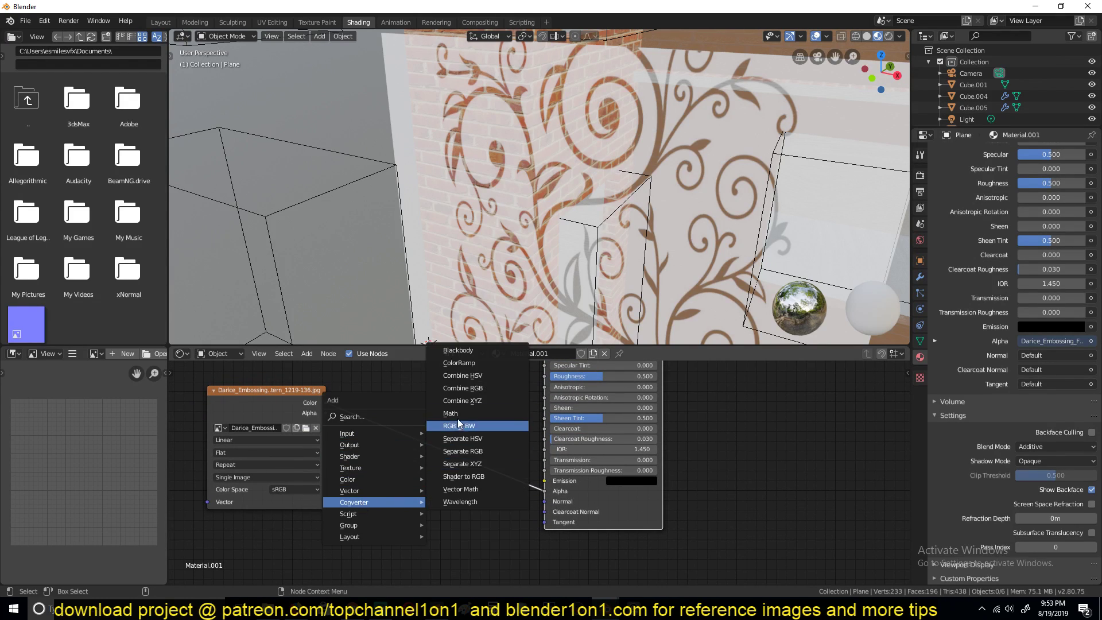
pyautogui.moveTo(360, 479)
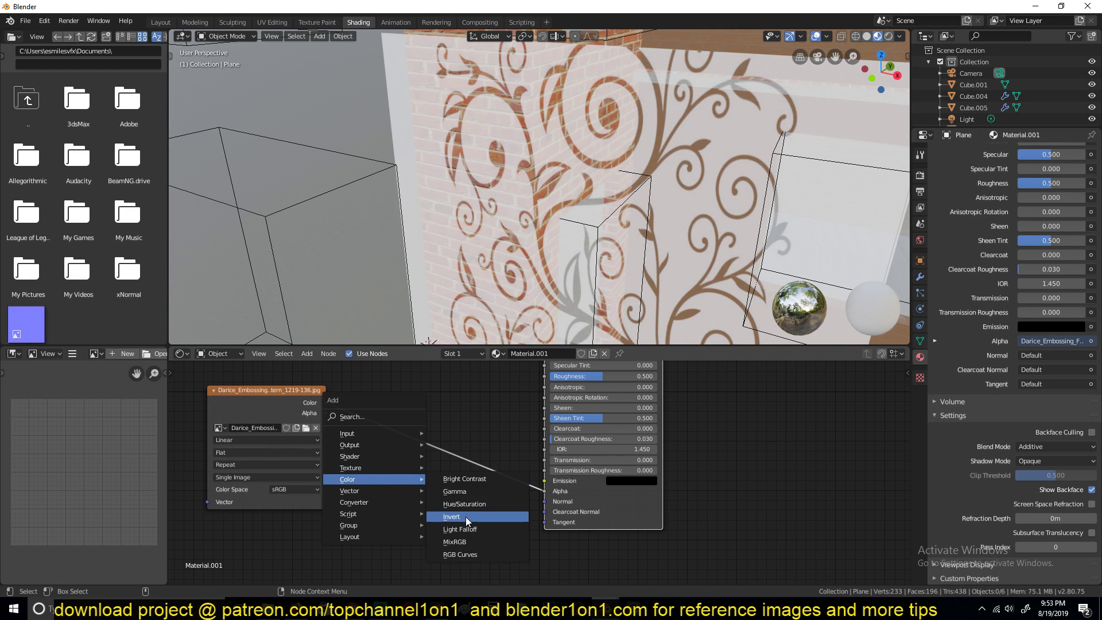
pyautogui.click(466, 517)
pyautogui.click(398, 428)
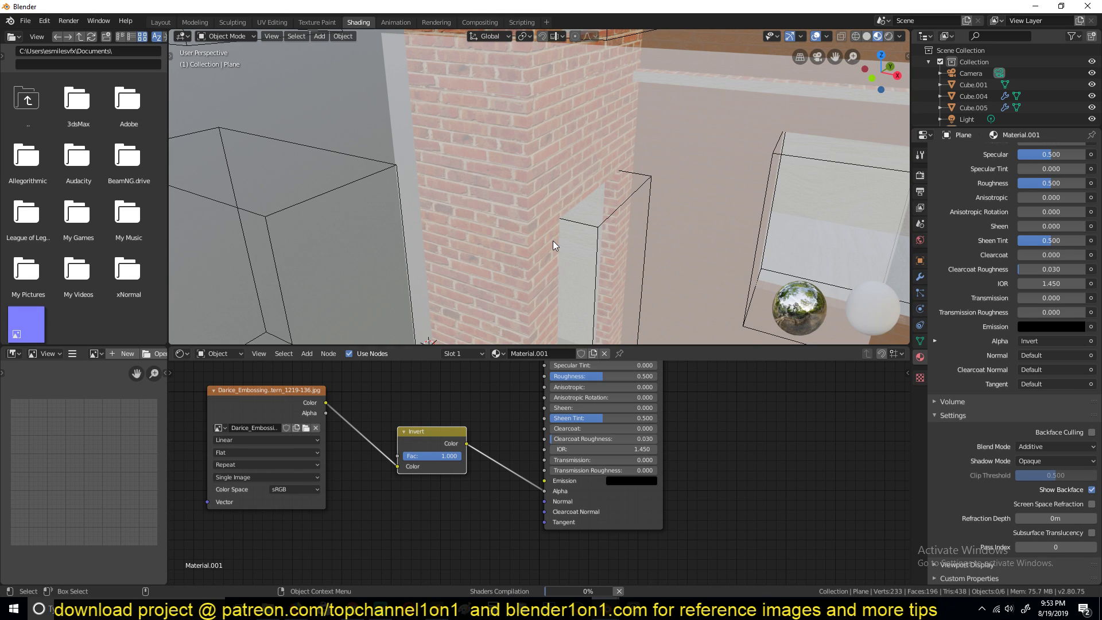
# Examine the inverted pattern against the brick column and wall from several angles and distances.
pyautogui.moveTo(570, 250); pyautogui.dragTo(573, 209, button='middle')
pyautogui.scroll(4, 573, 208)
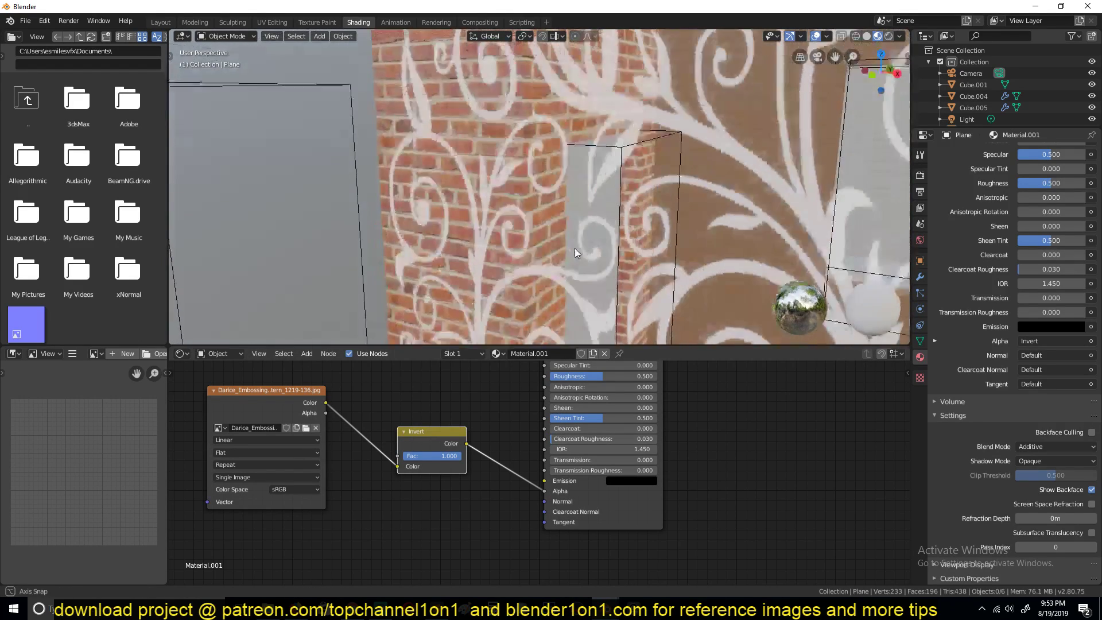
pyautogui.moveTo(575, 249); pyautogui.dragTo(575, 252, button='middle')
pyautogui.moveTo(663, 178)
pyautogui.mouseDown(button='middle')
pyautogui.moveTo(640, 196)
pyautogui.moveTo(653, 174)
pyautogui.mouseUp(button='middle')
pyautogui.scroll(-3, 652, 180)
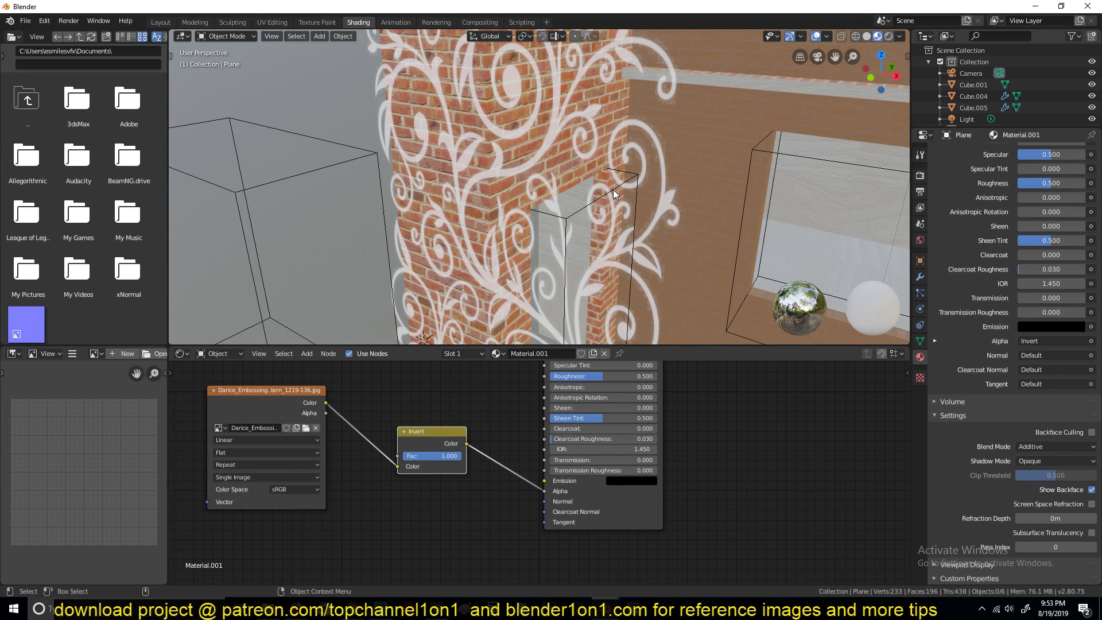
pyautogui.moveTo(612, 189); pyautogui.dragTo(581, 140, button='middle')
pyautogui.moveTo(466, 88); pyautogui.dragTo(486, 104, button='middle')
pyautogui.moveTo(598, 129); pyautogui.dragTo(590, 119, button='middle')
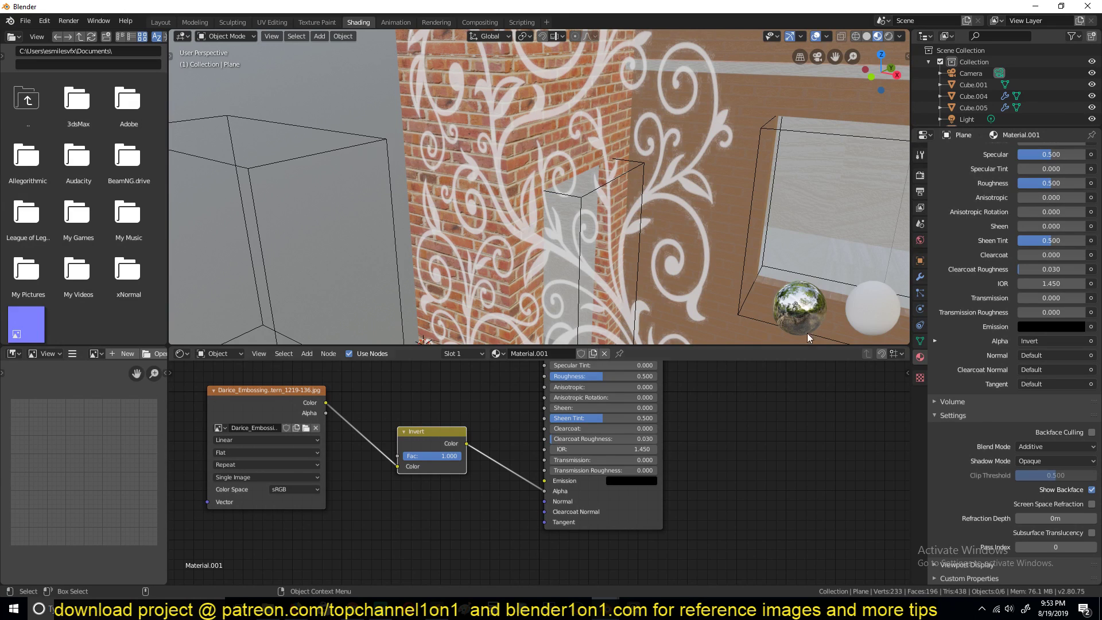
# Set the material's Blend Mode to Alpha Clip and inspect the pattern's edges up close and from afar.
pyautogui.moveTo(851, 442); pyautogui.dragTo(835, 490, button='middle')
pyautogui.click(1052, 446)
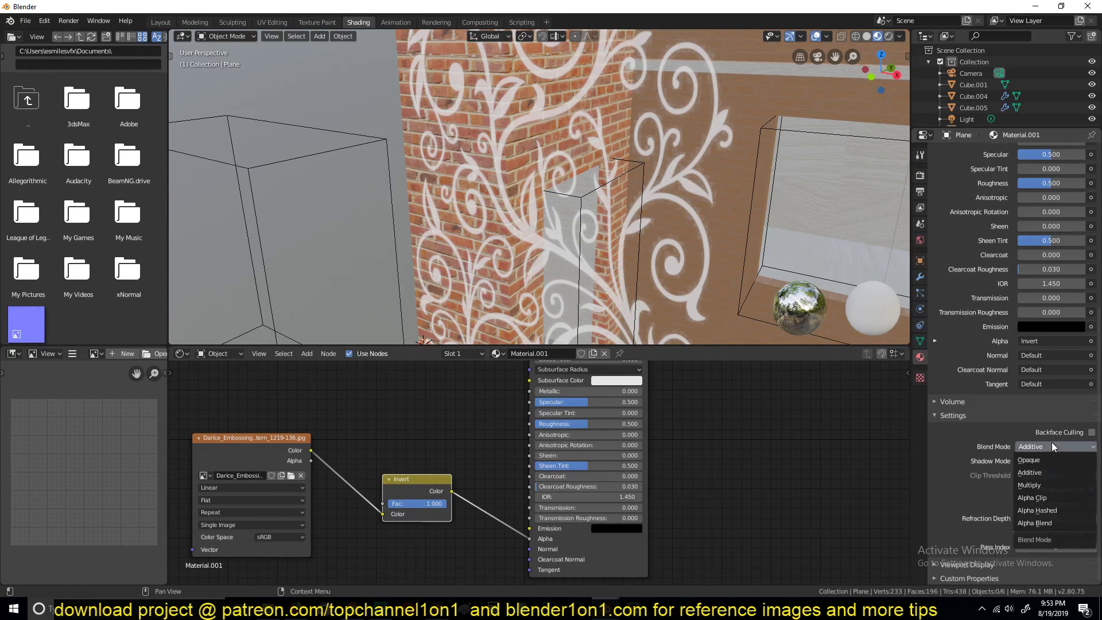
pyautogui.click(1036, 499)
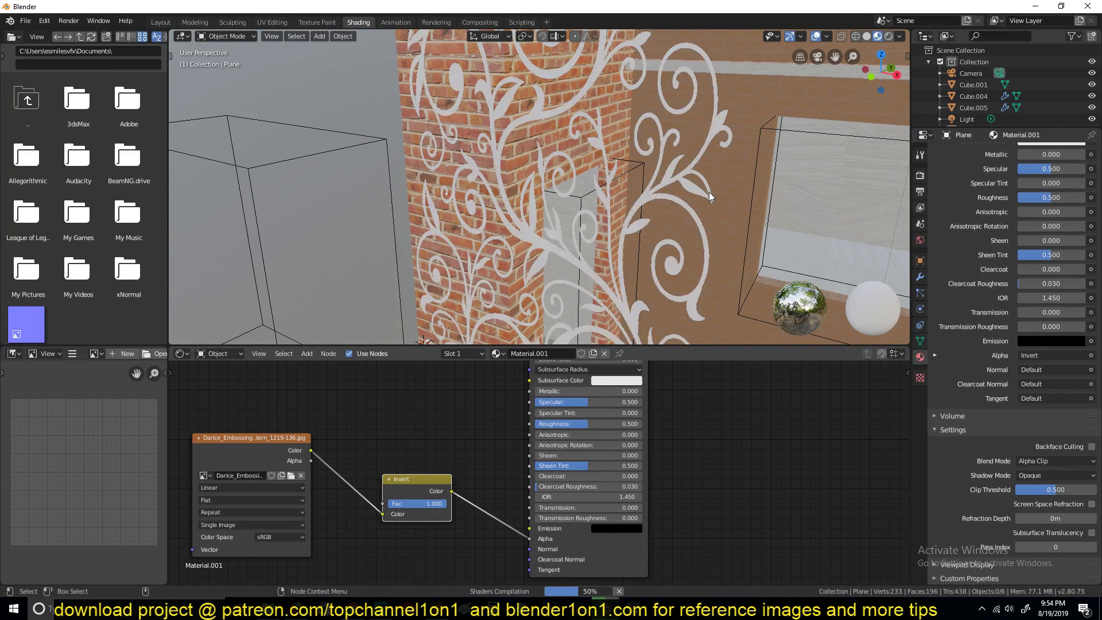
pyautogui.scroll(-4, 709, 192)
pyautogui.scroll(6, 708, 192)
pyautogui.scroll(-5, 709, 192)
pyautogui.scroll(5, 709, 192)
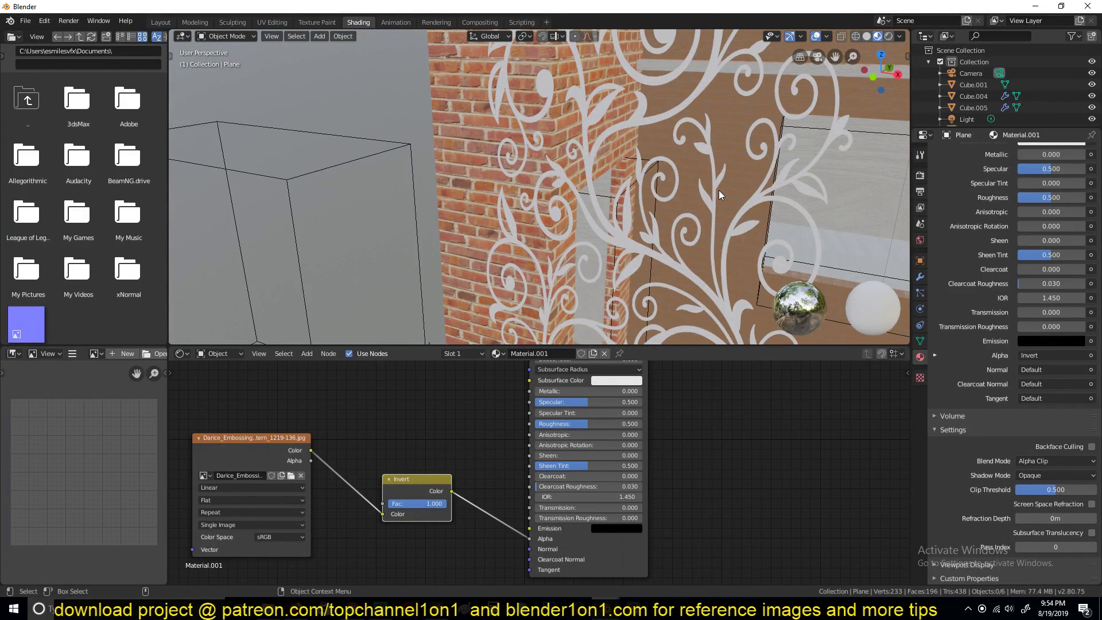
pyautogui.click(1038, 460)
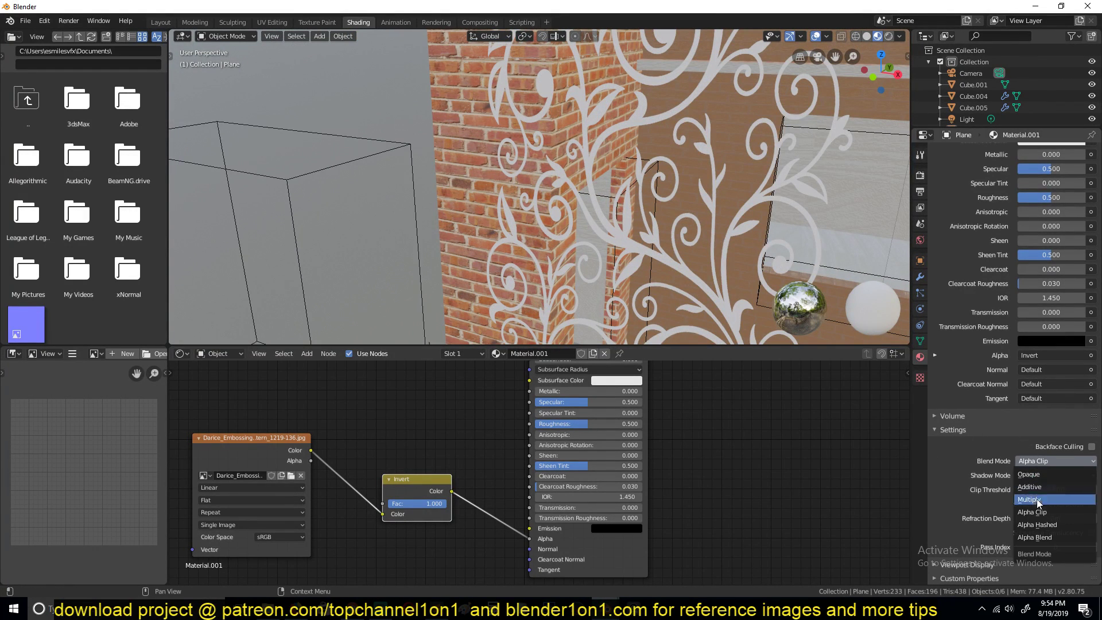
pyautogui.scroll(-5, 652, 167)
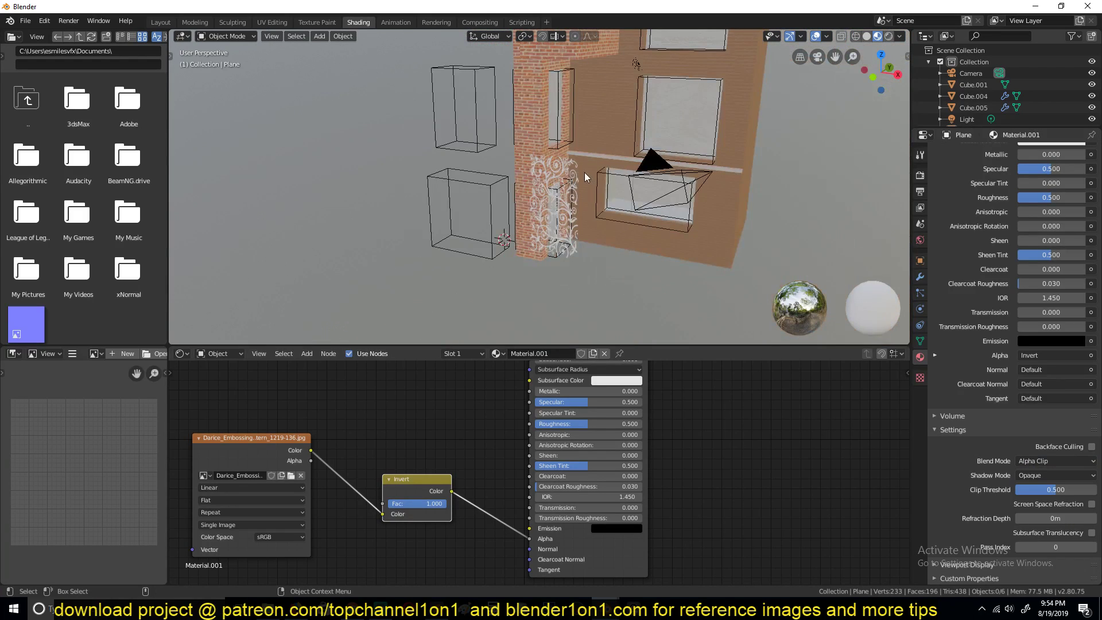
# Duplicate the patterned plane, place the copy in front of the adjacent window, and give it its own copy of the material.
pyautogui.click(585, 168)
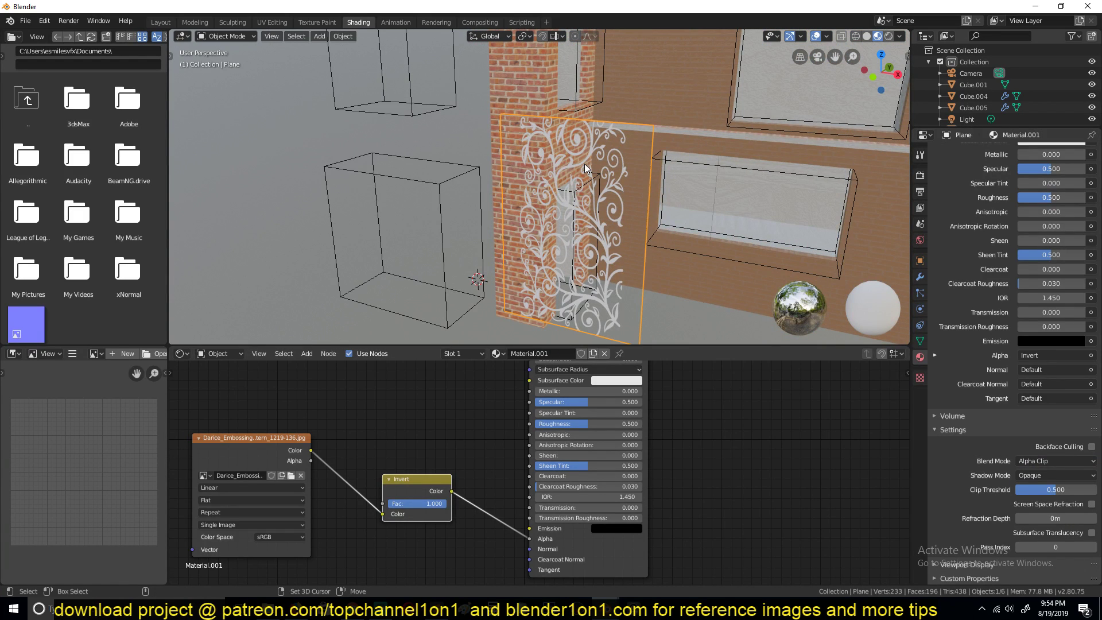
pyautogui.hotkey('shift', 'd')
pyautogui.click(740, 232)
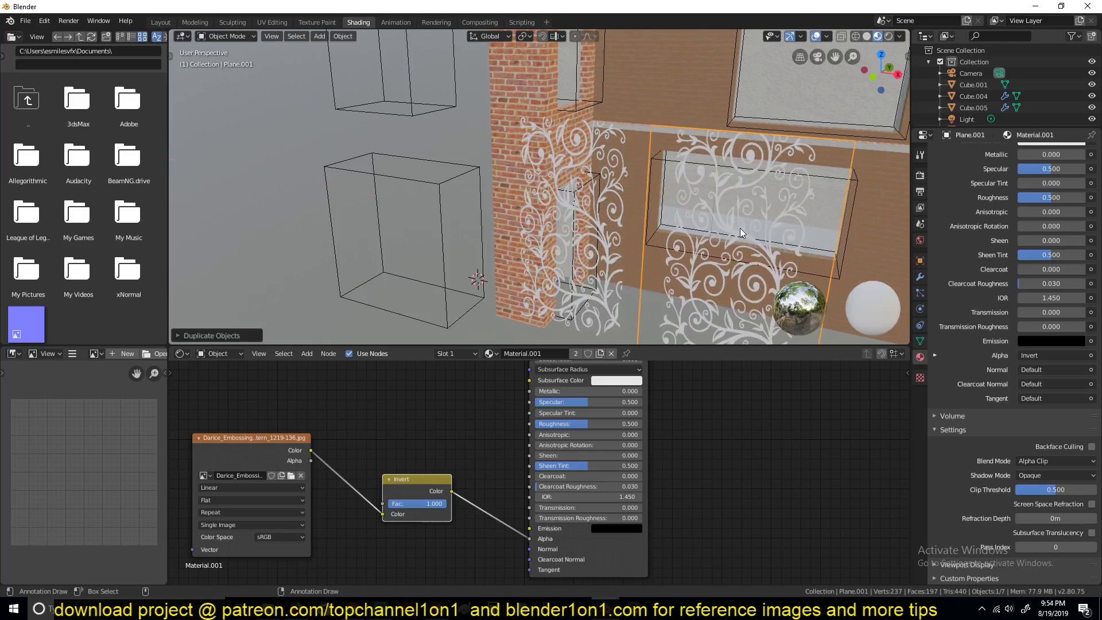
pyautogui.click(575, 354)
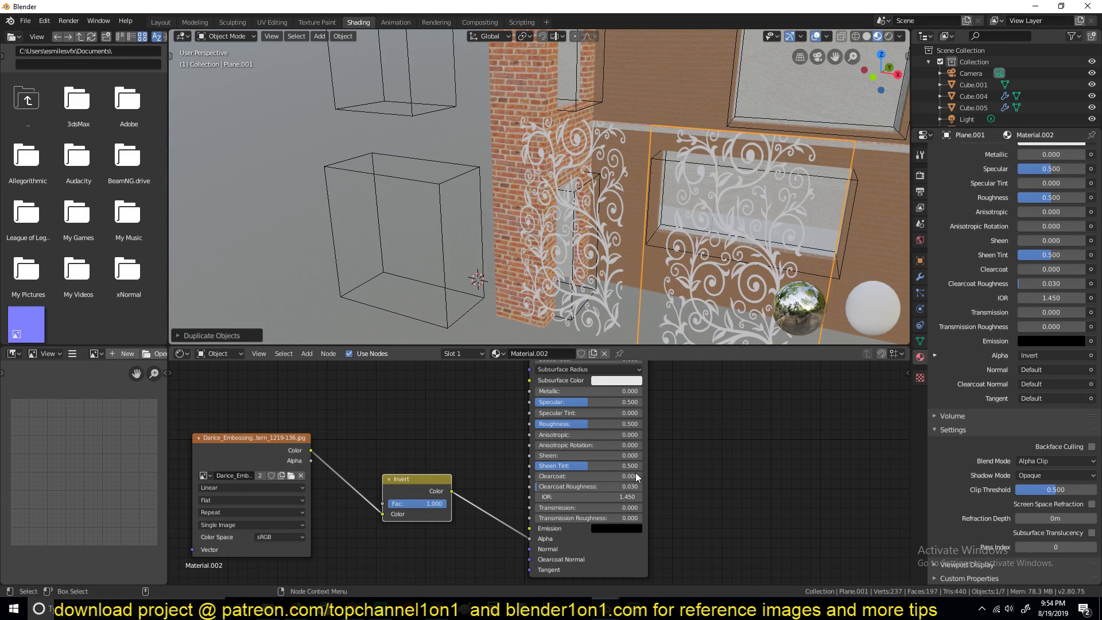
# Set the duplicated plane's material Blend Mode to Additive and compare its pattern with the original up close.
pyautogui.click(1070, 461)
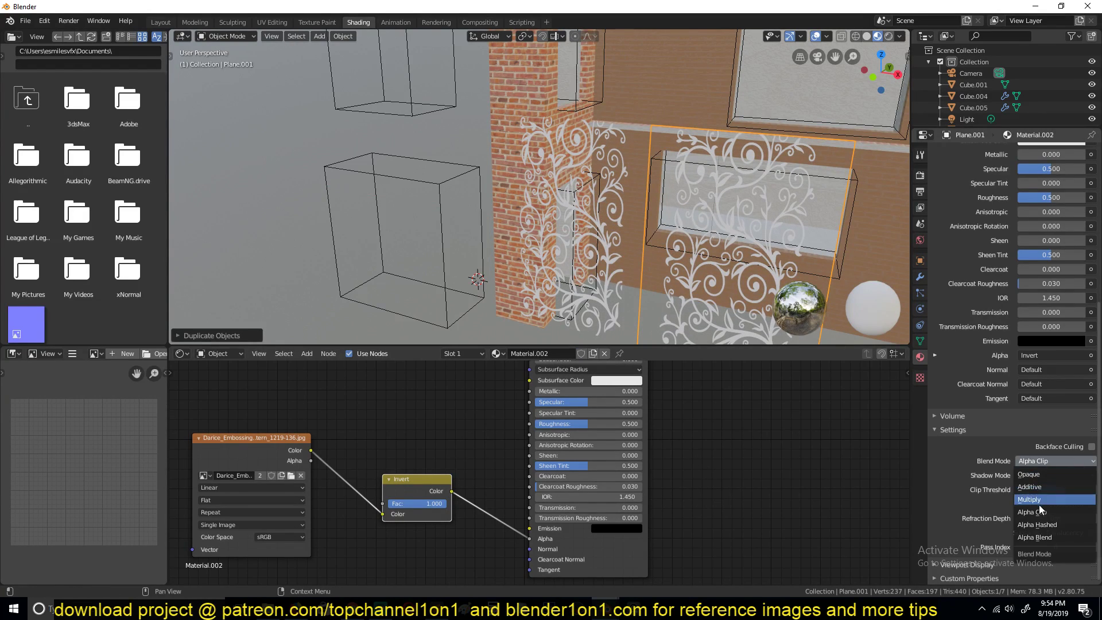
pyautogui.click(1042, 487)
pyautogui.hotkey('alt', 'a')
pyautogui.moveTo(764, 228); pyautogui.dragTo(656, 133, button='middle')
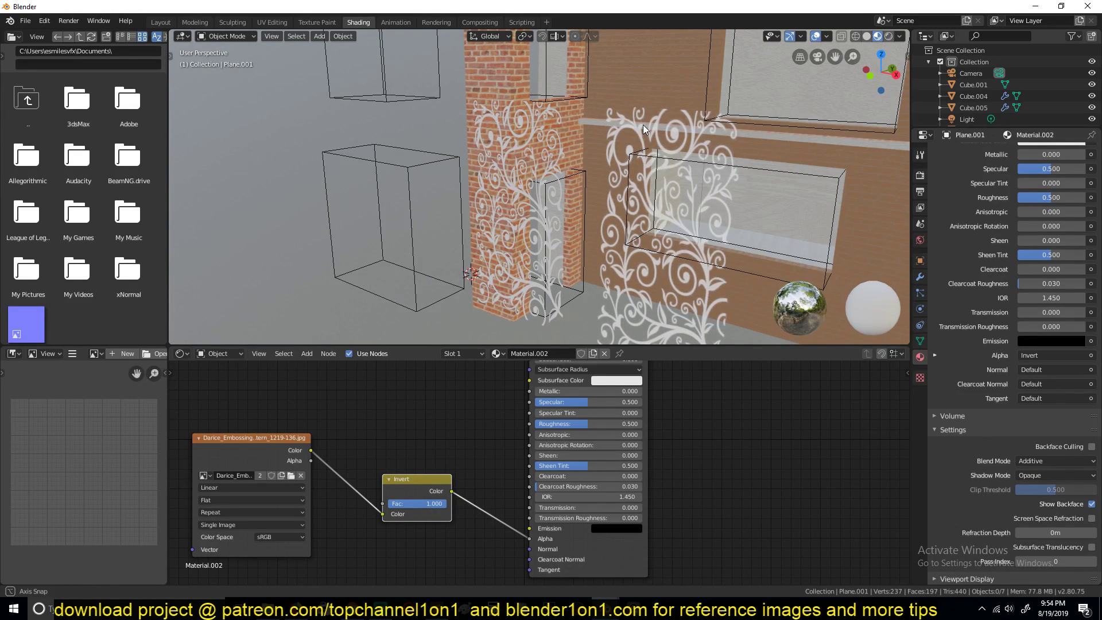
pyautogui.scroll(5, 643, 125)
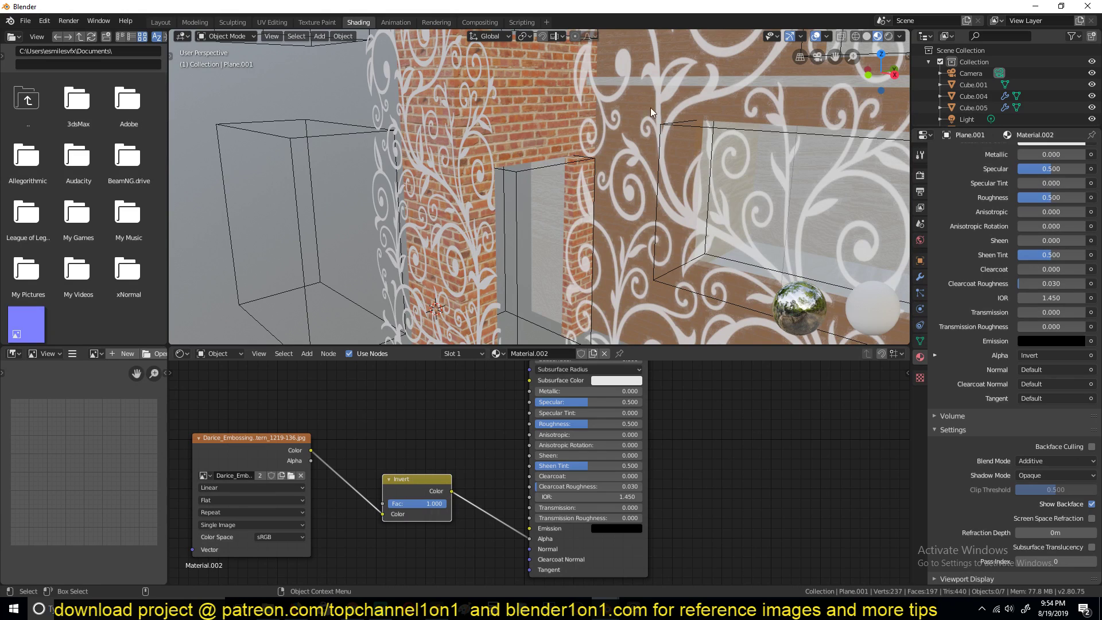
pyautogui.scroll(3, 631, 111)
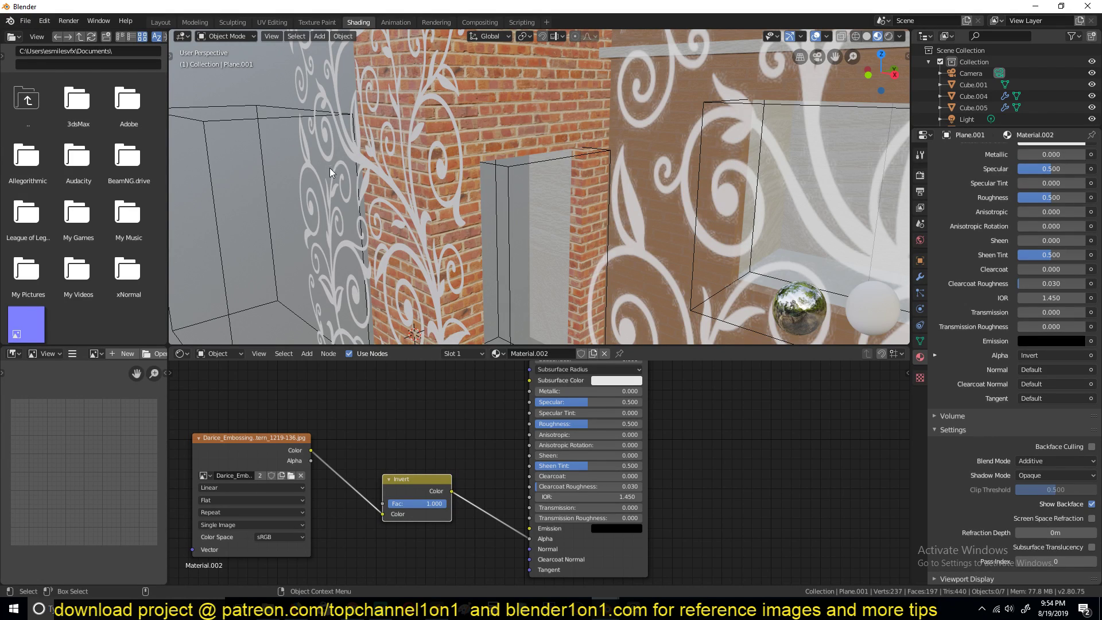
pyautogui.click(785, 175)
pyautogui.press('x')
pyautogui.click(785, 174)
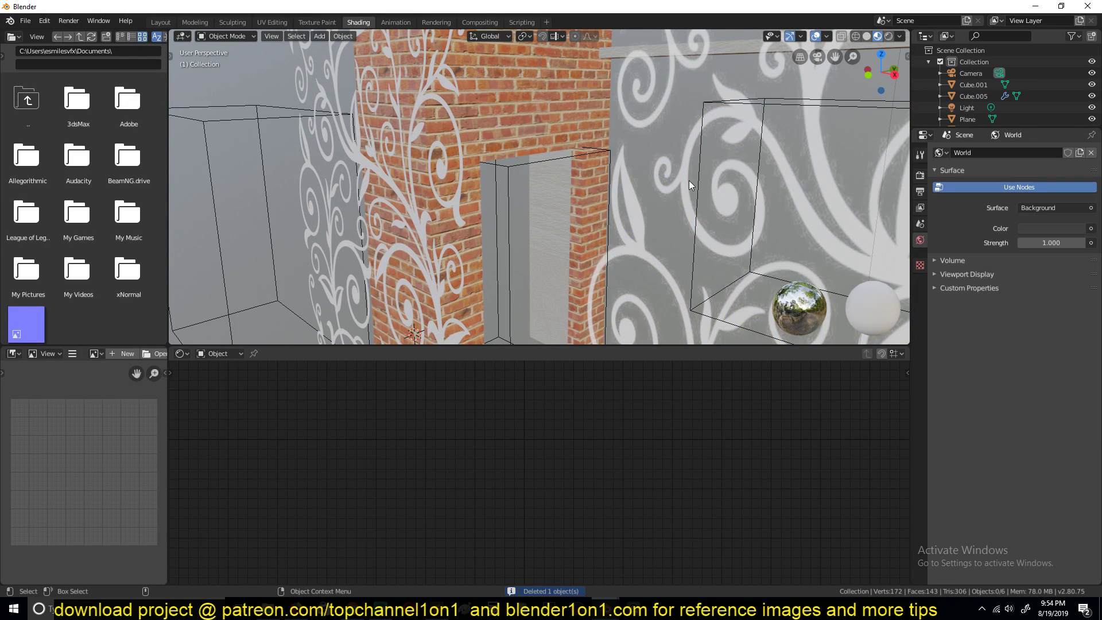
pyautogui.hotkey('ctrl', 'z')
# Disconnect the Invert node from the Principled BSDF's Alpha input in the duplicated plane's material.
pyautogui.moveTo(615, 174); pyautogui.dragTo(688, 197, button='middle')
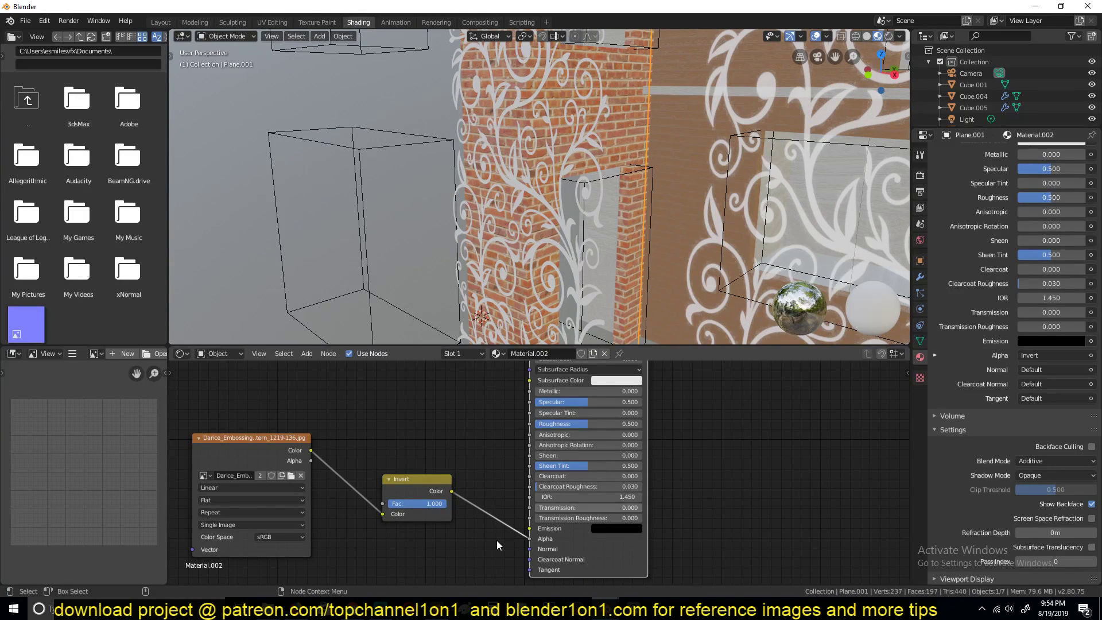
pyautogui.moveTo(528, 539); pyautogui.dragTo(502, 536)
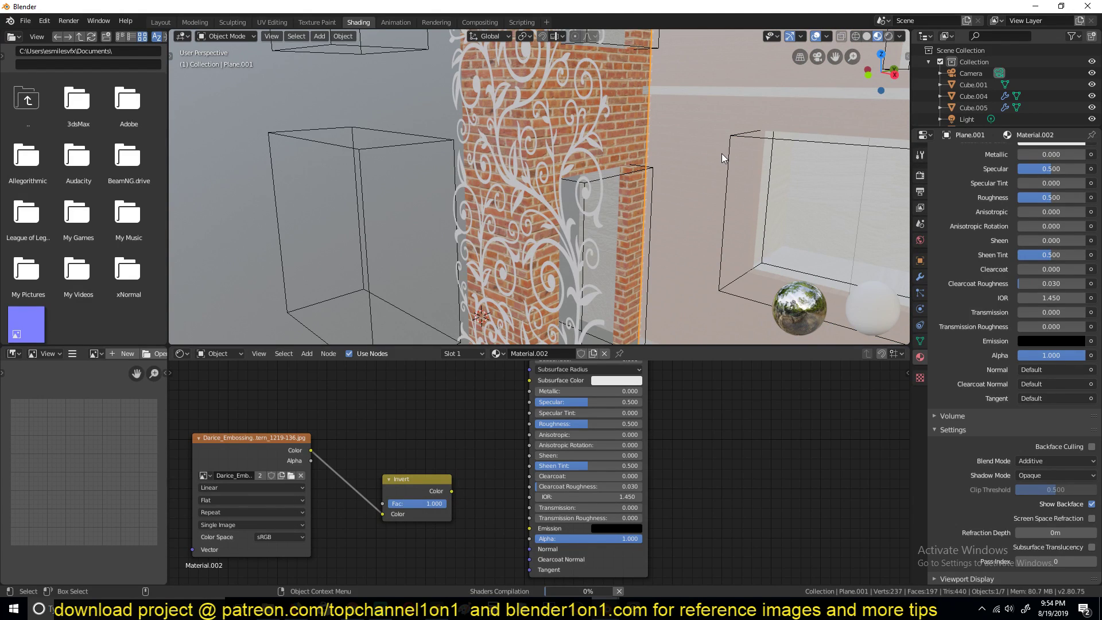
pyautogui.scroll(-3, 721, 153)
# Disconnect the Invert node from Alpha in the original plane's material and lower the Alpha value to 0.241.
pyautogui.click(543, 164)
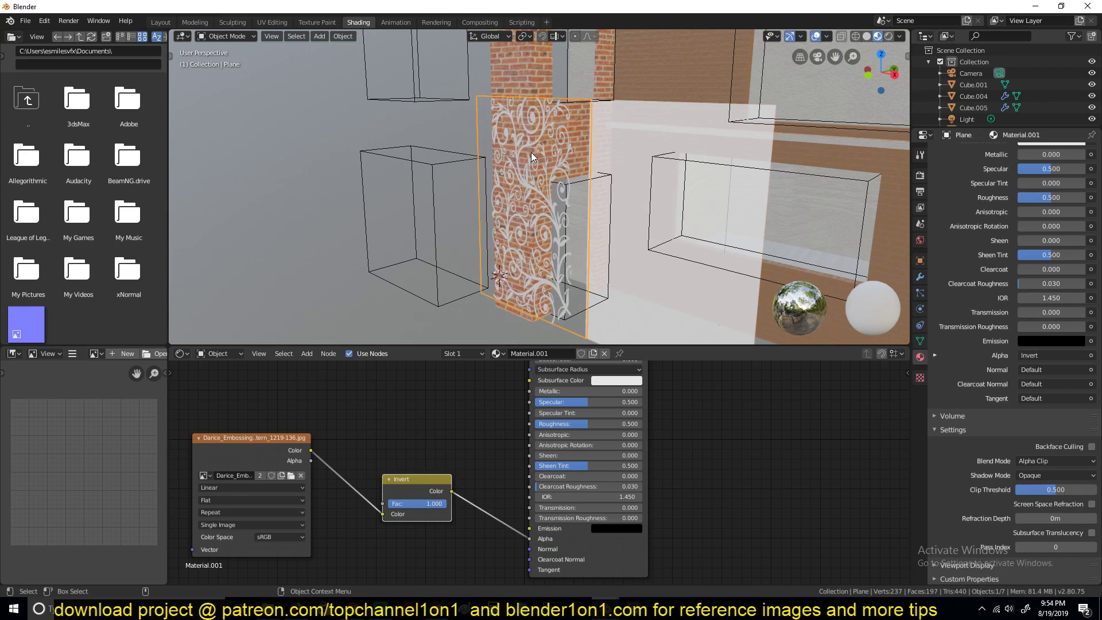
pyautogui.moveTo(529, 538); pyautogui.dragTo(502, 541)
pyautogui.scroll(4, 539, 236)
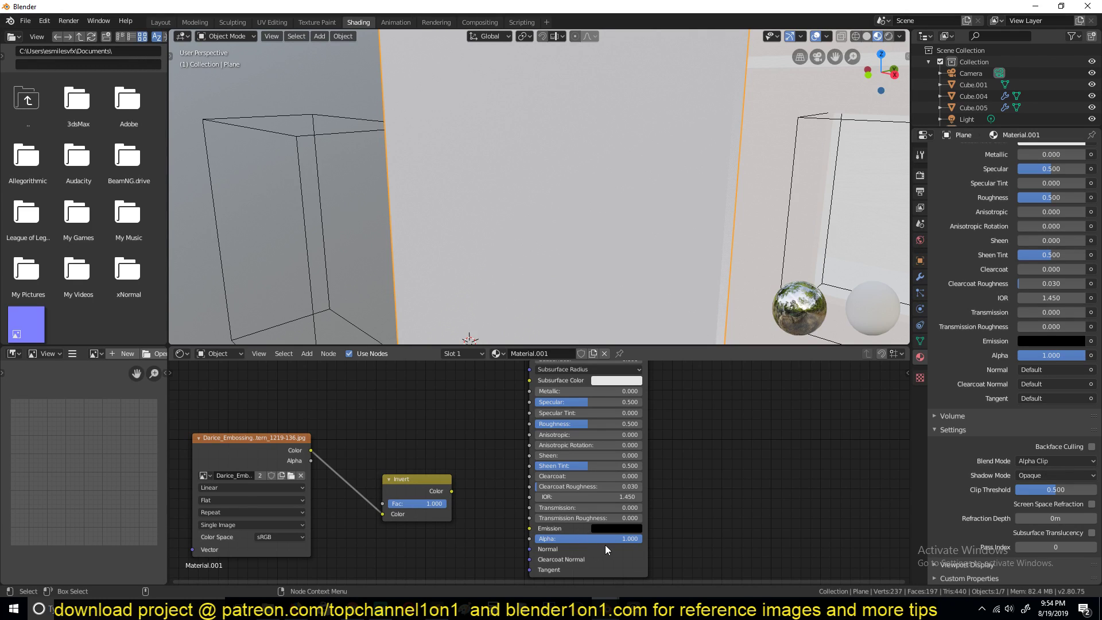
pyautogui.moveTo(623, 539); pyautogui.dragTo(561, 542)
# Add a Gradient Texture node to the original plane's material and preview its output on the plane.
pyautogui.moveTo(335, 408); pyautogui.dragTo(464, 420, button='middle')
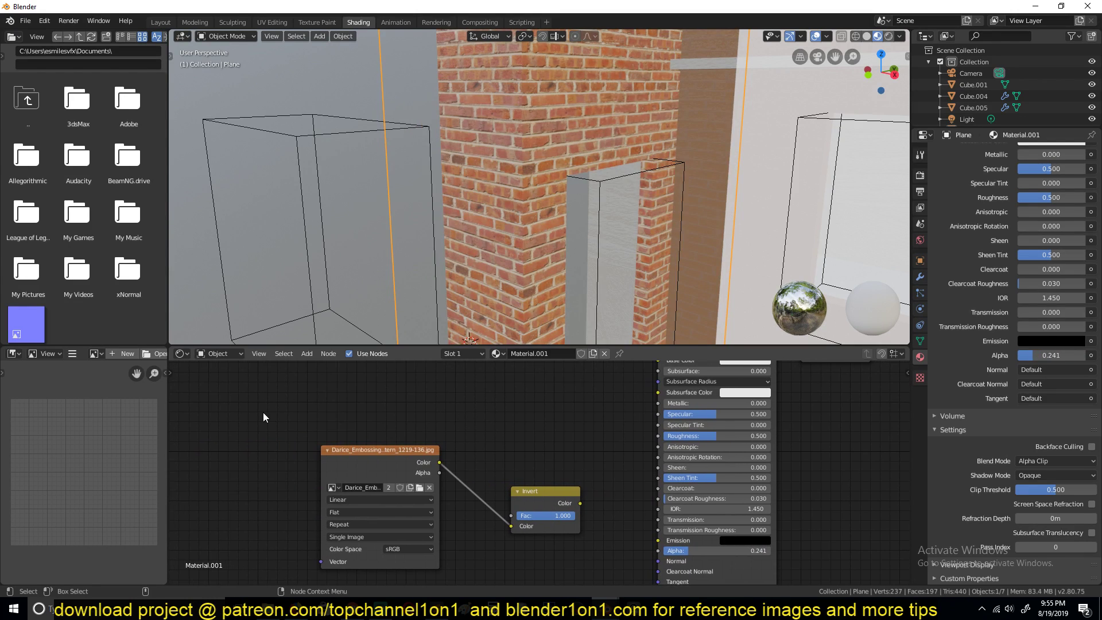
pyautogui.hotkey('shift', 'a')
pyautogui.moveTo(225, 401)
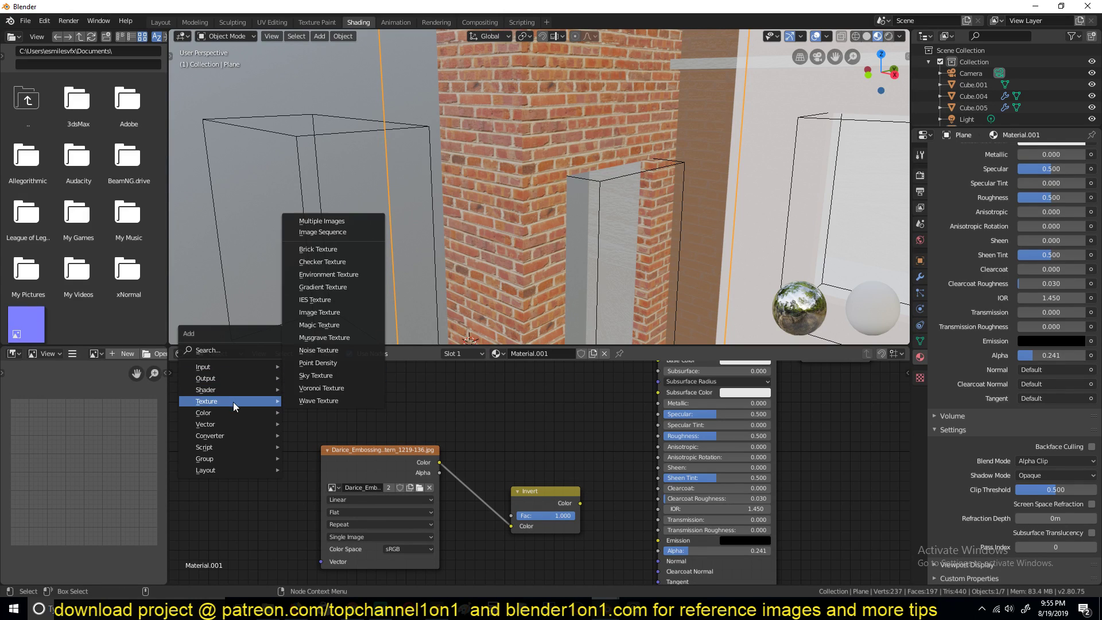
pyautogui.click(341, 287)
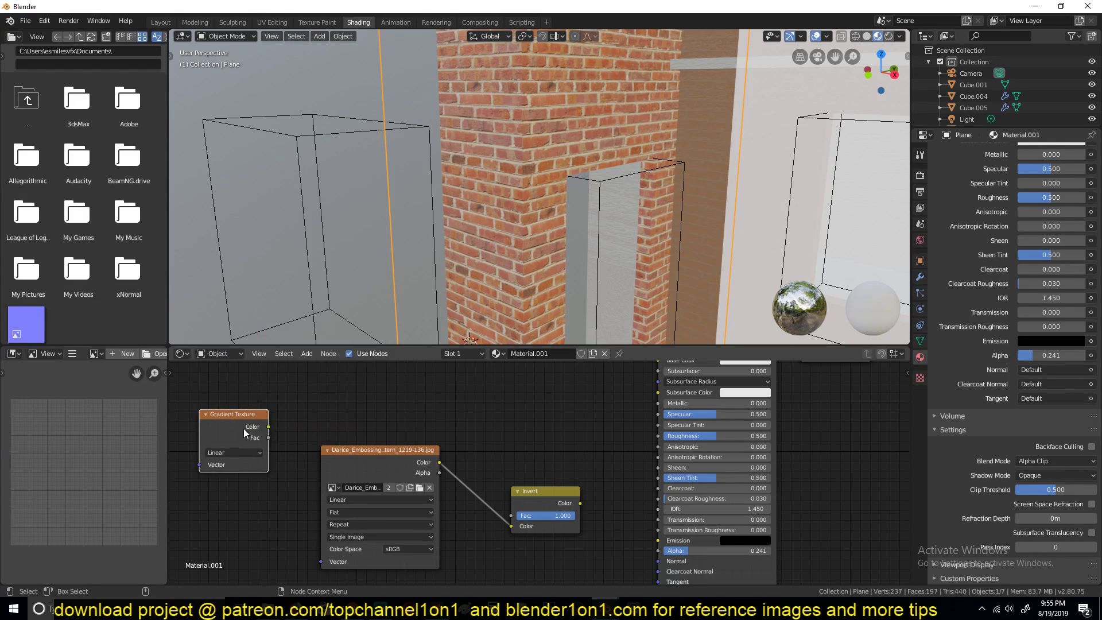
pyautogui.click(233, 422)
pyautogui.keyDown('ctrl'); pyautogui.keyDown('shift'); pyautogui.click(229, 420); pyautogui.keyUp('shift'); pyautogui.keyUp('ctrl')
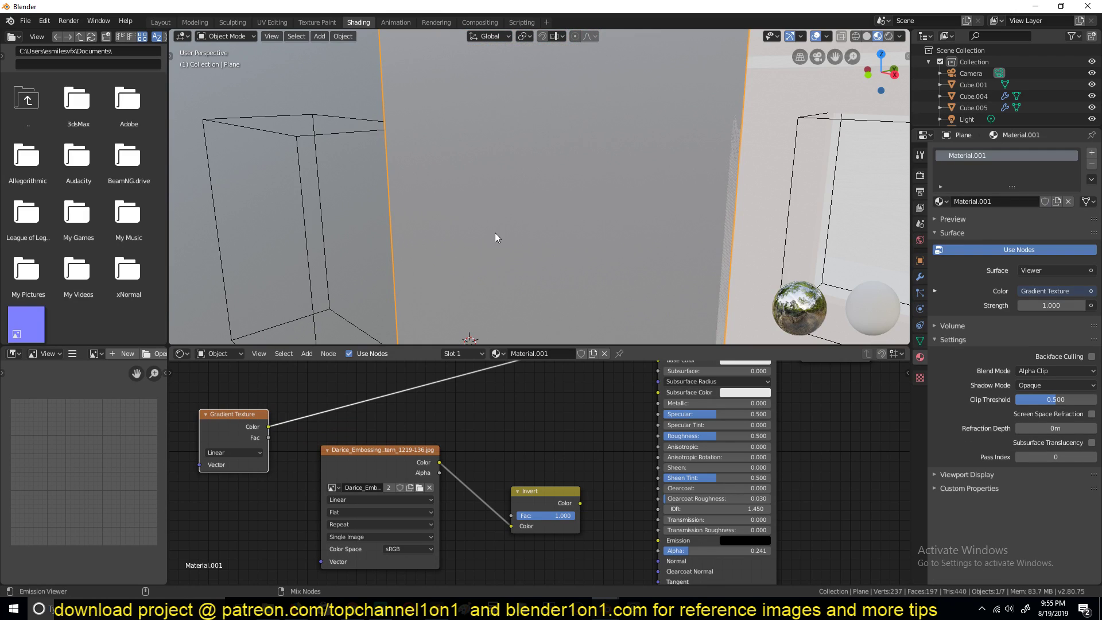
pyautogui.scroll(-2, 494, 233)
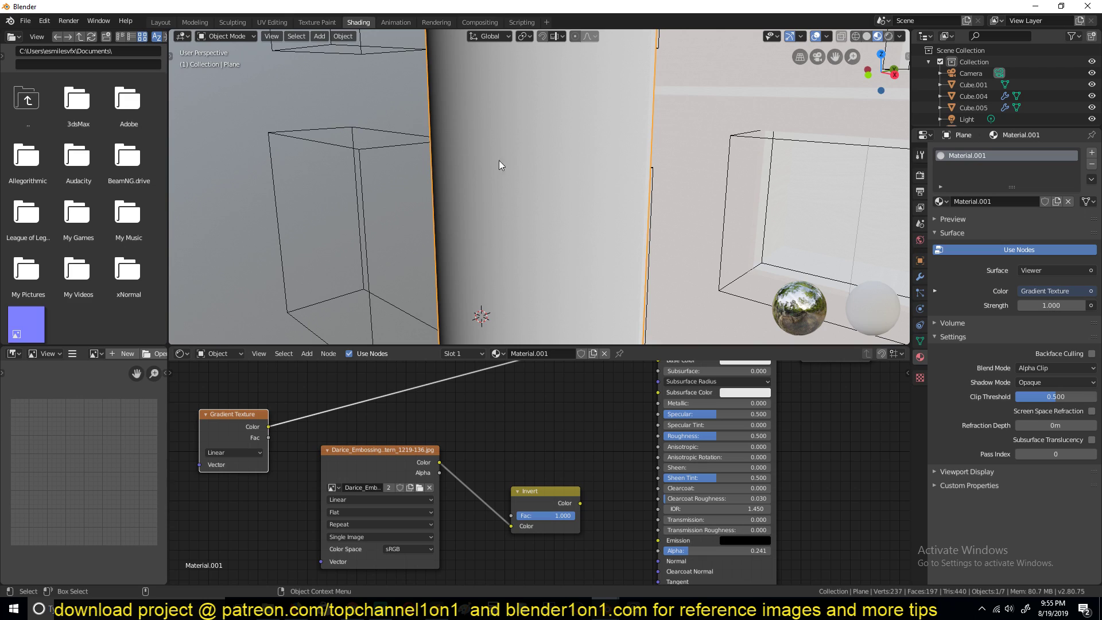
# Insert a Math node after the Gradient Texture, set it to Power, and set its second value to 2.500.
pyautogui.hotkey('shift', 'a')
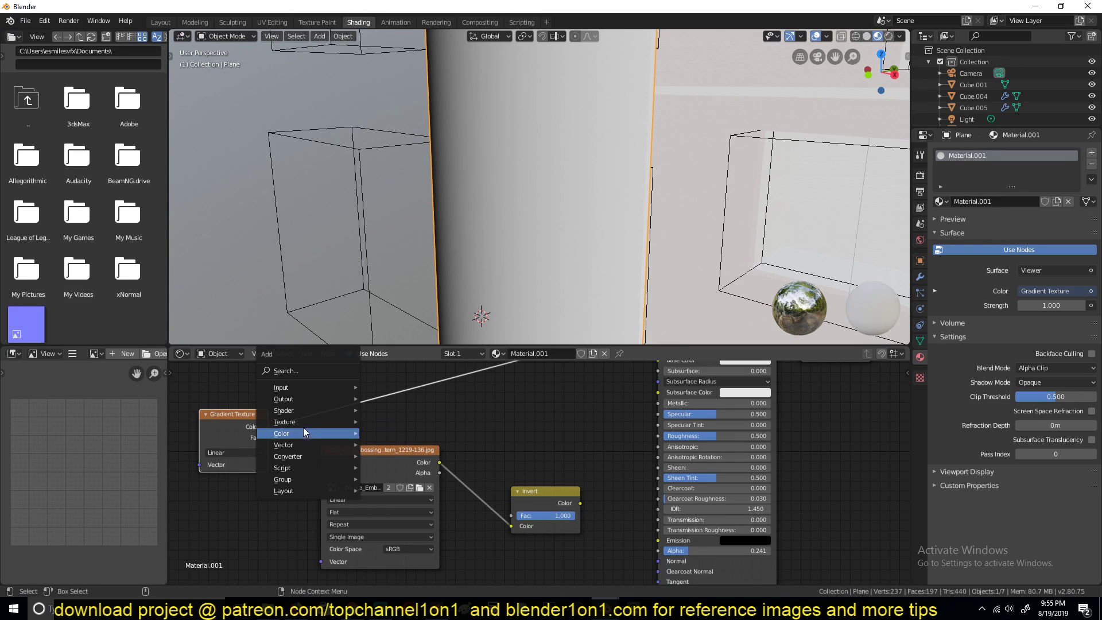
pyautogui.moveTo(323, 456)
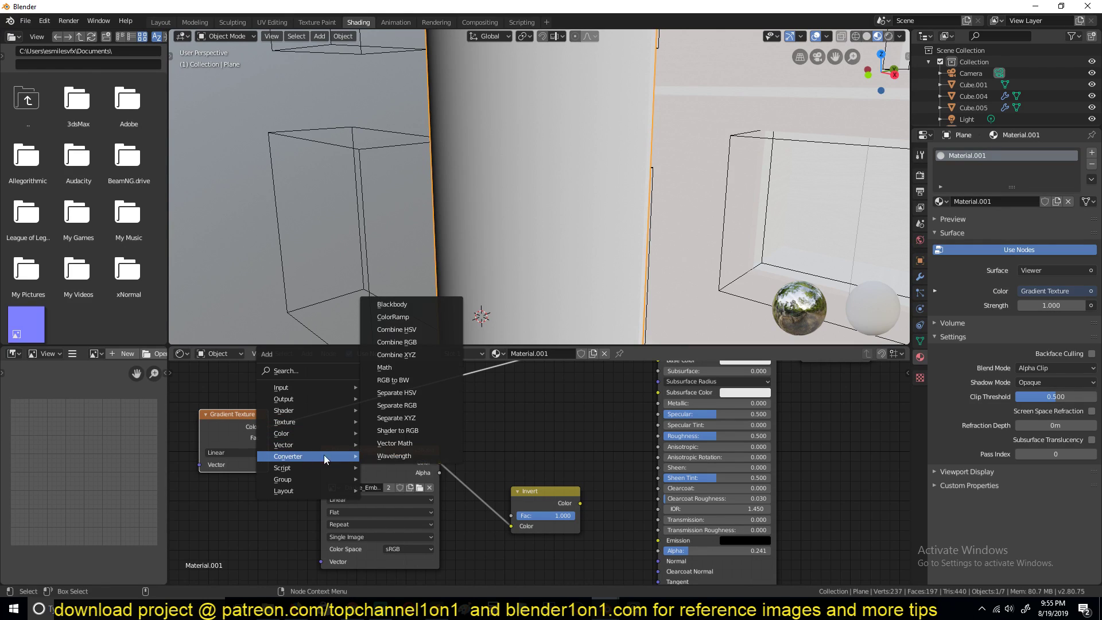
pyautogui.click(397, 370)
pyautogui.click(370, 400)
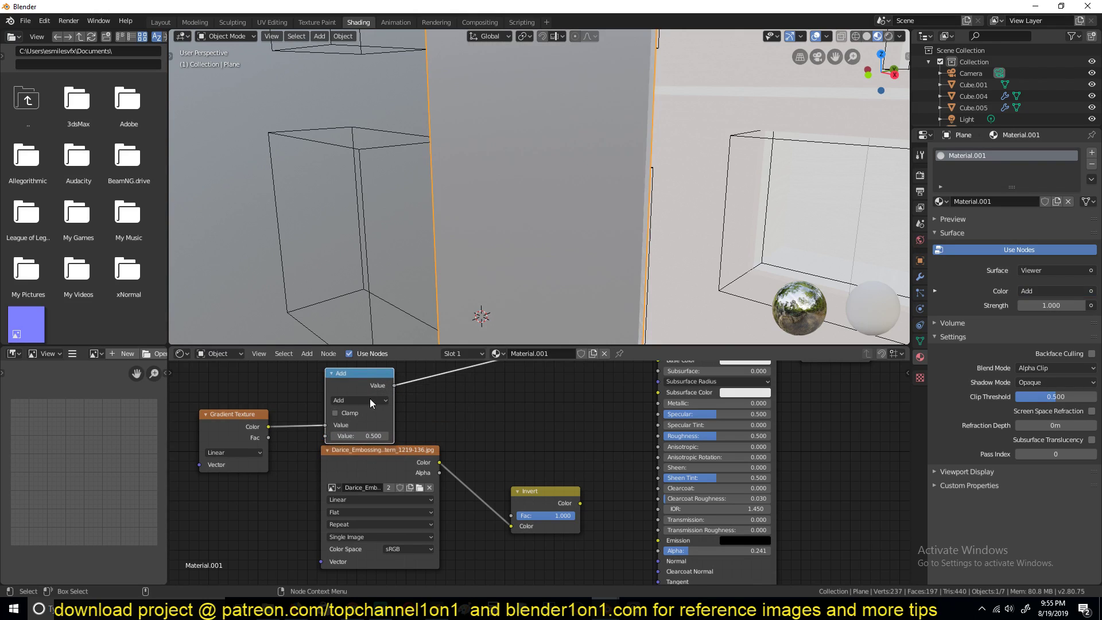
pyautogui.click(370, 400)
pyautogui.click(359, 461)
pyautogui.moveTo(351, 434); pyautogui.dragTo(387, 434)
# Connect the Power node's Value to the Principled BSDF's Alpha and route the Principled BSDF back to the Material Output.
pyautogui.moveTo(518, 433); pyautogui.dragTo(322, 386, button='middle')
pyautogui.moveTo(322, 386); pyautogui.dragTo(591, 554)
pyautogui.moveTo(643, 521); pyautogui.dragTo(605, 578, button='middle')
pyautogui.keyDown('ctrl'); pyautogui.keyDown('shift'); pyautogui.click(635, 371); pyautogui.keyUp('shift'); pyautogui.keyUp('ctrl')
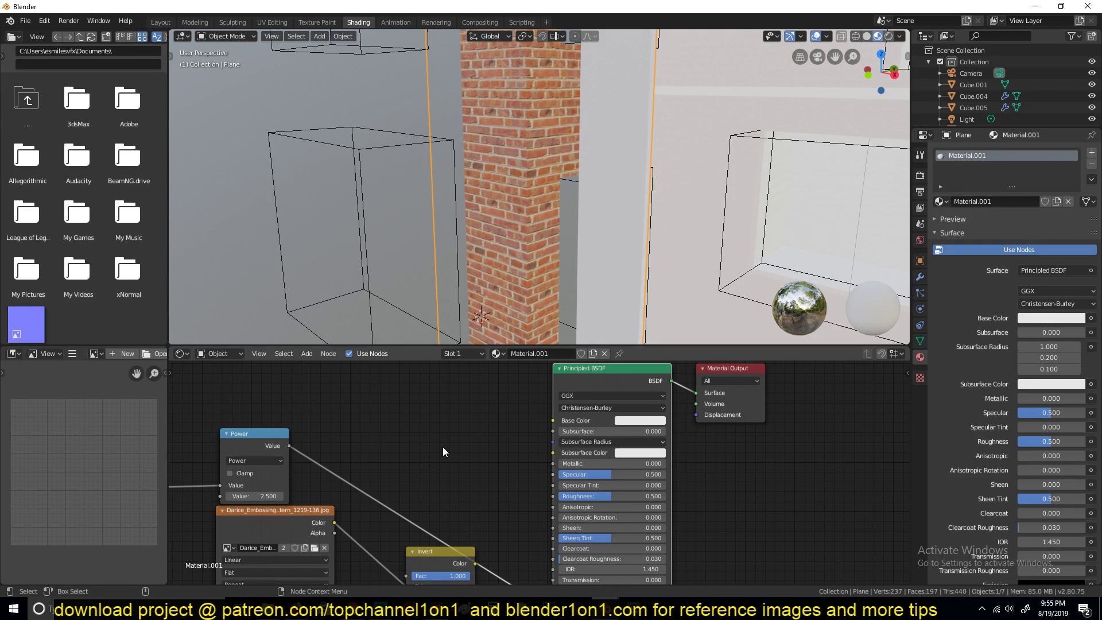
# Move the original plane along the X axis so it extends past the side of the brick column.
pyautogui.moveTo(550, 225); pyautogui.dragTo(649, 160, button='middle')
pyautogui.press('g')
pyautogui.press('x')
pyautogui.click(568, 146)
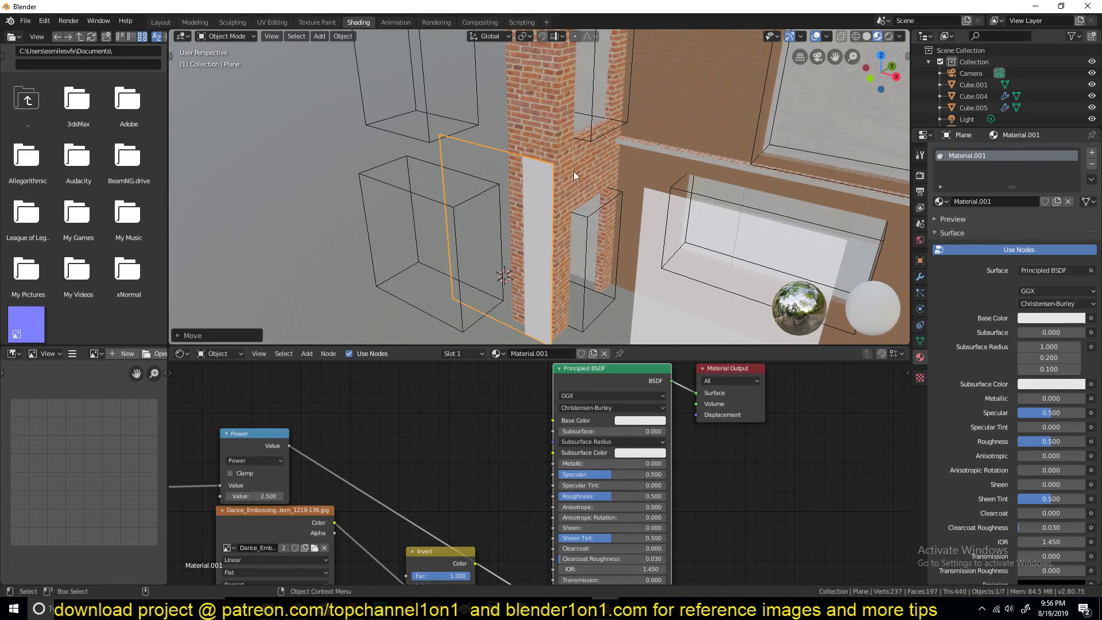
# Examine the Alpha Clip cutoff of the gradient on the plane alongside the node setup driving its alpha.
pyautogui.moveTo(573, 183); pyautogui.dragTo(608, 195, button='middle')
pyautogui.hotkey('alt', 'a')
pyautogui.click(597, 208)
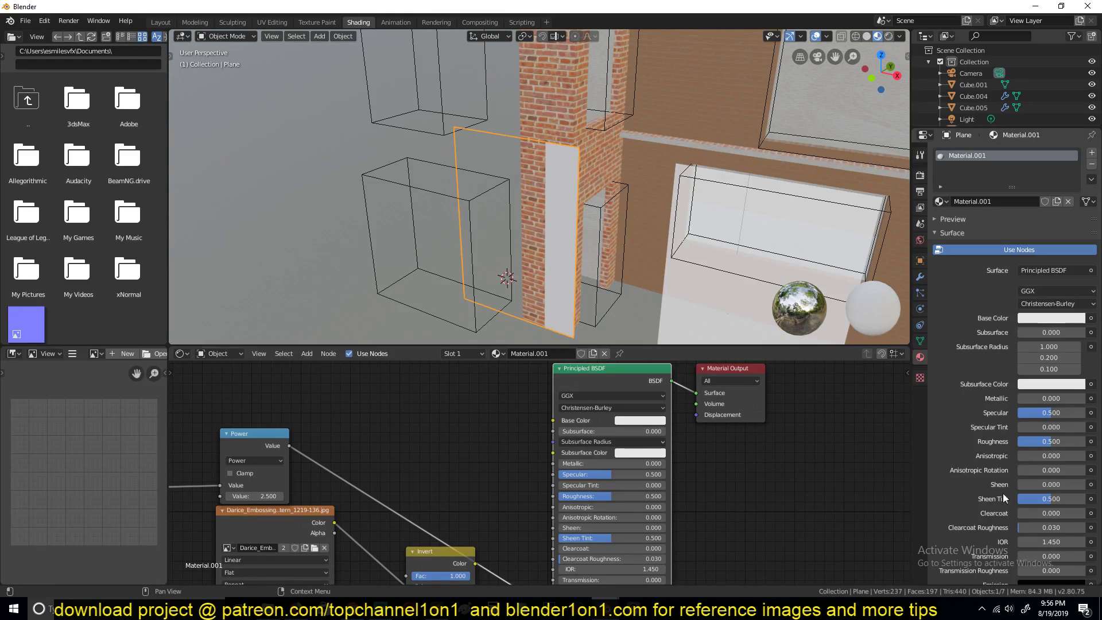
pyautogui.scroll(-5, 1008, 493)
pyautogui.moveTo(324, 434); pyautogui.dragTo(353, 415, button='middle')
pyautogui.moveTo(422, 240); pyautogui.dragTo(433, 217, button='middle')
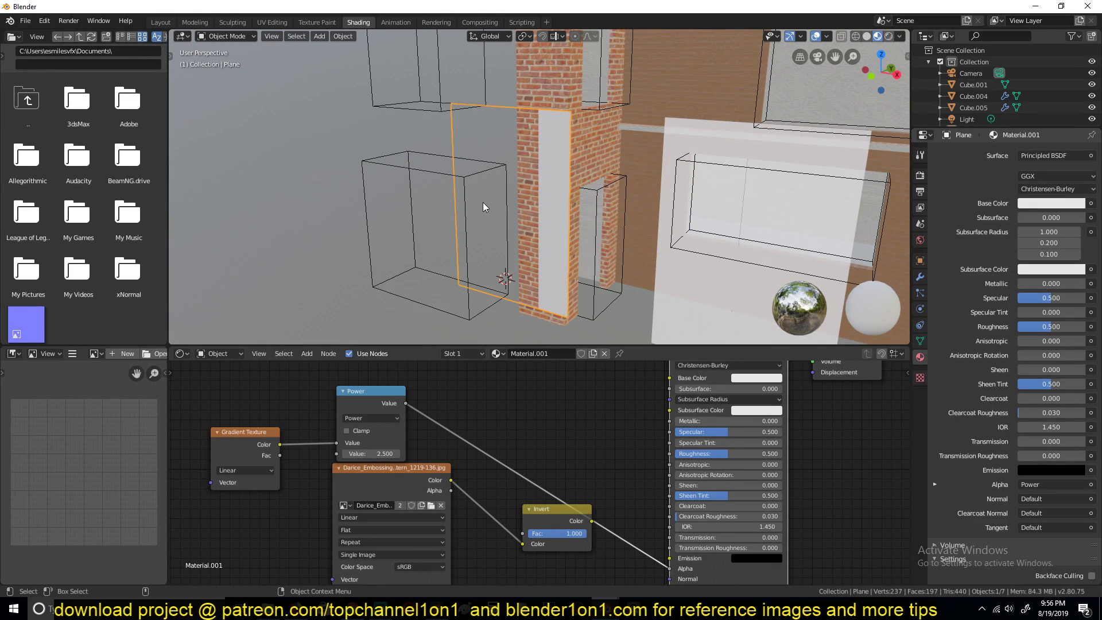
pyautogui.moveTo(487, 528); pyautogui.dragTo(449, 497, button='middle')
pyautogui.scroll(2, 544, 158)
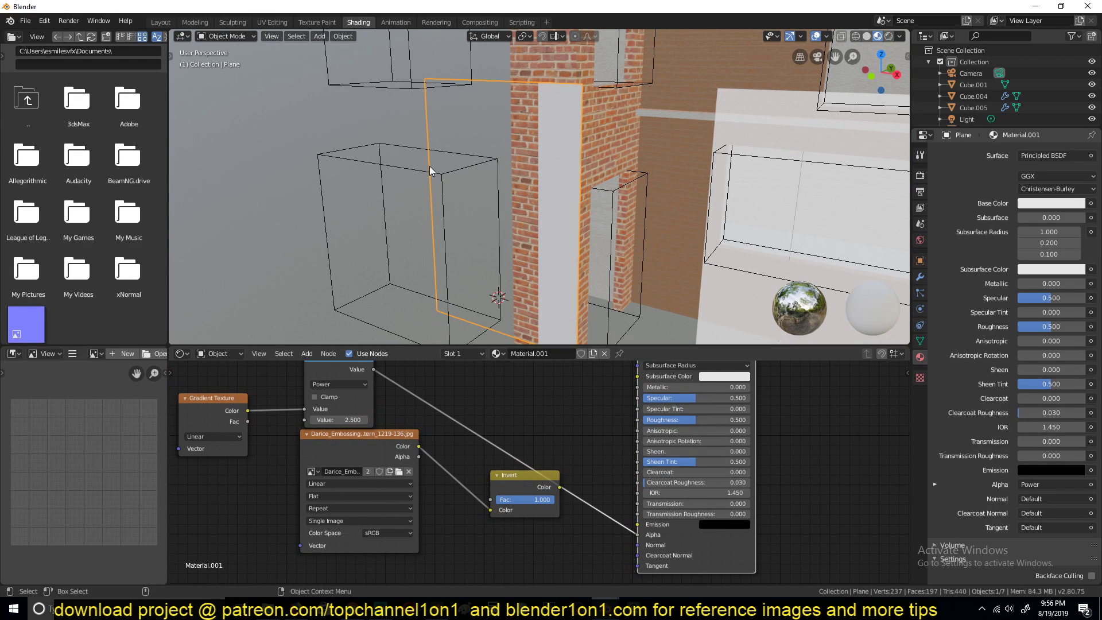
# Set the original plane's material Blend Mode to Alpha Blend and inspect the gradient fade against the brick column.
pyautogui.scroll(-5, 1024, 464)
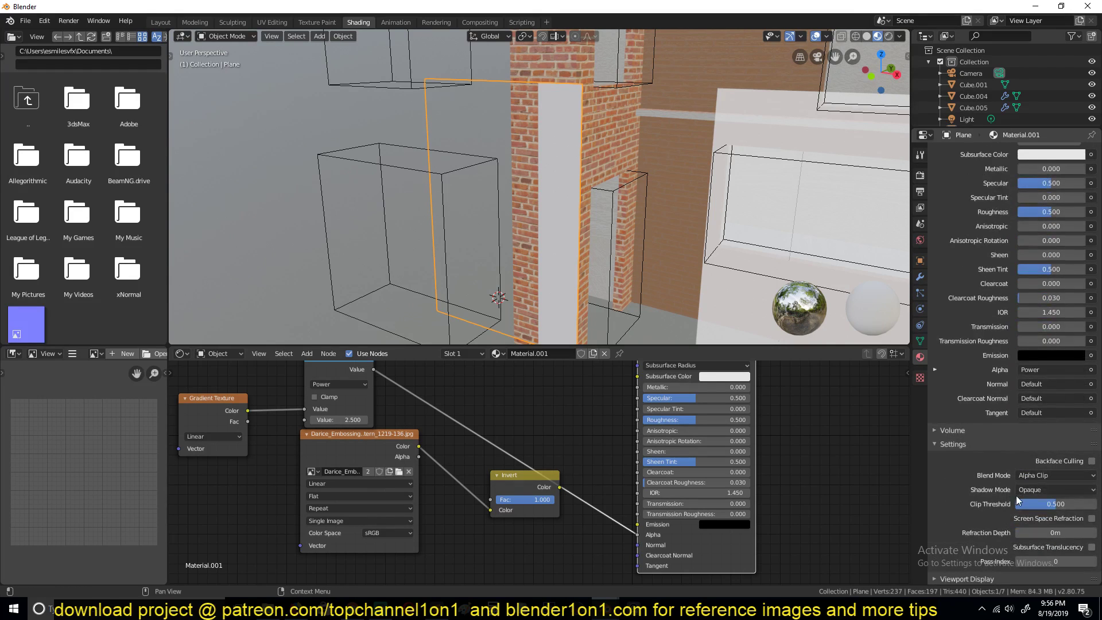
pyautogui.click(1046, 475)
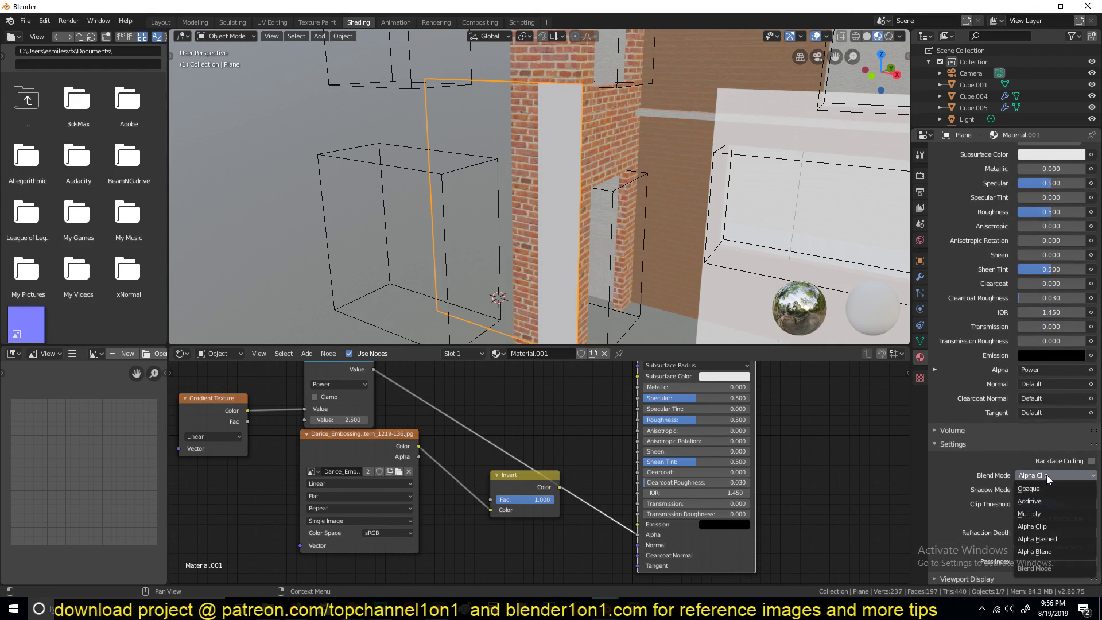
pyautogui.click(1045, 554)
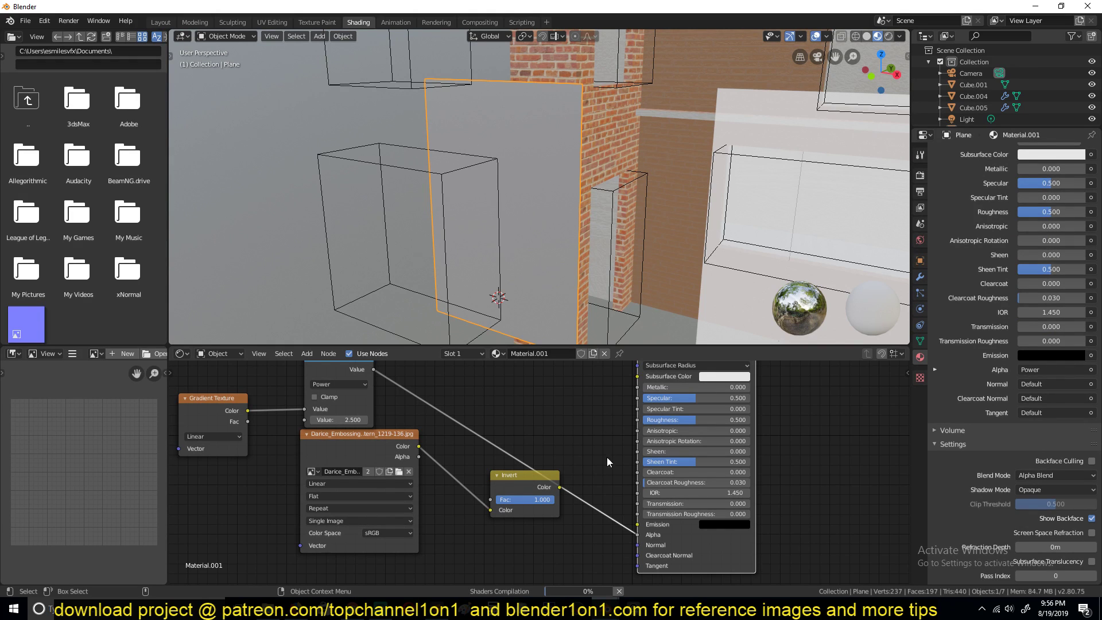
pyautogui.hotkey('alt', 'a')
pyautogui.moveTo(564, 187); pyautogui.dragTo(581, 163, button='middle')
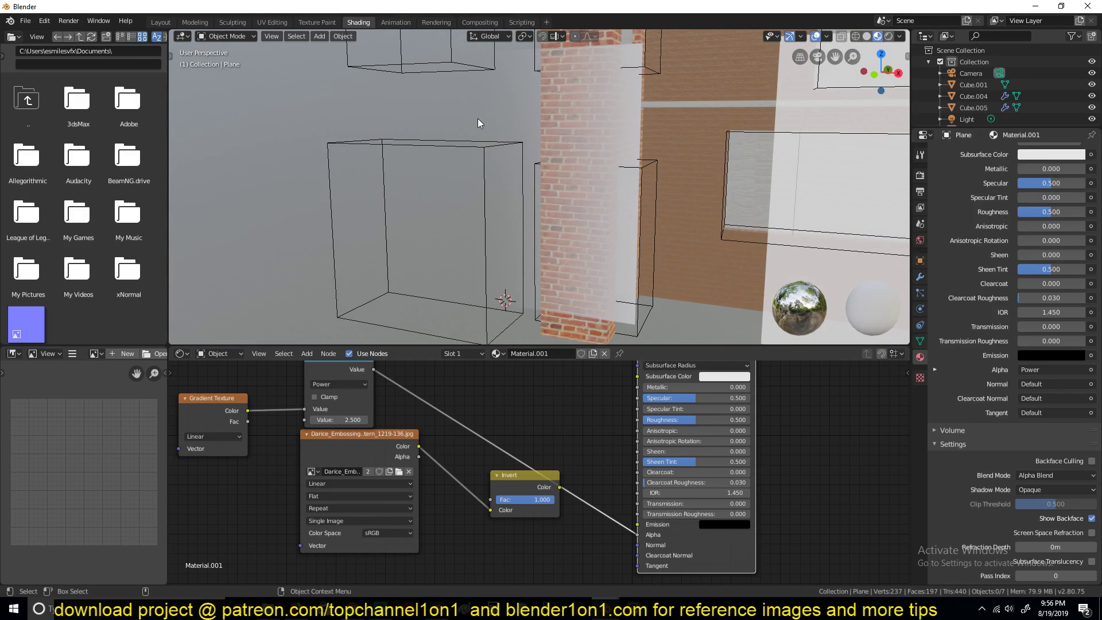
# Preview the Power node's gradient output on the plane, and restore the Principled BSDF as the material's surface.
pyautogui.moveTo(341, 362); pyautogui.dragTo(366, 404, button='middle')
pyautogui.keyDown('ctrl'); pyautogui.keyDown('shift'); pyautogui.click(366, 405); pyautogui.keyUp('shift'); pyautogui.keyUp('ctrl')
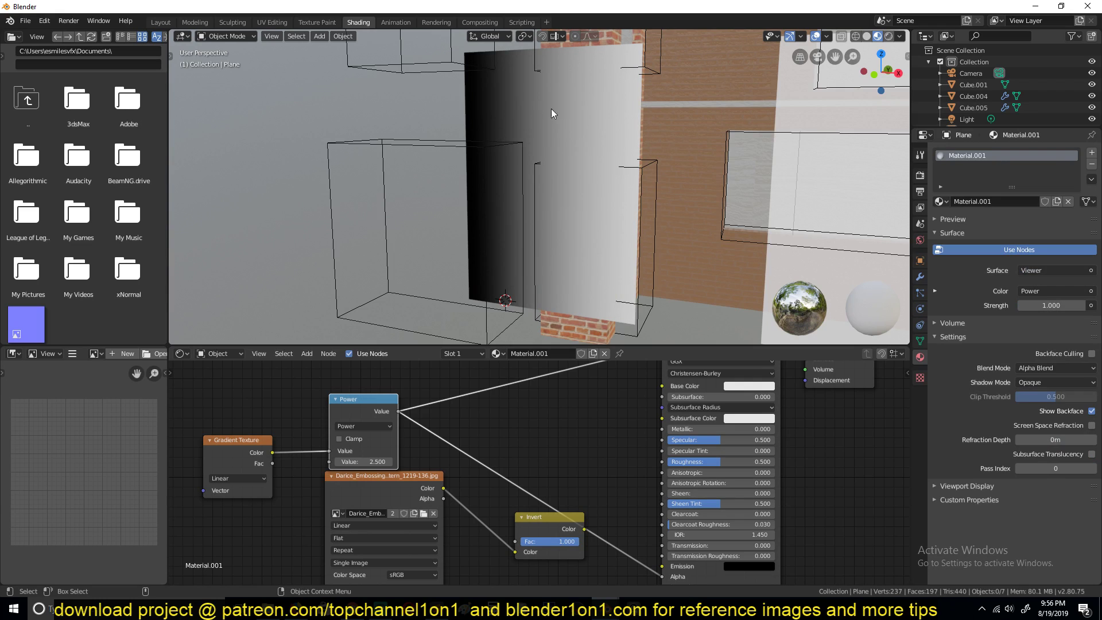
pyautogui.moveTo(725, 498); pyautogui.dragTo(684, 566, button='middle')
pyautogui.keyDown('ctrl'); pyautogui.keyDown('shift'); pyautogui.click(712, 429); pyautogui.keyUp('shift'); pyautogui.keyUp('ctrl')
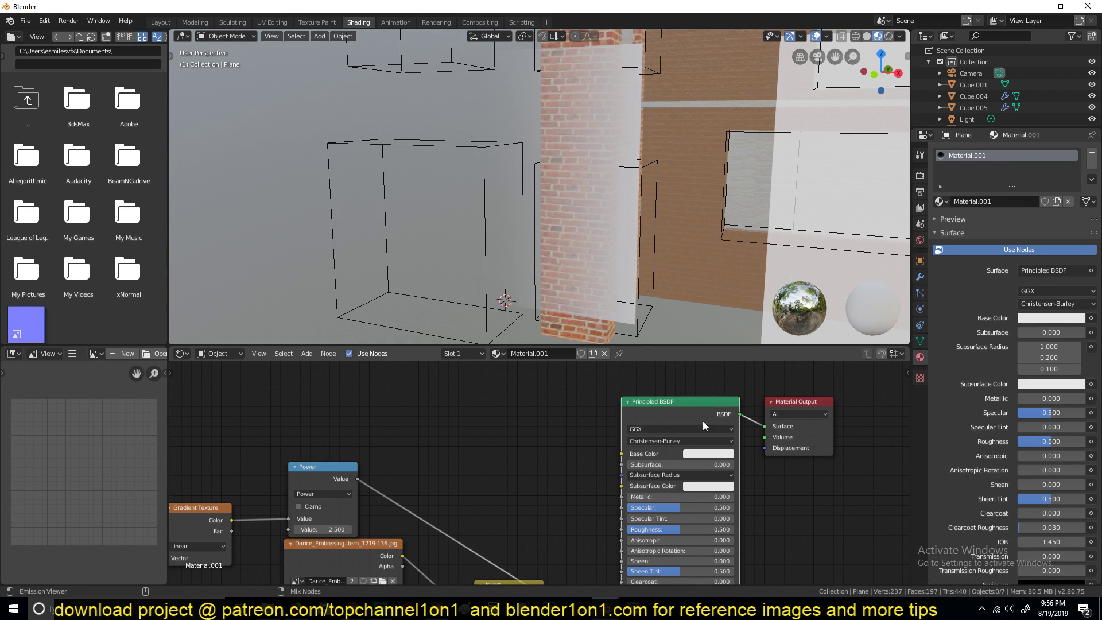
# Preview the pattern image texture directly on the plane and examine its black and white areas up close.
pyautogui.moveTo(368, 546); pyautogui.dragTo(465, 453, button='middle')
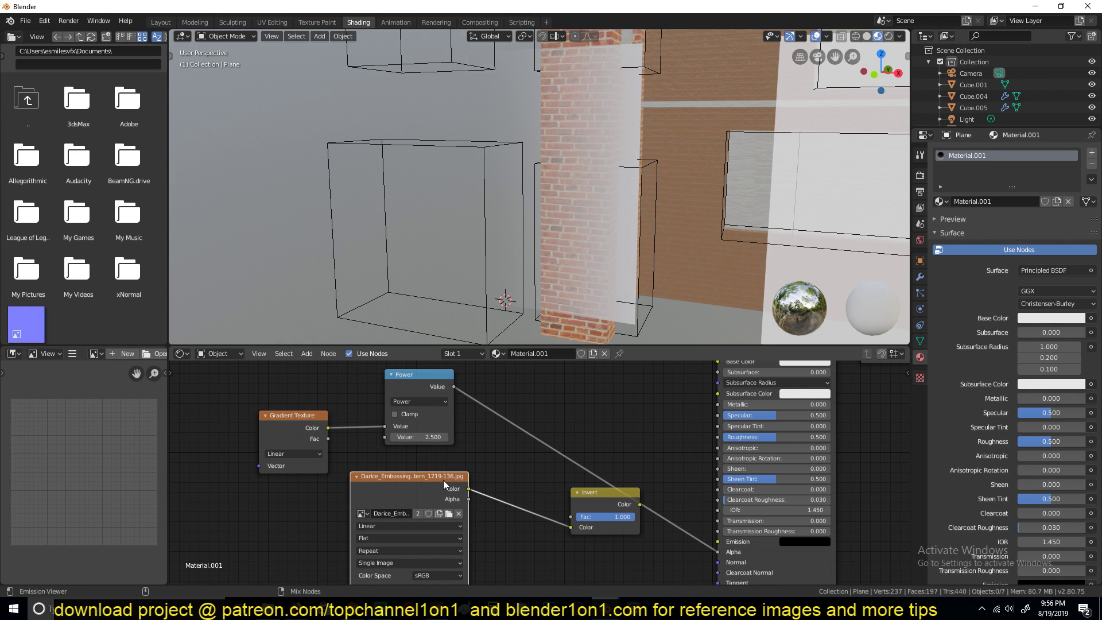
pyautogui.keyDown('ctrl'); pyautogui.keyDown('shift'); pyautogui.click(443, 479); pyautogui.keyUp('shift'); pyautogui.keyUp('ctrl')
pyautogui.moveTo(572, 138); pyautogui.dragTo(560, 191, button='middle')
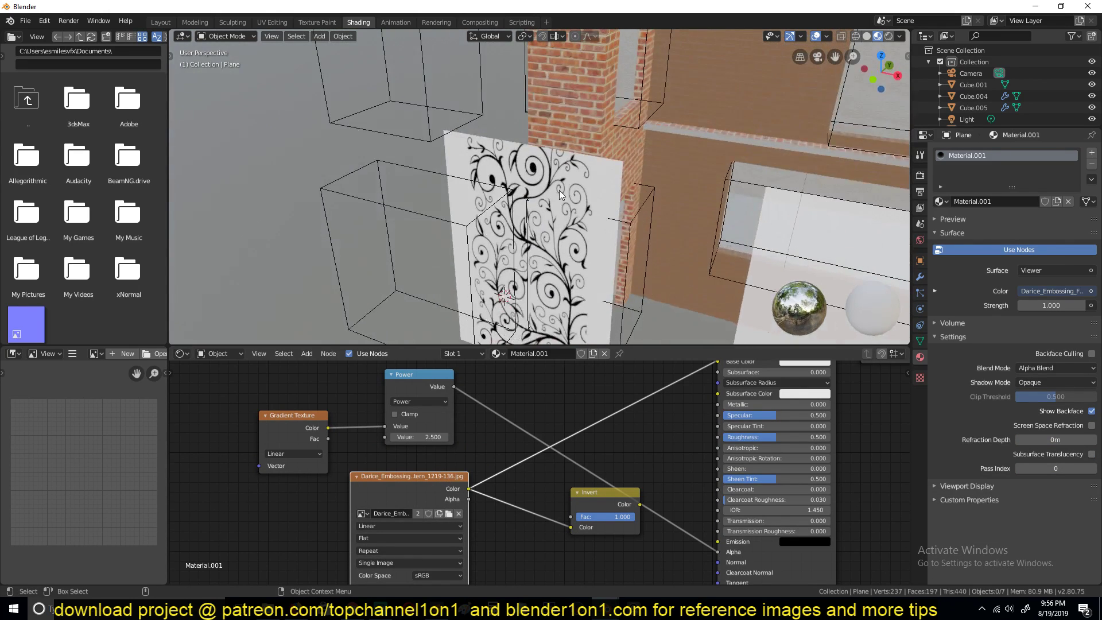
pyautogui.scroll(10, 563, 190)
pyautogui.scroll(-6, 564, 217)
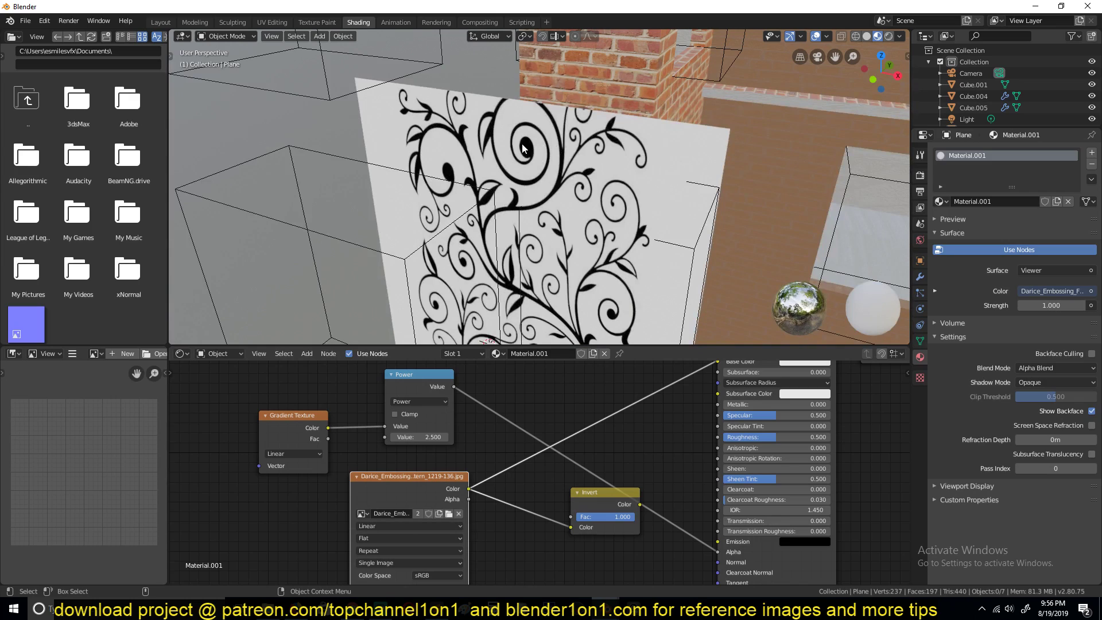
pyautogui.moveTo(578, 486); pyautogui.dragTo(544, 452, button='middle')
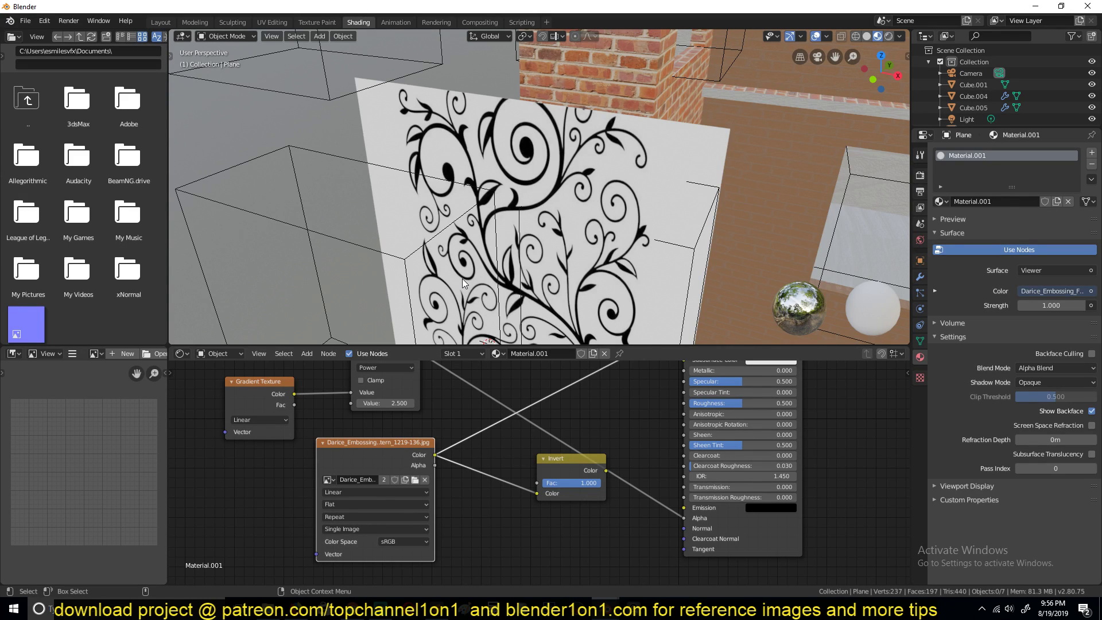
# Connect the Invert node's Color output to the Principled BSDF Alpha and restore the Principled BSDF as the material's surface.
pyautogui.moveTo(584, 465); pyautogui.dragTo(574, 468)
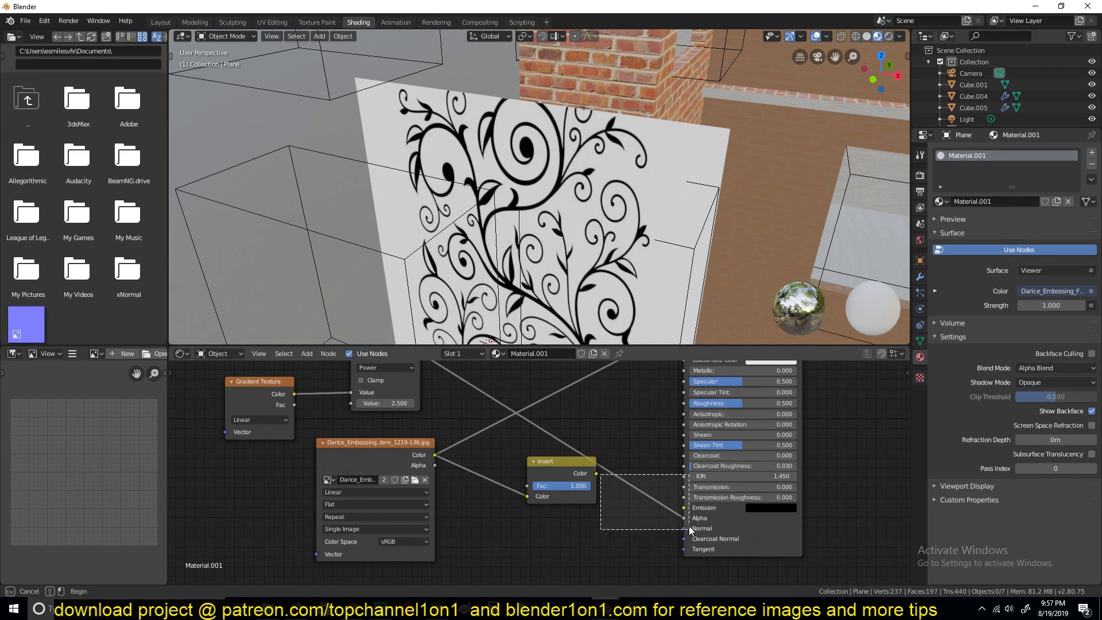
pyautogui.moveTo(686, 518); pyautogui.dragTo(684, 518)
pyautogui.moveTo(660, 459); pyautogui.dragTo(653, 526, button='middle')
pyautogui.moveTo(749, 238); pyautogui.dragTo(782, 189, button='middle')
pyautogui.moveTo(760, 359); pyautogui.dragTo(706, 439, button='middle')
pyautogui.keyDown('ctrl'); pyautogui.keyDown('shift'); pyautogui.click(706, 434); pyautogui.keyUp('shift'); pyautogui.keyUp('ctrl')
pyautogui.moveTo(598, 257); pyautogui.dragTo(576, 265, button='middle')
pyautogui.scroll(-5, 573, 280)
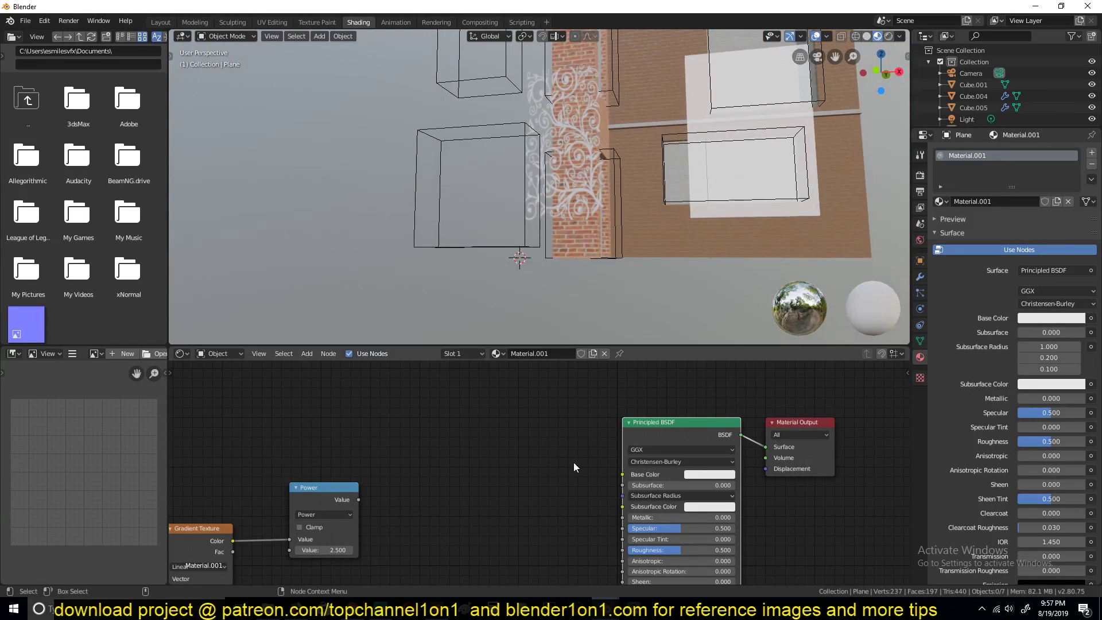
pyautogui.moveTo(574, 470); pyautogui.dragTo(598, 326, button='middle')
pyautogui.scroll(2, 654, 287)
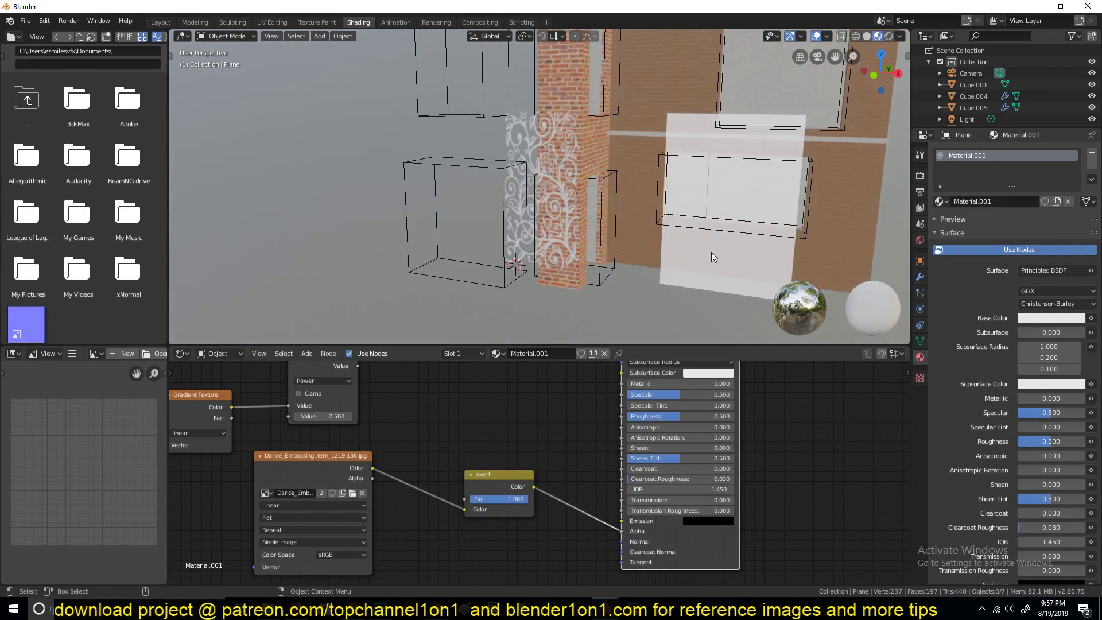
# Delete the extra plane in front of the window and inspect the inverted pattern cutout against the brick column.
pyautogui.click(711, 251)
pyautogui.press('x')
pyautogui.click(712, 251)
pyautogui.click(537, 209)
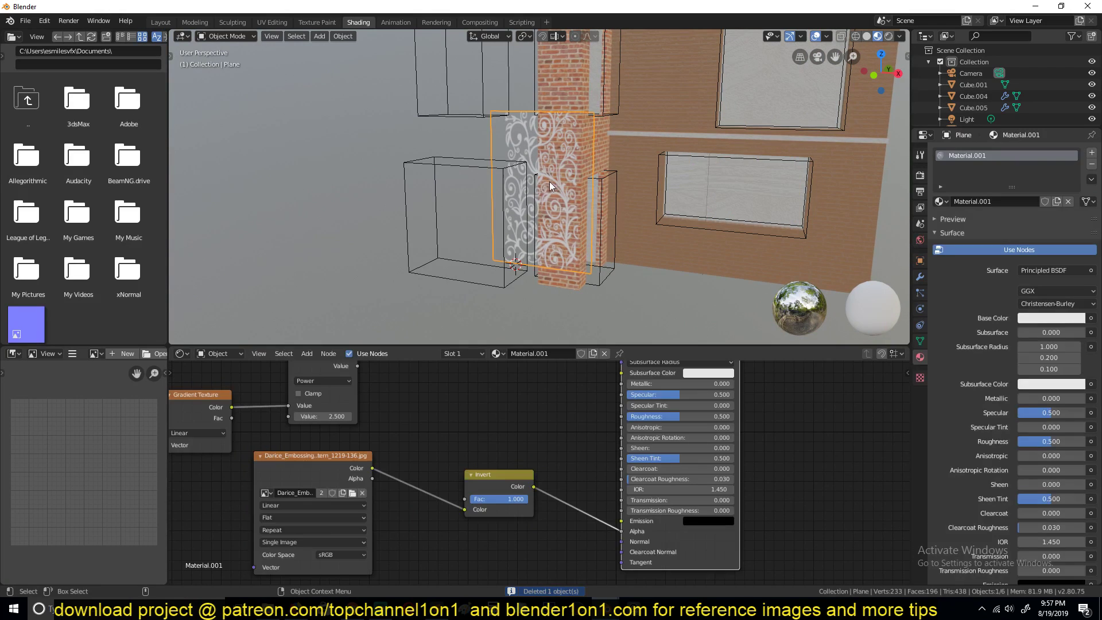
pyautogui.scroll(3, 560, 507)
pyautogui.moveTo(600, 488); pyautogui.dragTo(560, 583, button='middle')
pyautogui.scroll(5, 583, 243)
pyautogui.hotkey('alt', 'a')
pyautogui.moveTo(585, 264); pyautogui.dragTo(552, 293, button='middle')
pyautogui.moveTo(544, 246)
pyautogui.mouseDown(button='middle')
pyautogui.moveTo(548, 265)
pyautogui.moveTo(539, 255)
pyautogui.mouseUp(button='middle')
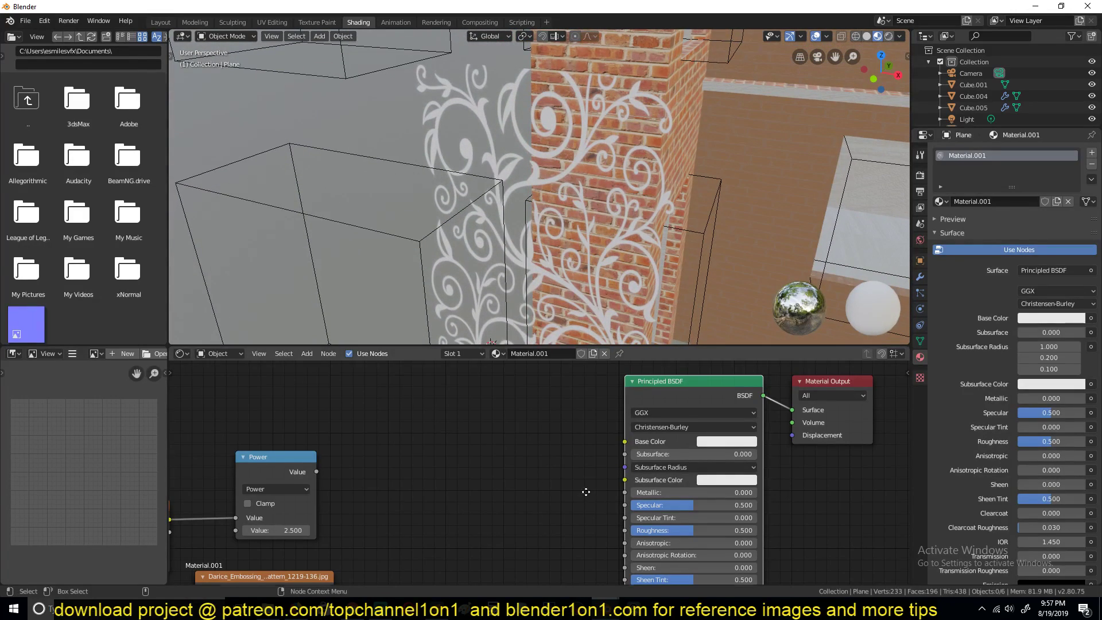
# Lower the patterned plane's Roughness to about 0.177 on the Principled BSDF.
pyautogui.moveTo(584, 491); pyautogui.dragTo(579, 365, button='middle')
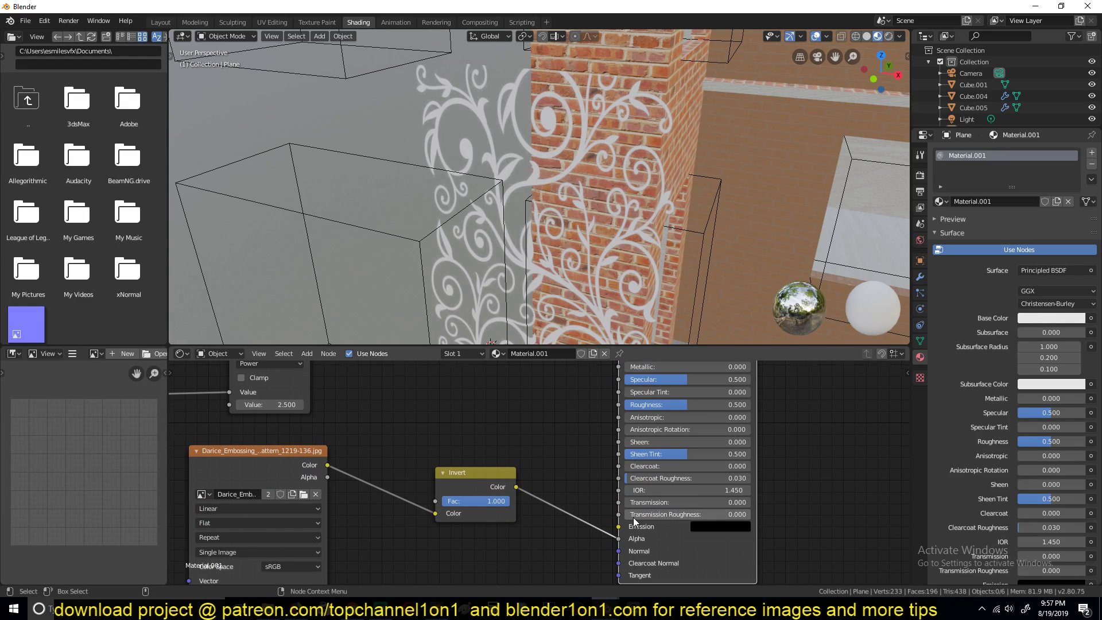
pyautogui.scroll(3, 596, 471)
pyautogui.moveTo(597, 472); pyautogui.dragTo(640, 474, button='middle')
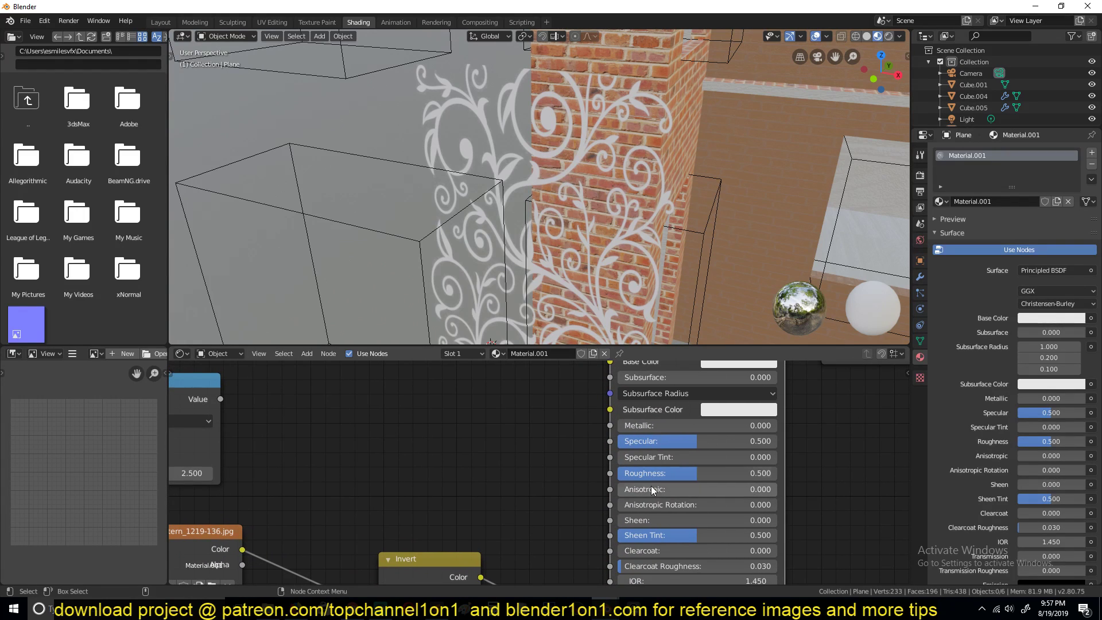
pyautogui.moveTo(648, 473); pyautogui.dragTo(568, 473)
pyautogui.moveTo(637, 473); pyautogui.dragTo(639, 473)
pyautogui.moveTo(565, 450); pyautogui.dragTo(596, 436, button='middle')
pyautogui.moveTo(686, 463); pyautogui.dragTo(662, 463)
pyautogui.moveTo(663, 475); pyautogui.dragTo(683, 456, button='middle')
pyautogui.moveTo(571, 471); pyautogui.dragTo(586, 450, button='middle')
pyautogui.moveTo(504, 523); pyautogui.dragTo(465, 531)
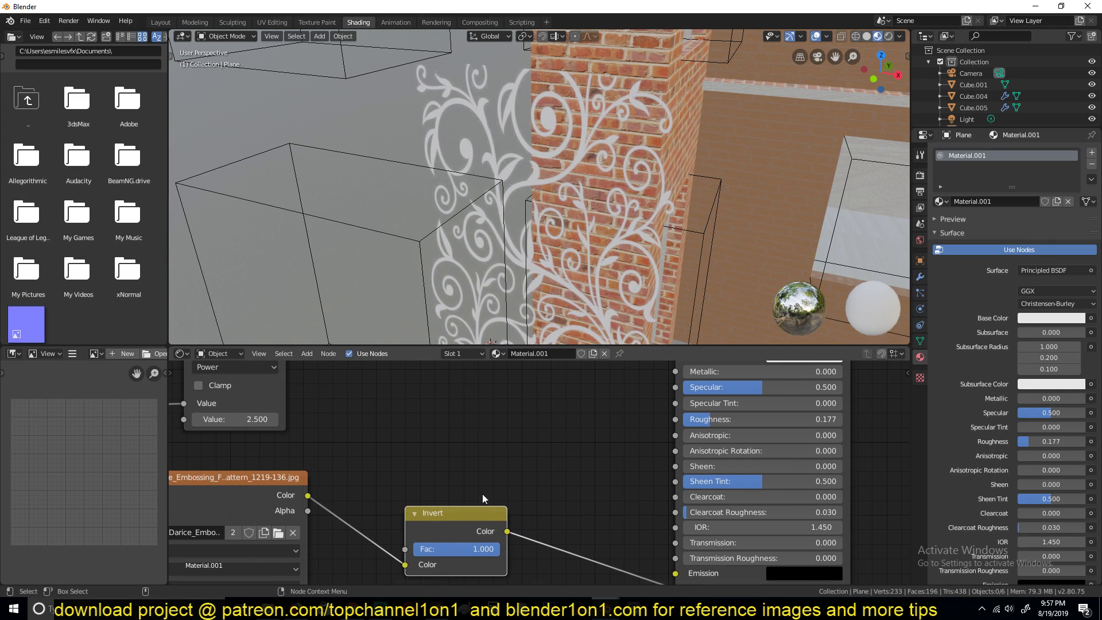
pyautogui.scroll(-4, 610, 201)
# Duplicate the patterned plane beside the brick column and replace the copy's material with a new one.
pyautogui.moveTo(610, 202); pyautogui.dragTo(538, 208, button='middle')
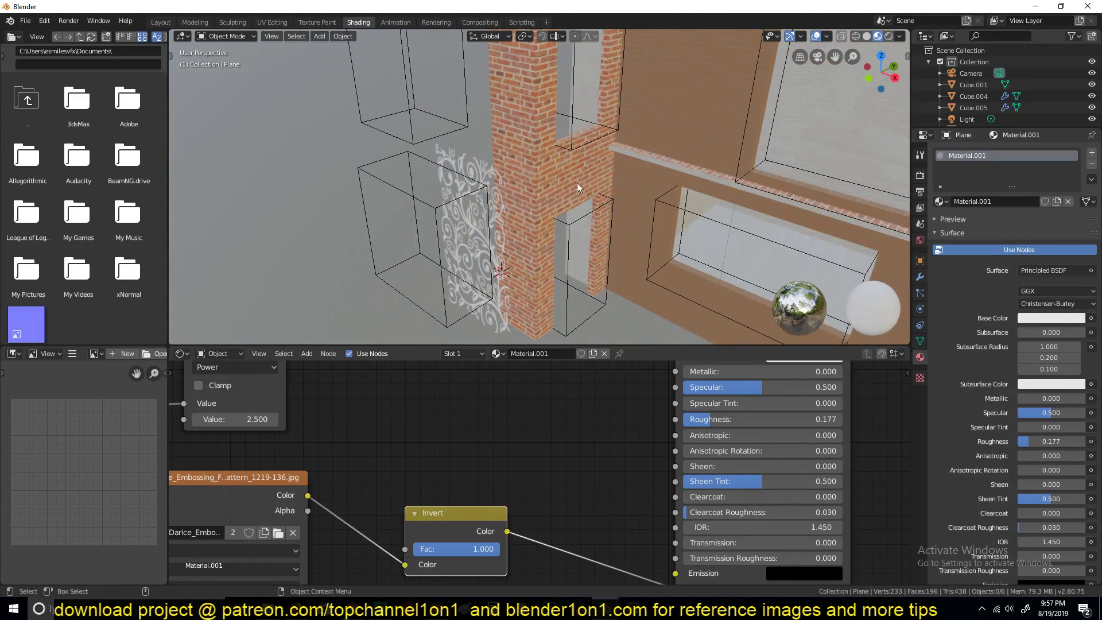
pyautogui.hotkey('shift', 'd')
pyautogui.click(472, 214)
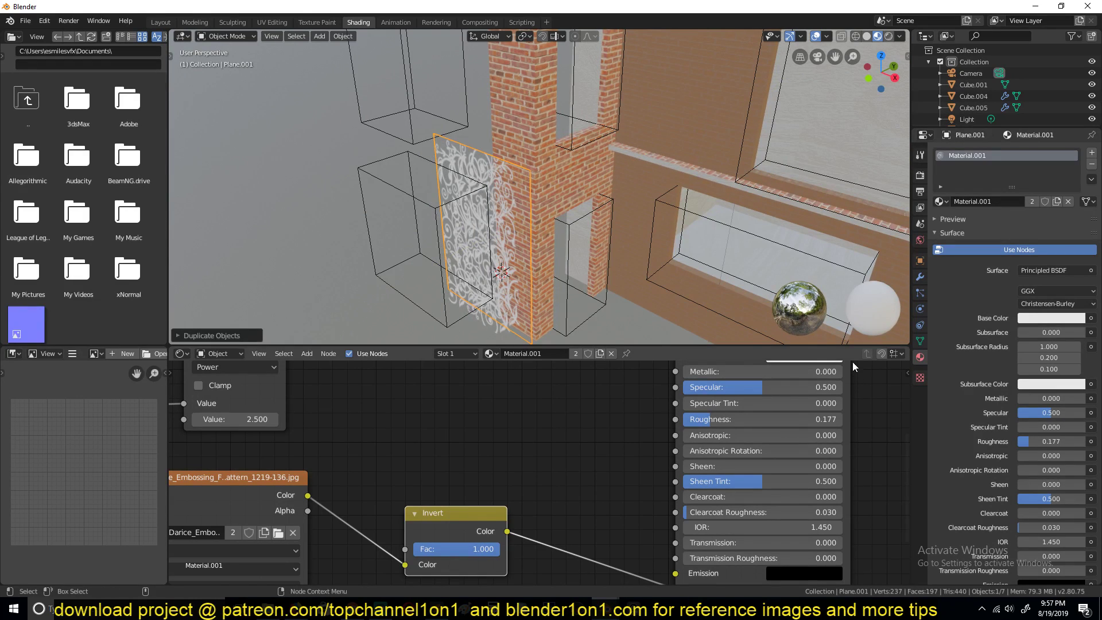
pyautogui.click(611, 354)
pyautogui.scroll(5, 553, 230)
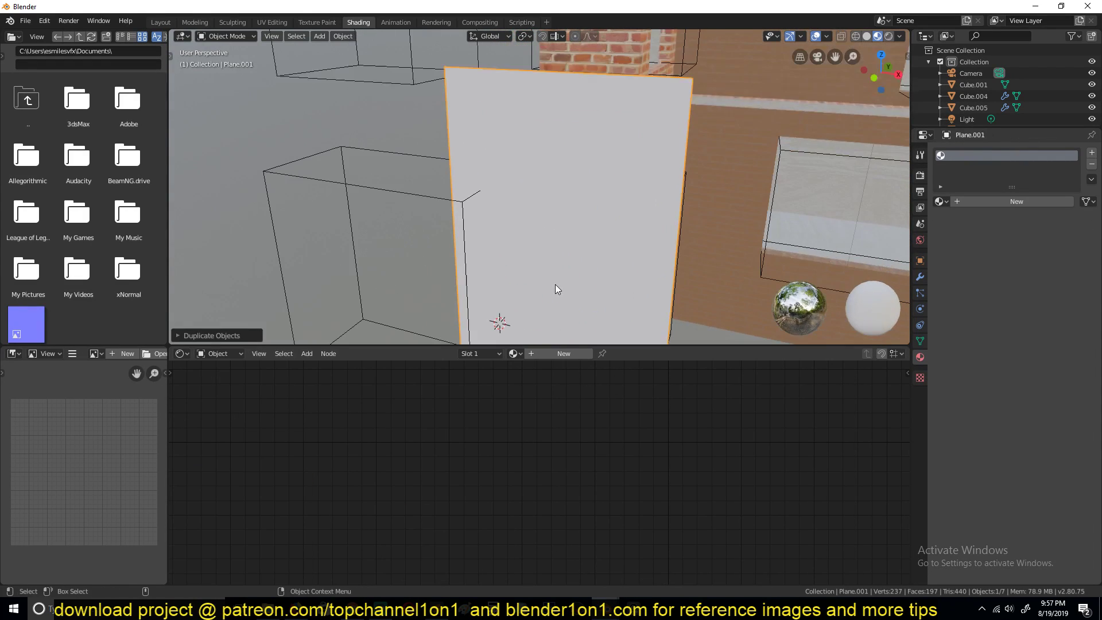
pyautogui.click(559, 355)
pyautogui.scroll(4, 603, 494)
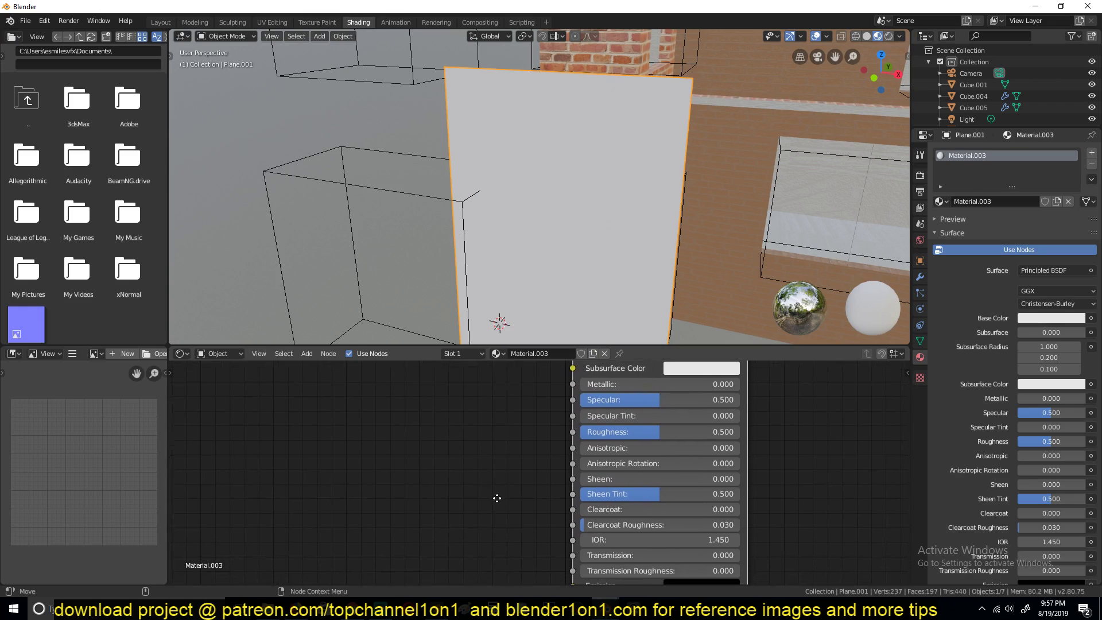
# Set the copied plane's Alpha to about 0.455 and its material Blend Mode to Alpha Blend.
pyautogui.scroll(1, 607, 503)
pyautogui.moveTo(606, 503); pyautogui.dragTo(596, 452, button='middle')
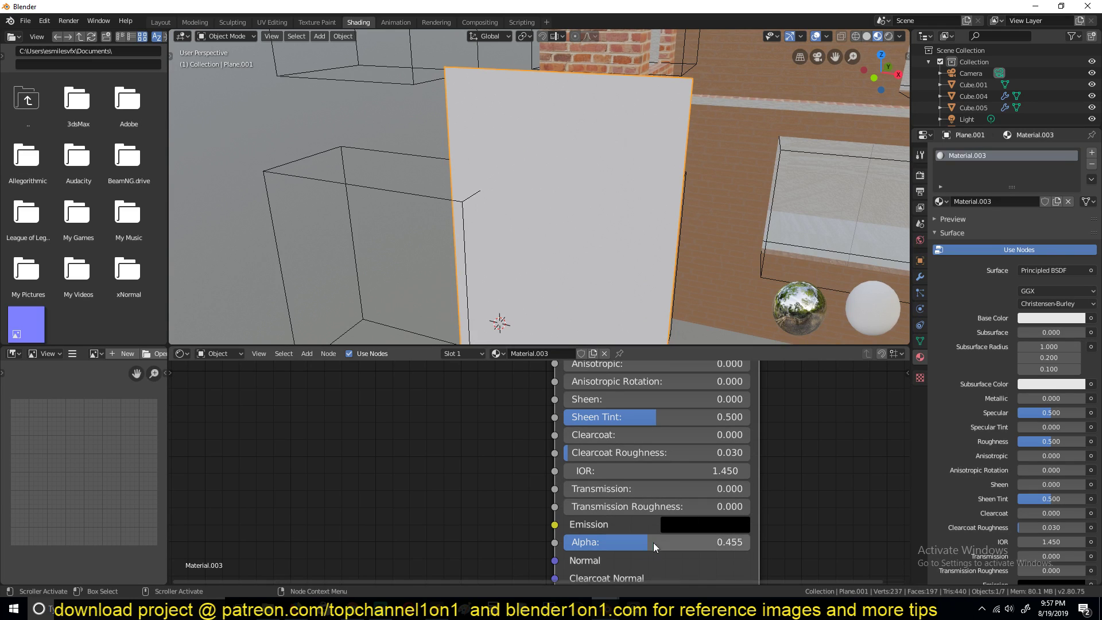
pyautogui.scroll(-10, 1001, 454)
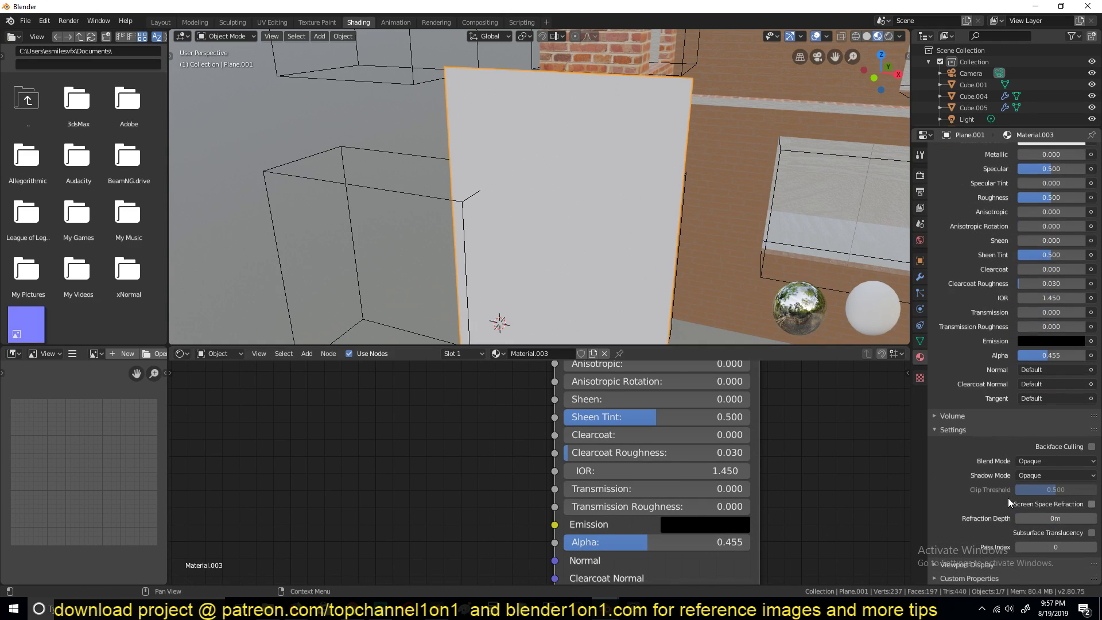
pyautogui.click(1035, 463)
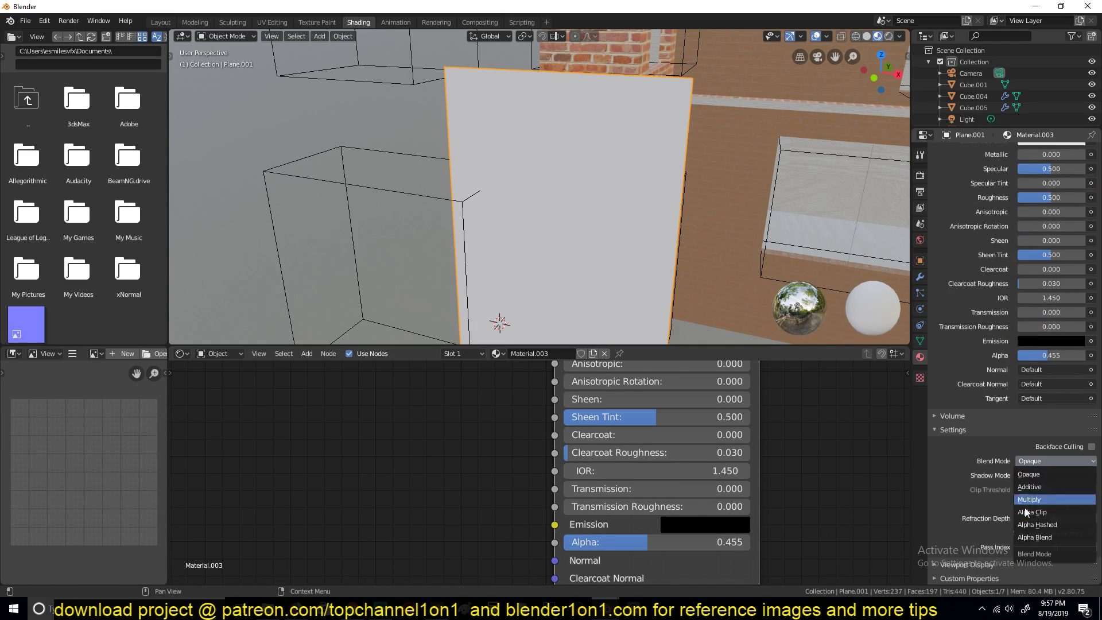
pyautogui.click(1036, 536)
# Set the copied plane's Roughness to about 0.318 and check its semi-transparent surface from the side.
pyautogui.moveTo(626, 259); pyautogui.dragTo(598, 233, button='middle')
pyautogui.moveTo(623, 360); pyautogui.dragTo(629, 422, button='middle')
pyautogui.moveTo(644, 410); pyautogui.dragTo(586, 410)
pyautogui.moveTo(568, 247); pyautogui.dragTo(552, 189, button='middle')
pyautogui.moveTo(603, 412); pyautogui.dragTo(628, 413)
pyautogui.scroll(-2, 696, 527)
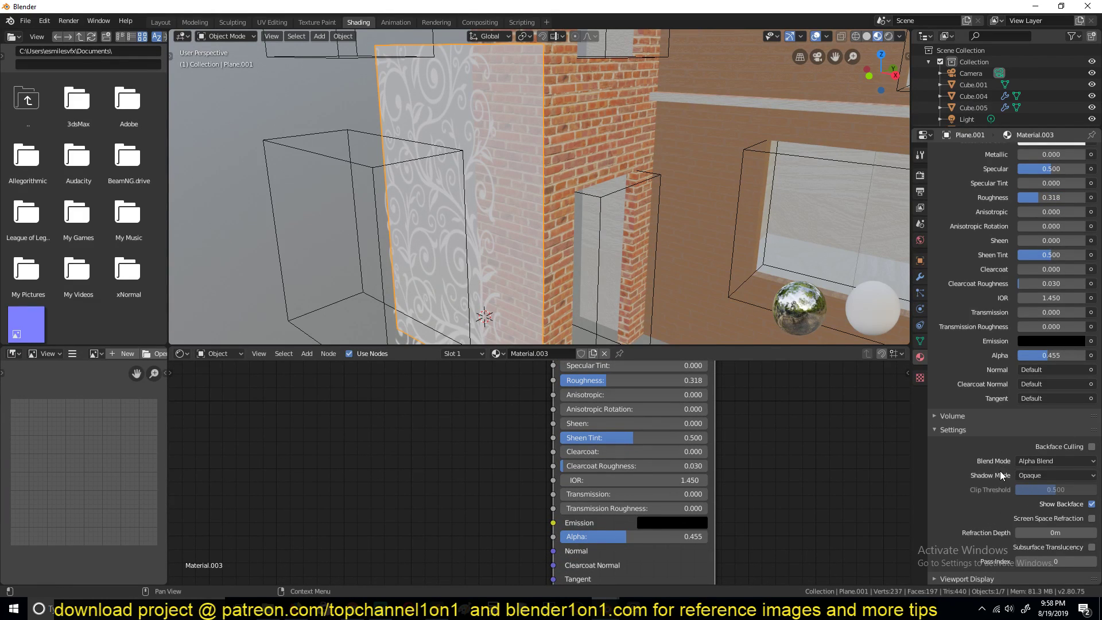
# Set the copied plane's Shadow Mode to Alpha Hashed and enable Screen Space Refraction for its material.
pyautogui.moveTo(365, 250); pyautogui.dragTo(179, 153, button='middle')
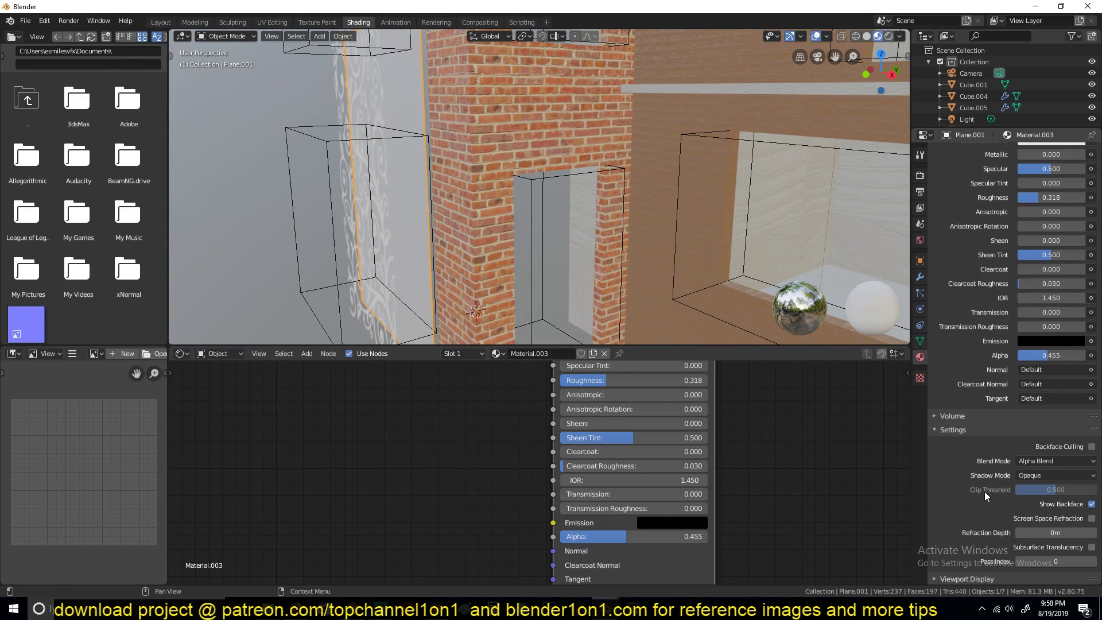
pyautogui.click(1029, 476)
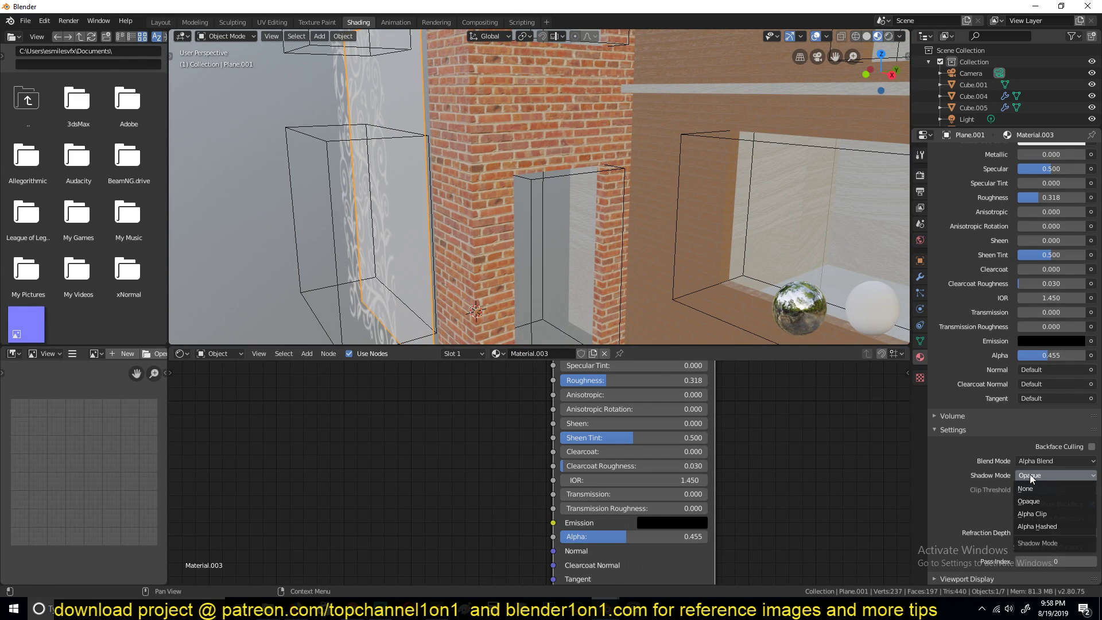
pyautogui.click(1049, 527)
pyautogui.scroll(1, 1020, 507)
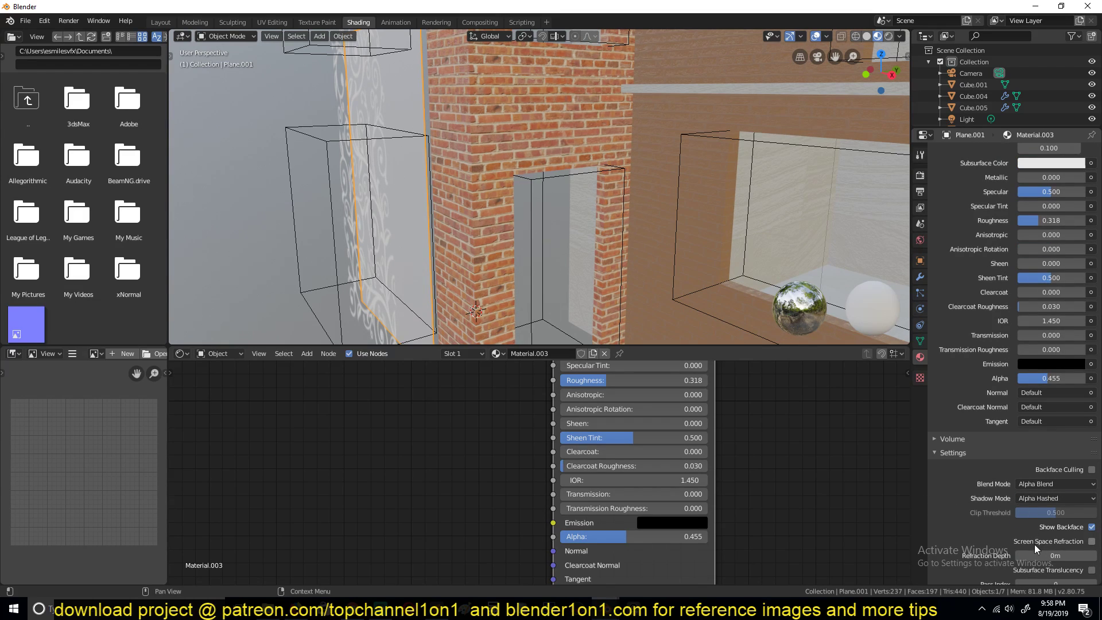
pyautogui.scroll(-1, 1035, 550)
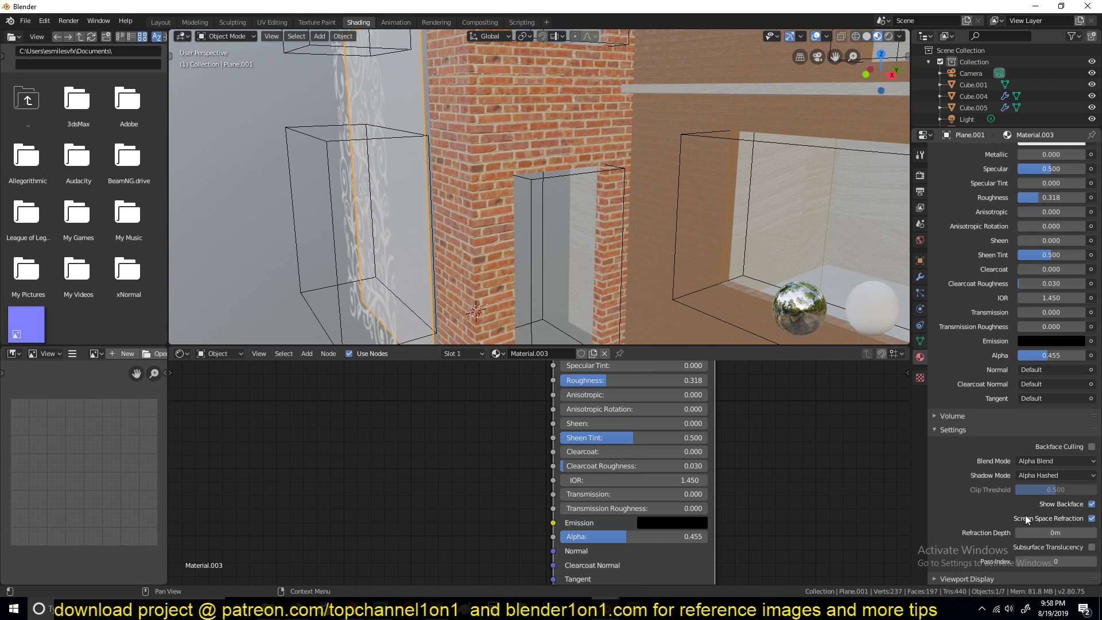
# Enable Screen Space Reflections with Refraction in the Eevee render settings.
pyautogui.moveTo(911, 176); pyautogui.dragTo(917, 175)
pyautogui.click(919, 175)
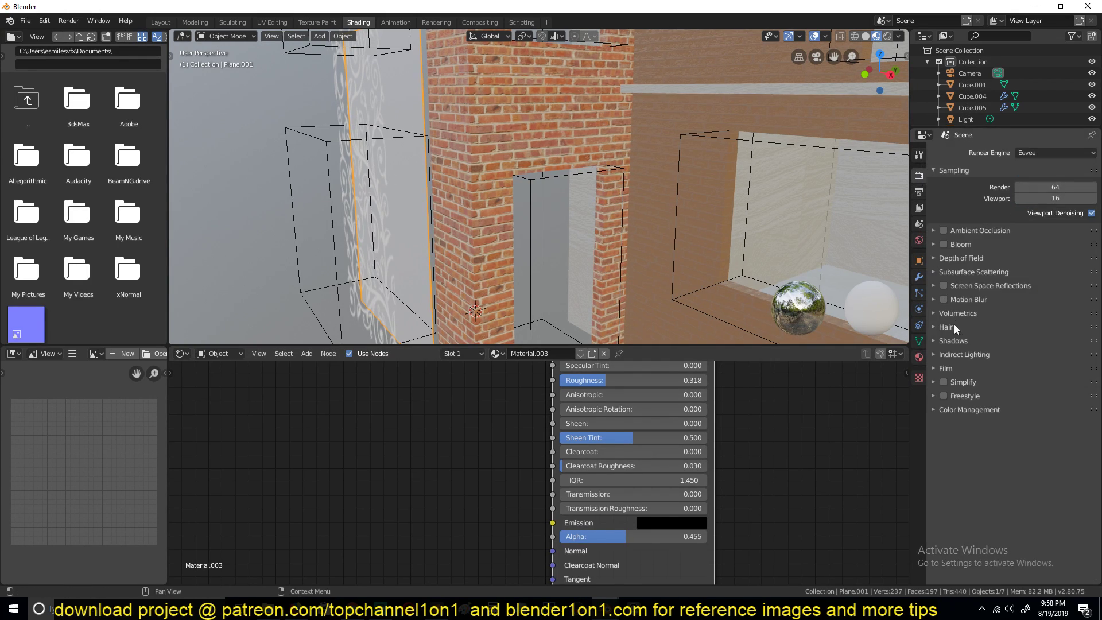
pyautogui.click(944, 285)
pyautogui.click(938, 284)
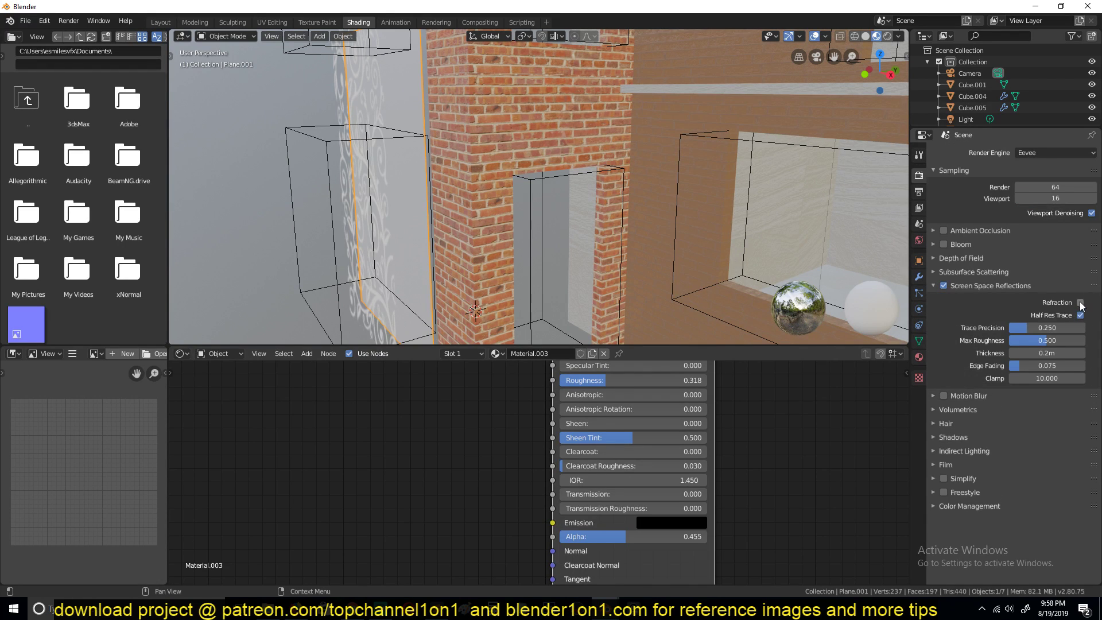
pyautogui.moveTo(383, 173); pyautogui.dragTo(464, 135, button='middle')
# Make the copied plane an opaque, glossy metal with Alpha 1, Roughness about 0.036 and Metallic 1.
pyautogui.click(407, 162)
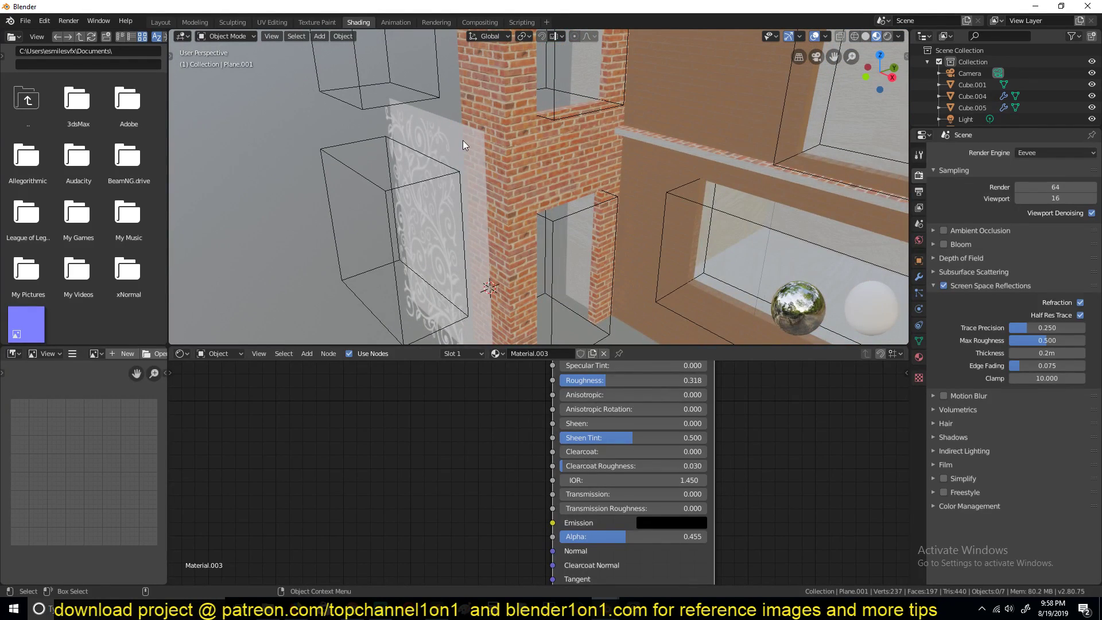
pyautogui.click(463, 142)
pyautogui.click(479, 134)
pyautogui.moveTo(625, 536); pyautogui.dragTo(707, 536)
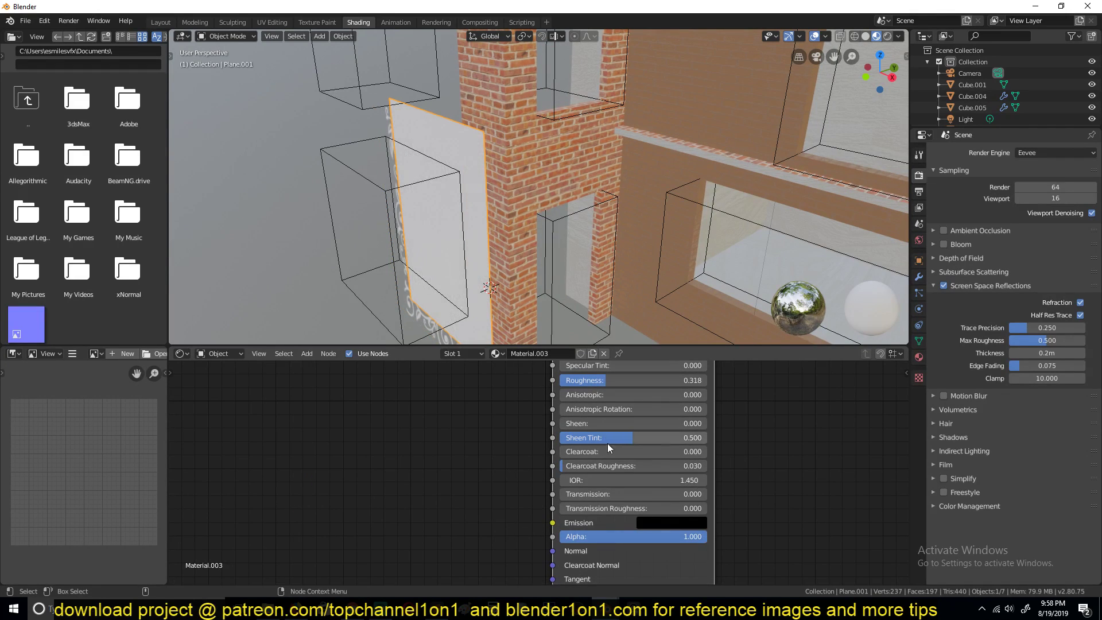
pyautogui.moveTo(607, 435); pyautogui.dragTo(622, 479, button='middle')
pyautogui.moveTo(627, 424); pyautogui.dragTo(574, 425)
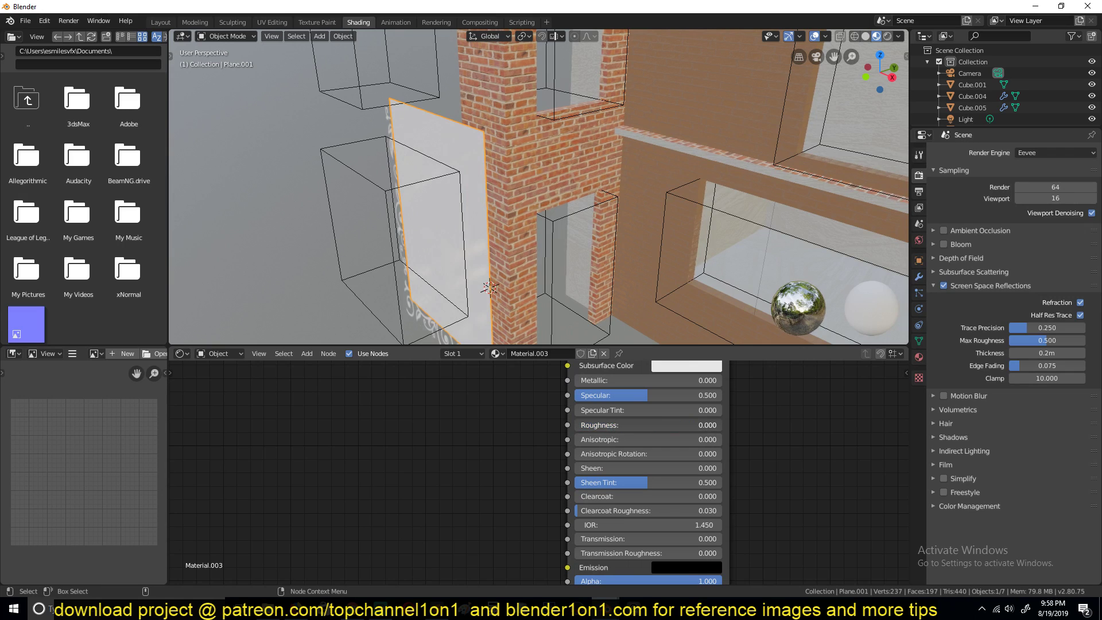
pyautogui.moveTo(649, 425); pyautogui.dragTo(637, 425)
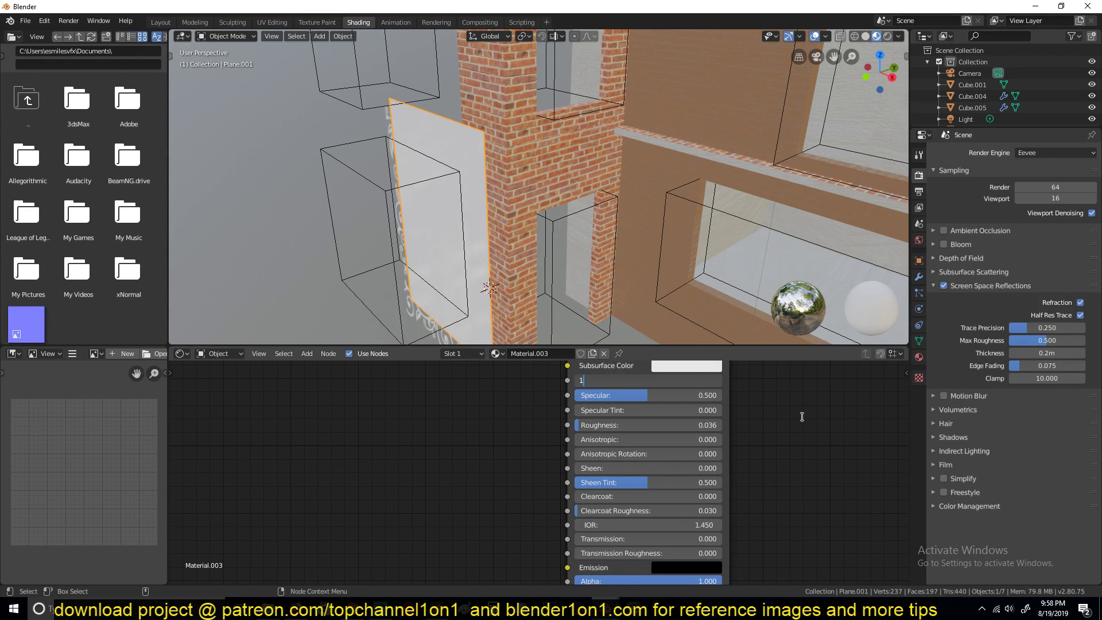
pyautogui.press('Return')
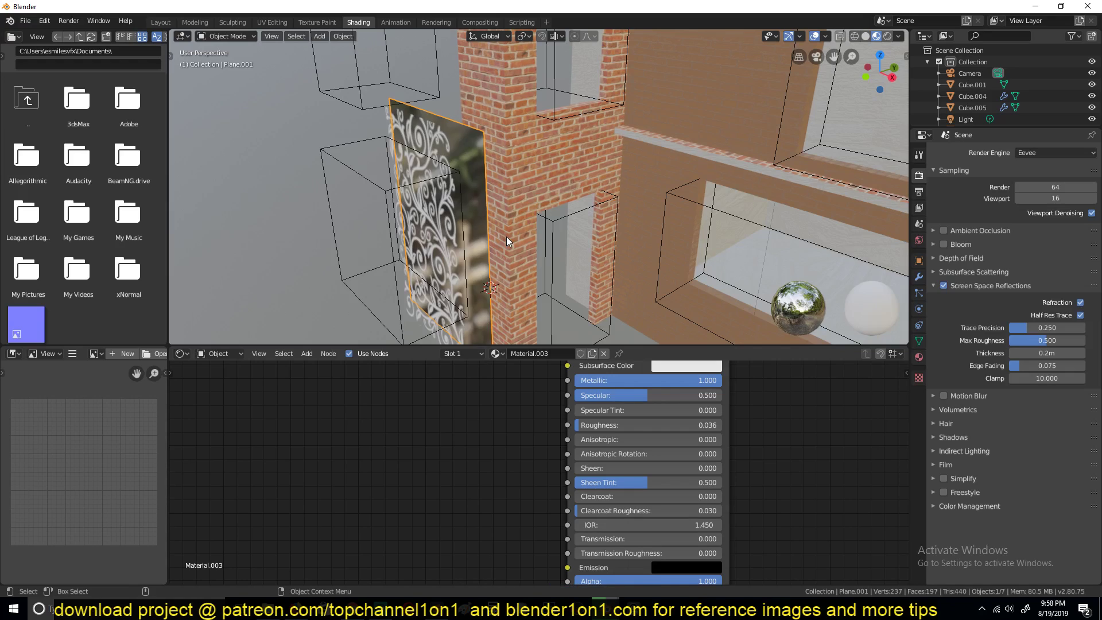
# Reduce the metallic plane's Alpha to about 0.541 and view the pattern and bricks through it.
pyautogui.moveTo(506, 236); pyautogui.dragTo(515, 211, button='middle')
pyautogui.moveTo(684, 524); pyautogui.dragTo(686, 475, button='middle')
pyautogui.moveTo(710, 540); pyautogui.dragTo(641, 531)
pyautogui.moveTo(362, 163)
pyautogui.mouseDown(button='middle')
pyautogui.moveTo(344, 167)
pyautogui.moveTo(367, 150)
pyautogui.mouseUp(button='middle')
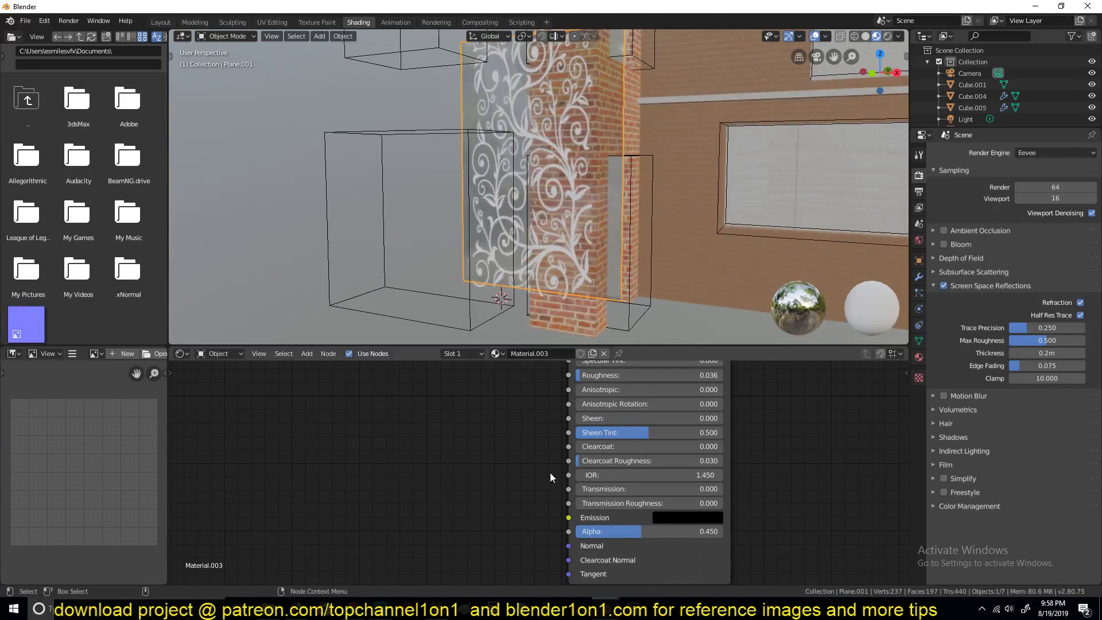
pyautogui.moveTo(627, 531); pyautogui.dragTo(655, 531)
# Try the copied plane with Metallic 0 and inspect its transparency from another angle.
pyautogui.moveTo(666, 439); pyautogui.dragTo(633, 515, button='middle')
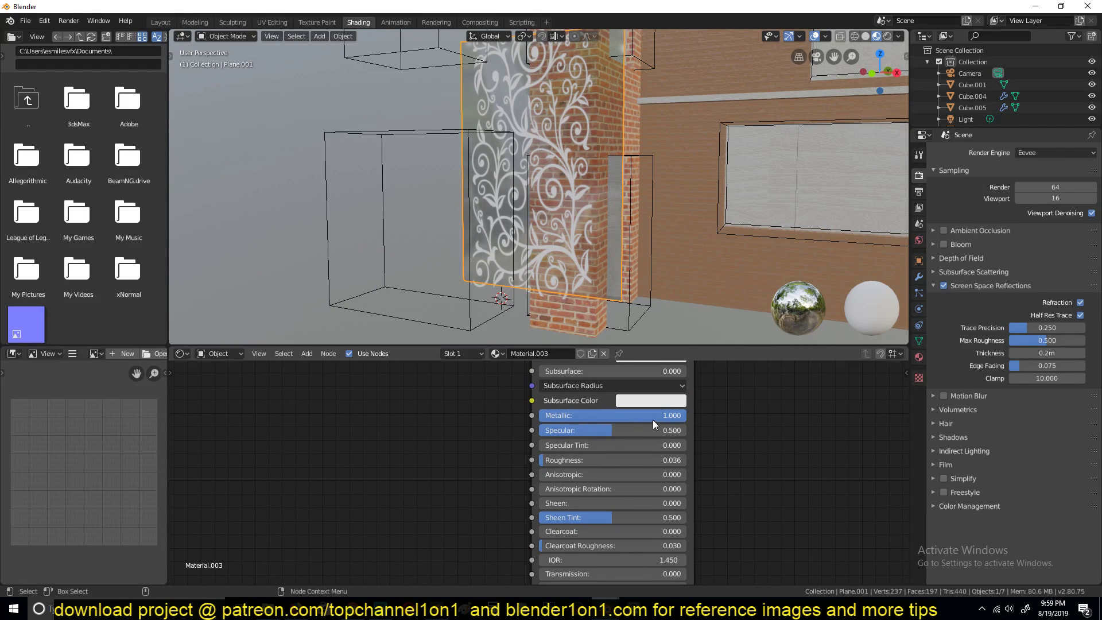
pyautogui.write('0')
pyautogui.press('Return')
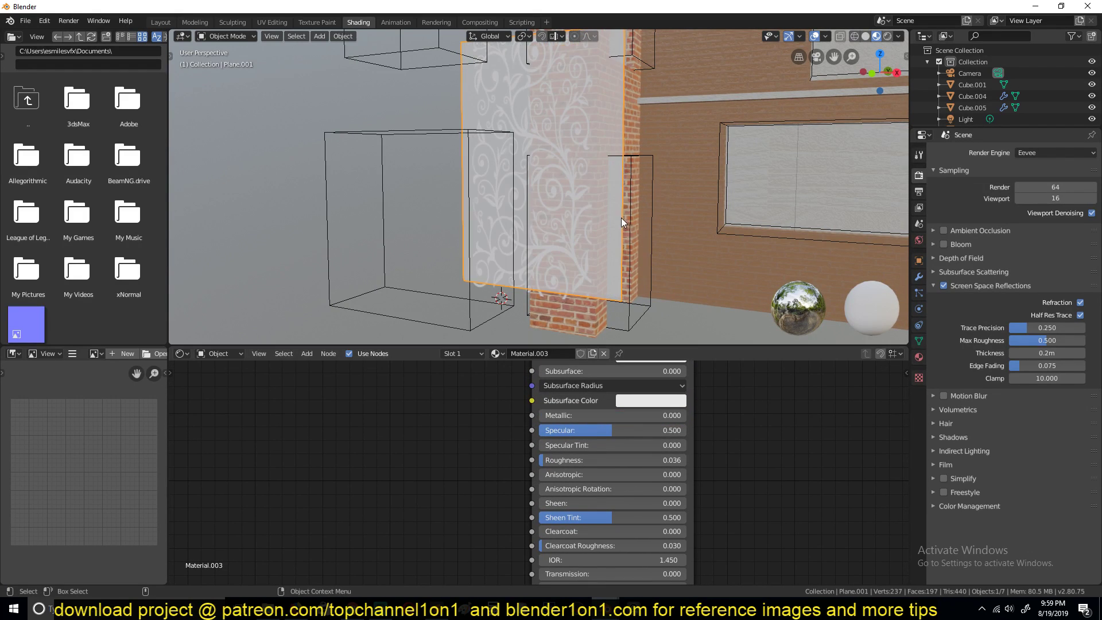
pyautogui.moveTo(619, 218); pyautogui.dragTo(467, 195, button='middle')
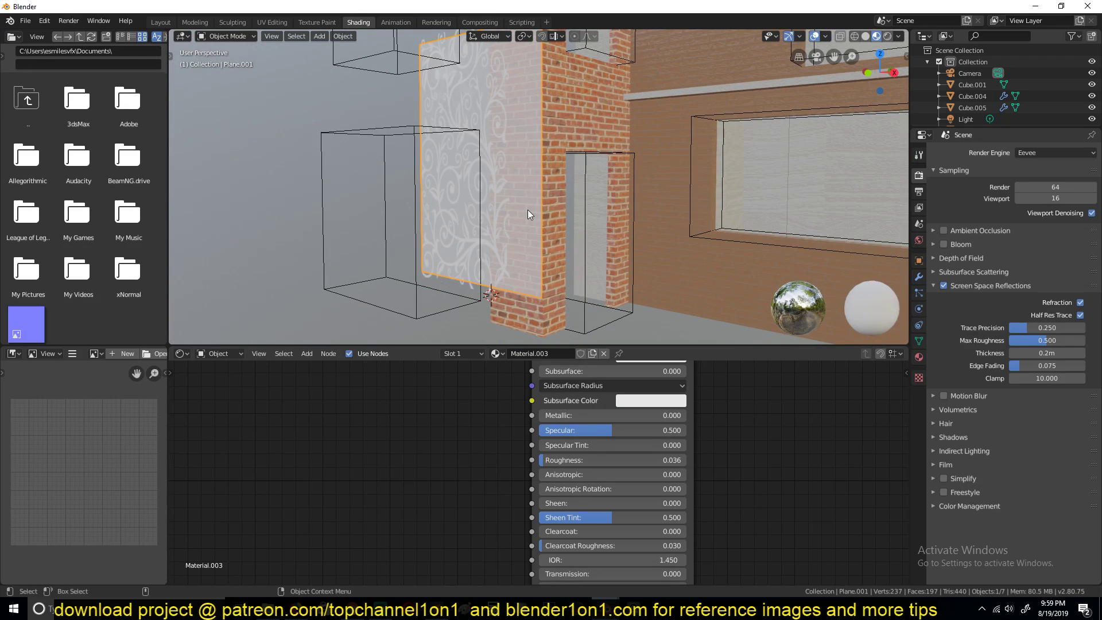
# Set the copied plane's Metallic to 1, lower its Alpha further, and inspect the tinted-glass look up close.
pyautogui.moveTo(599, 495); pyautogui.dragTo(617, 456, button='middle')
pyautogui.click(621, 382)
pyautogui.write('1')
pyautogui.press('Return')
pyautogui.moveTo(743, 499); pyautogui.dragTo(743, 473, button='middle')
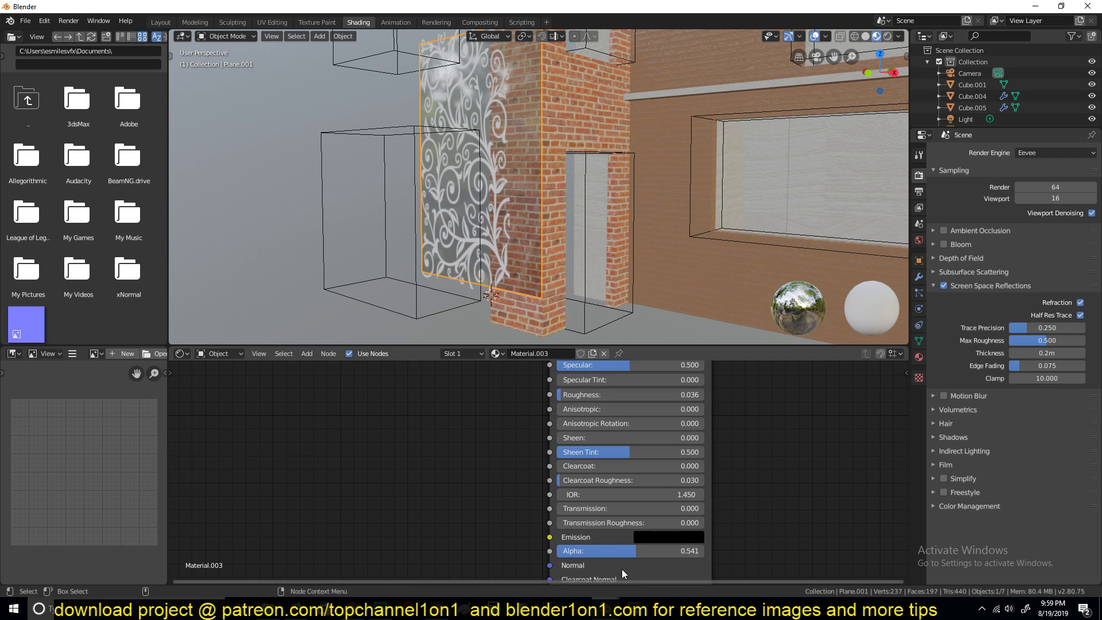
pyautogui.moveTo(623, 558); pyautogui.dragTo(623, 527, button='middle')
pyautogui.moveTo(632, 523); pyautogui.dragTo(600, 523)
pyautogui.hotkey('alt', 'a')
pyautogui.moveTo(515, 226); pyautogui.dragTo(507, 264, button='middle')
pyautogui.scroll(3, 532, 197)
# Select the patterned plane and move its Invert node up to make room beneath it in the node tree.
pyautogui.click(509, 177)
pyautogui.moveTo(438, 452); pyautogui.dragTo(504, 423, button='middle')
pyautogui.moveTo(490, 477); pyautogui.dragTo(512, 428, button='middle')
pyautogui.scroll(-2, 323, 449)
pyautogui.scroll(-1, 322, 449)
pyautogui.moveTo(323, 449); pyautogui.dragTo(356, 442, button='middle')
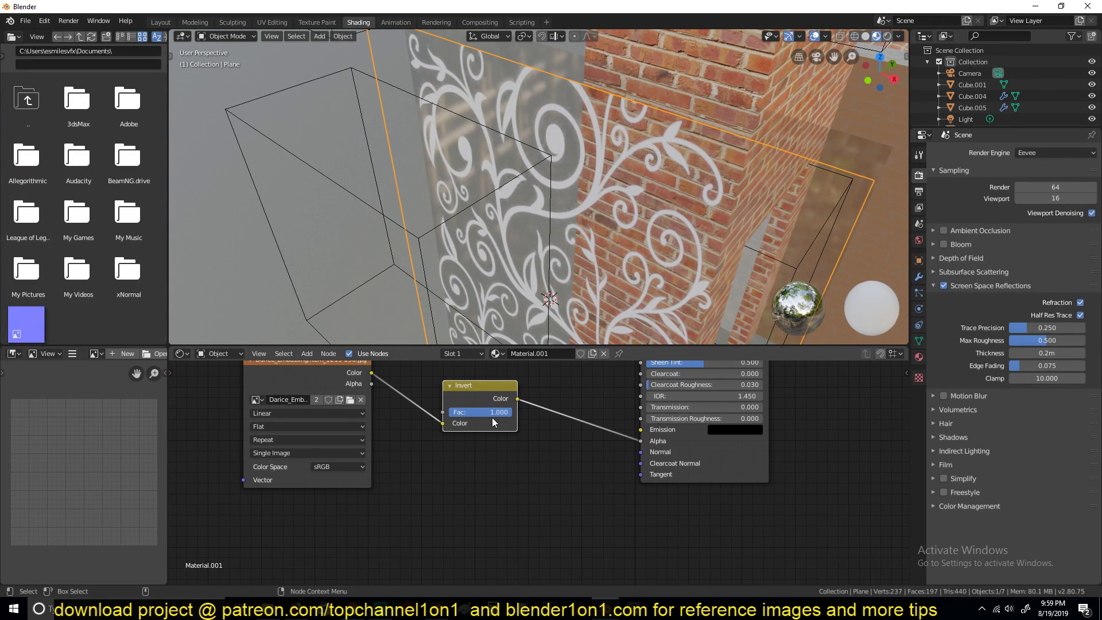
pyautogui.moveTo(481, 387); pyautogui.dragTo(480, 351)
# Add a Bump node below the Invert node, linking the image texture's Color to its Height and its Normal to the shader's Normal.
pyautogui.hotkey('shift', 'a')
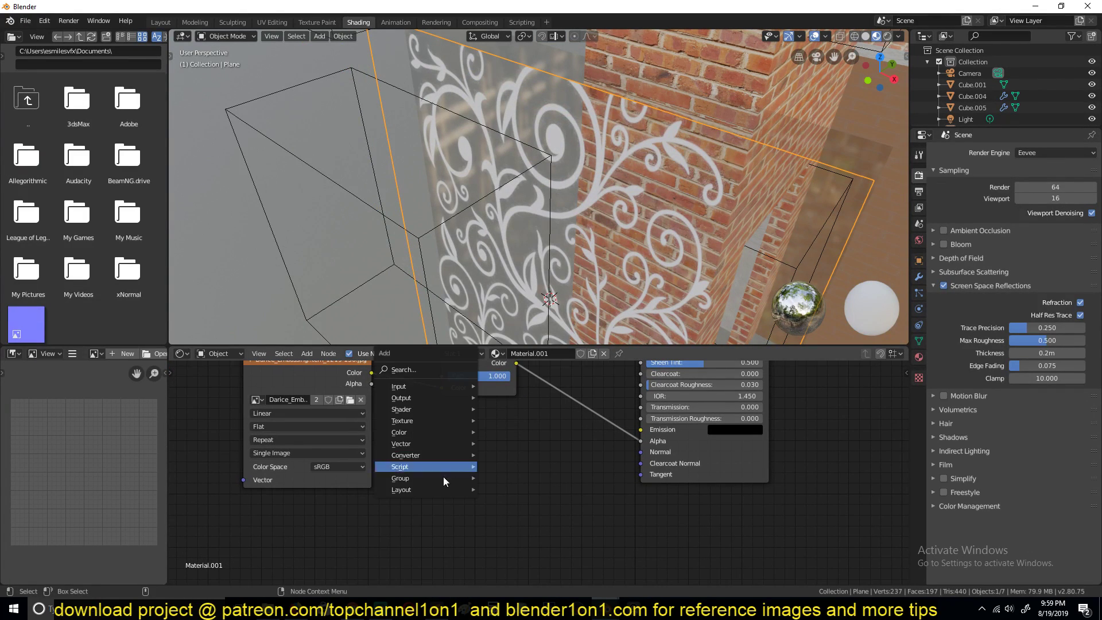
pyautogui.moveTo(431, 455)
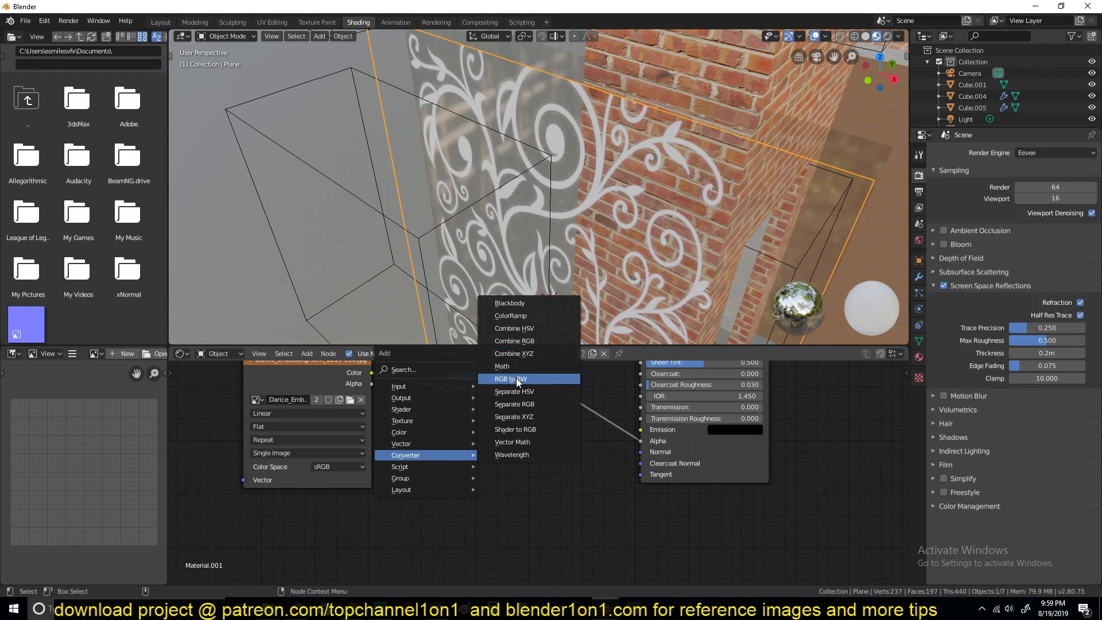
pyautogui.click(503, 443)
pyautogui.click(493, 437)
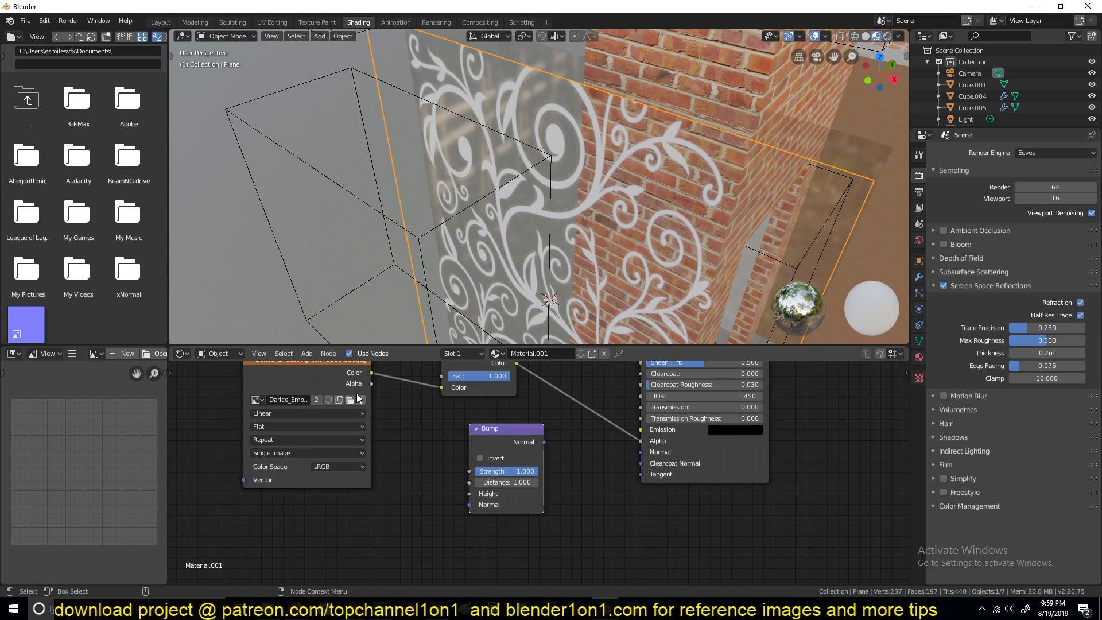
pyautogui.moveTo(371, 373); pyautogui.dragTo(465, 493)
pyautogui.moveTo(544, 442); pyautogui.dragTo(637, 452)
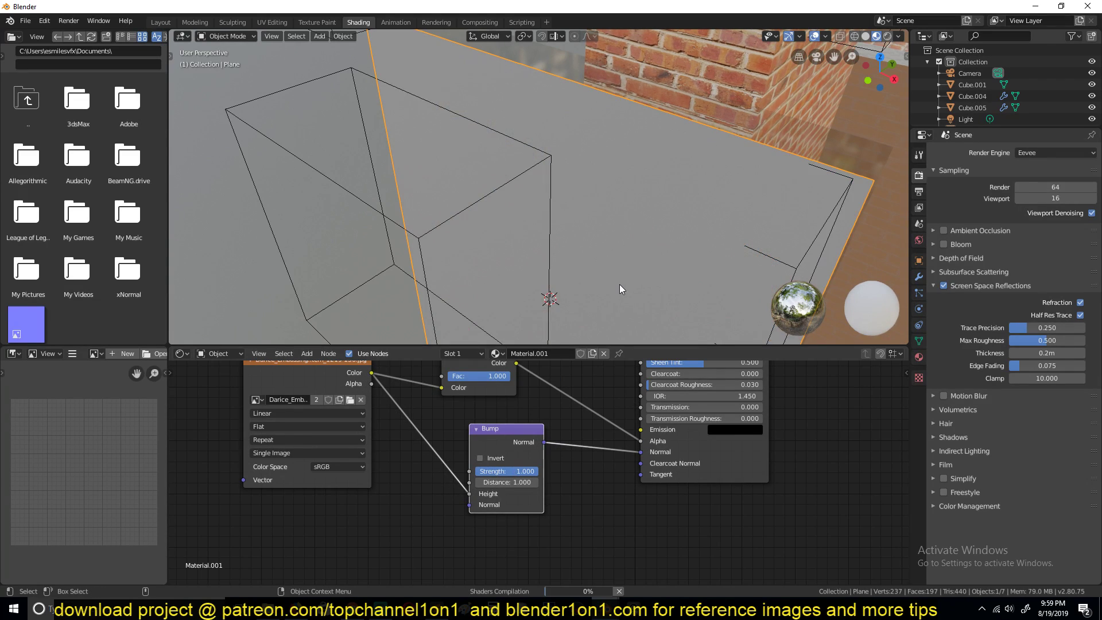
# Deselect everything and inspect the bumped pattern plane against the brick wall from several angles.
pyautogui.moveTo(554, 287); pyautogui.dragTo(522, 239, button='middle')
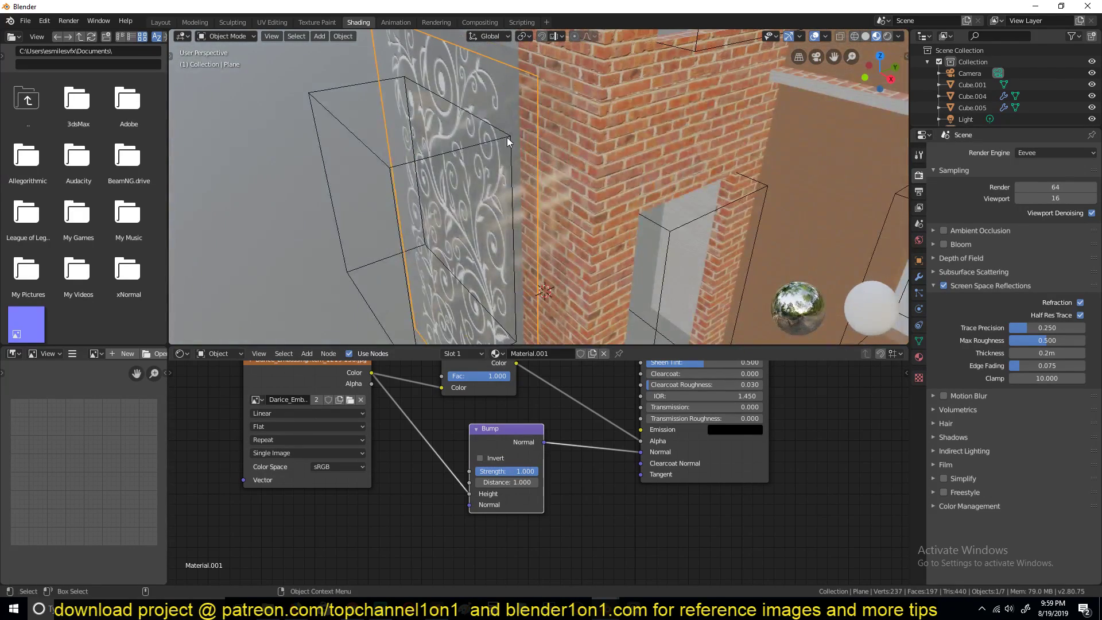
pyautogui.moveTo(505, 127); pyautogui.dragTo(505, 83, button='middle')
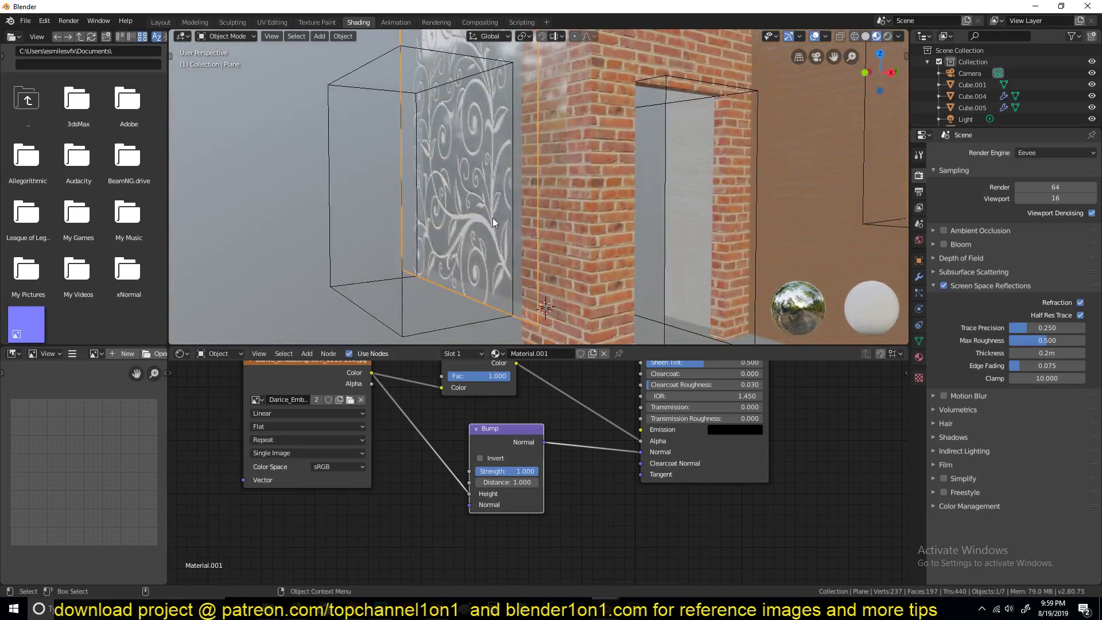
pyautogui.scroll(-5, 504, 83)
pyautogui.hotkey('alt', 'a')
pyautogui.moveTo(561, 261)
pyautogui.mouseDown(button='middle')
pyautogui.moveTo(580, 233)
pyautogui.moveTo(563, 264)
pyautogui.moveTo(530, 249)
pyautogui.moveTo(582, 263)
pyautogui.mouseUp(button='middle')
pyautogui.scroll(3, 542, 253)
pyautogui.scroll(3, 548, 260)
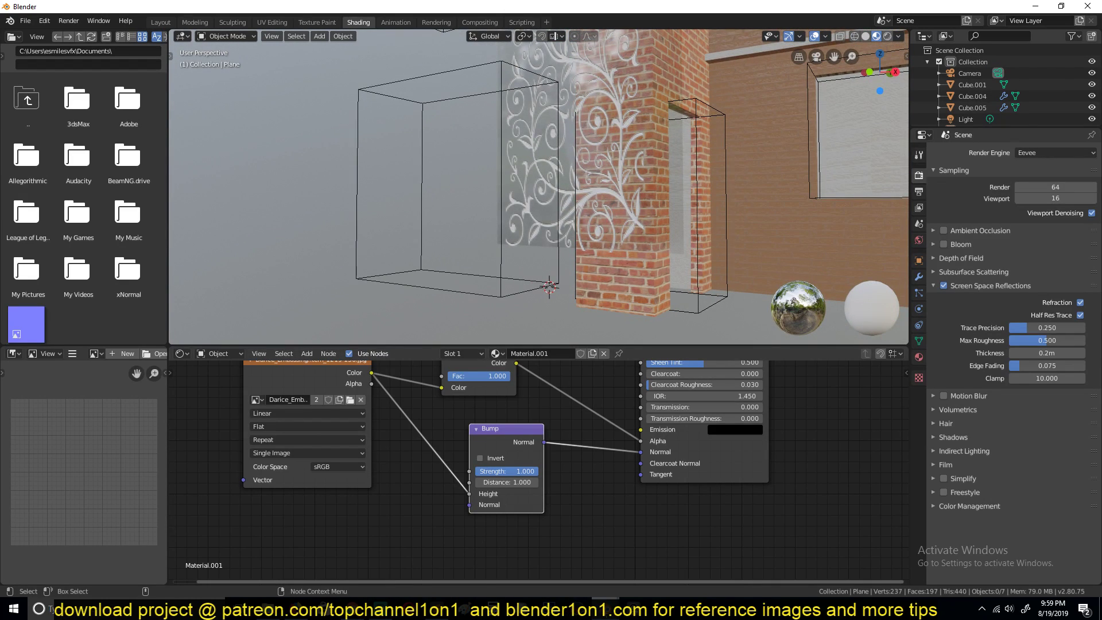
# Switch to the Blender window with apartment.blend, clear the selection and view the house's patterned windows from the front.
pyautogui.click(605, 603)
pyautogui.click(539, 548)
pyautogui.moveTo(597, 258); pyautogui.dragTo(559, 292, button='middle')
pyautogui.hotkey('alt', 'a')
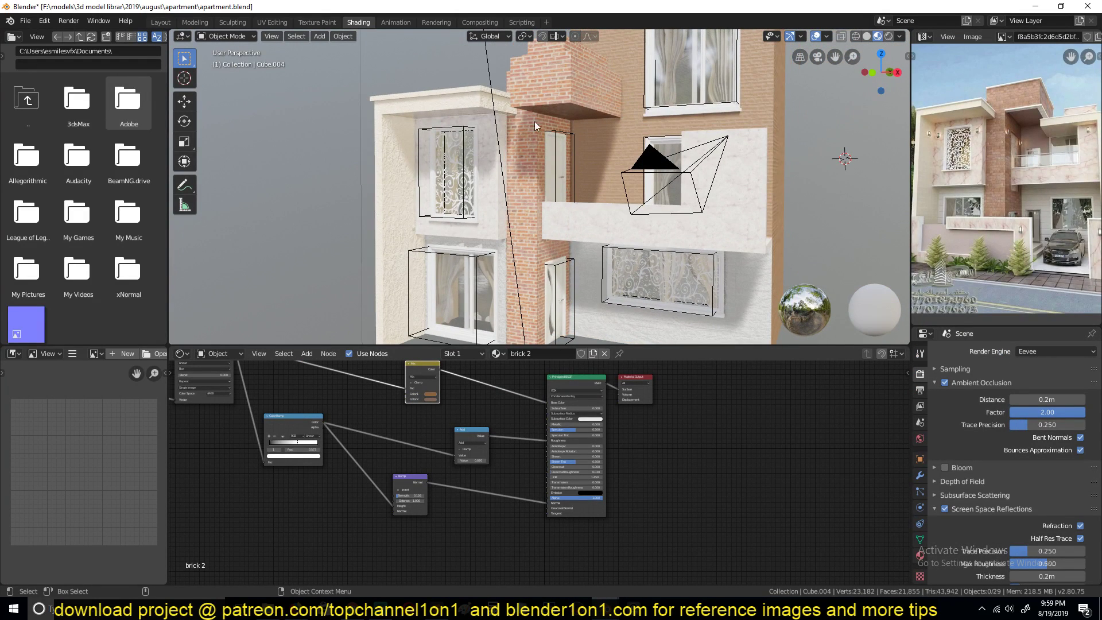
pyautogui.moveTo(552, 109); pyautogui.dragTo(583, 101, button='middle')
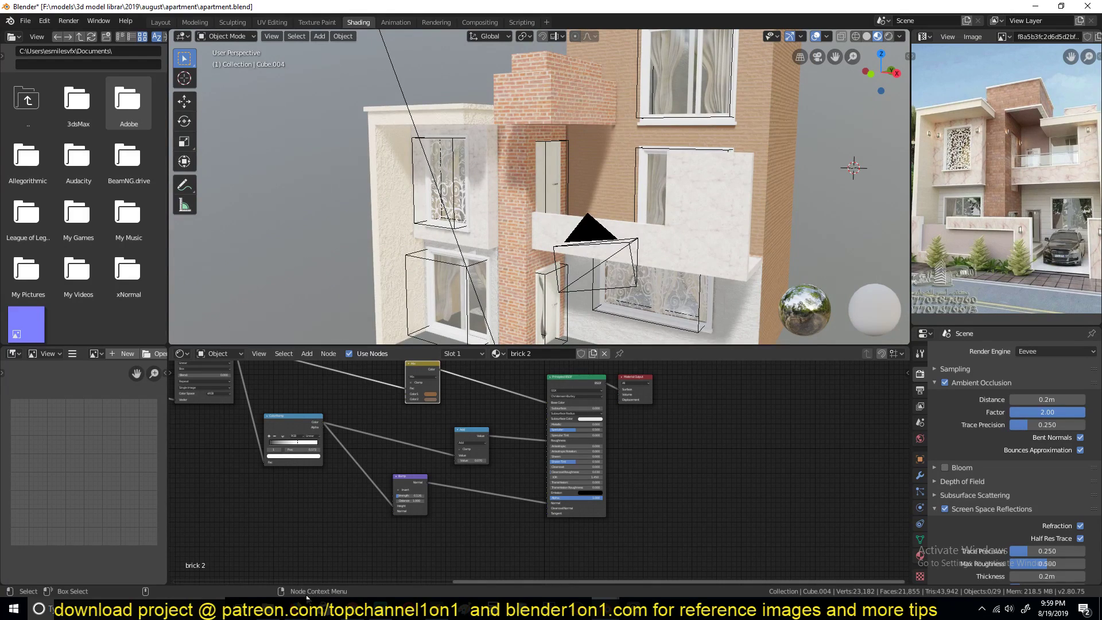